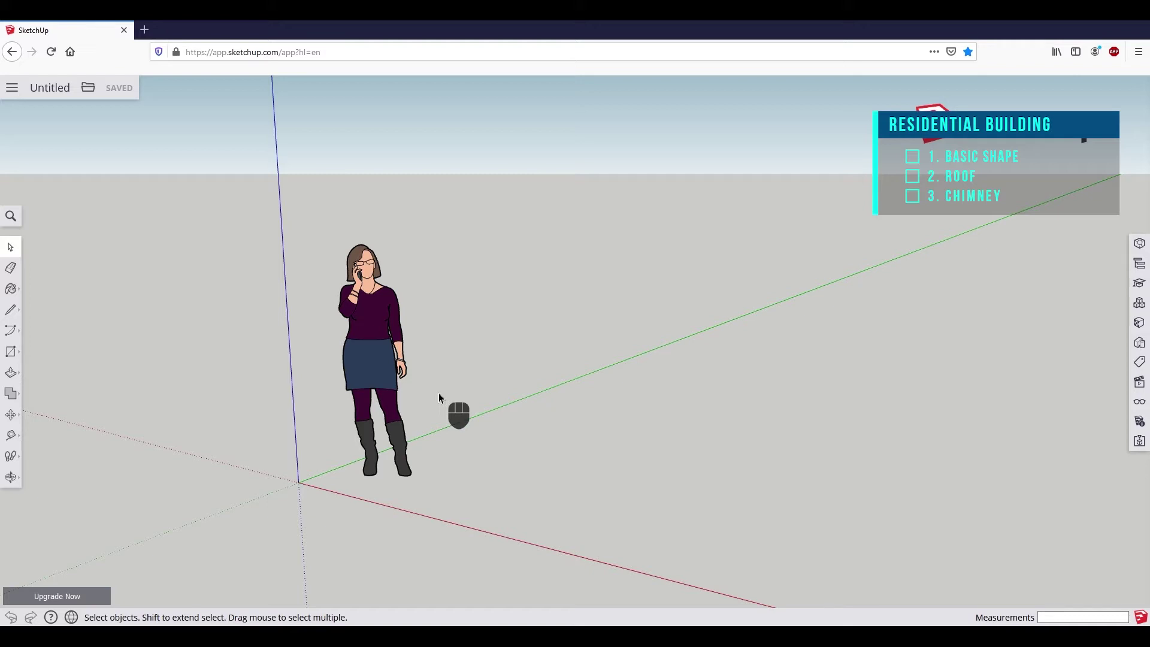
Draw a rectangular building footprint about 4410 by 7140 mm on the ground plane beside the human figure.
middle_click_drag(690, 483, 883, 517)
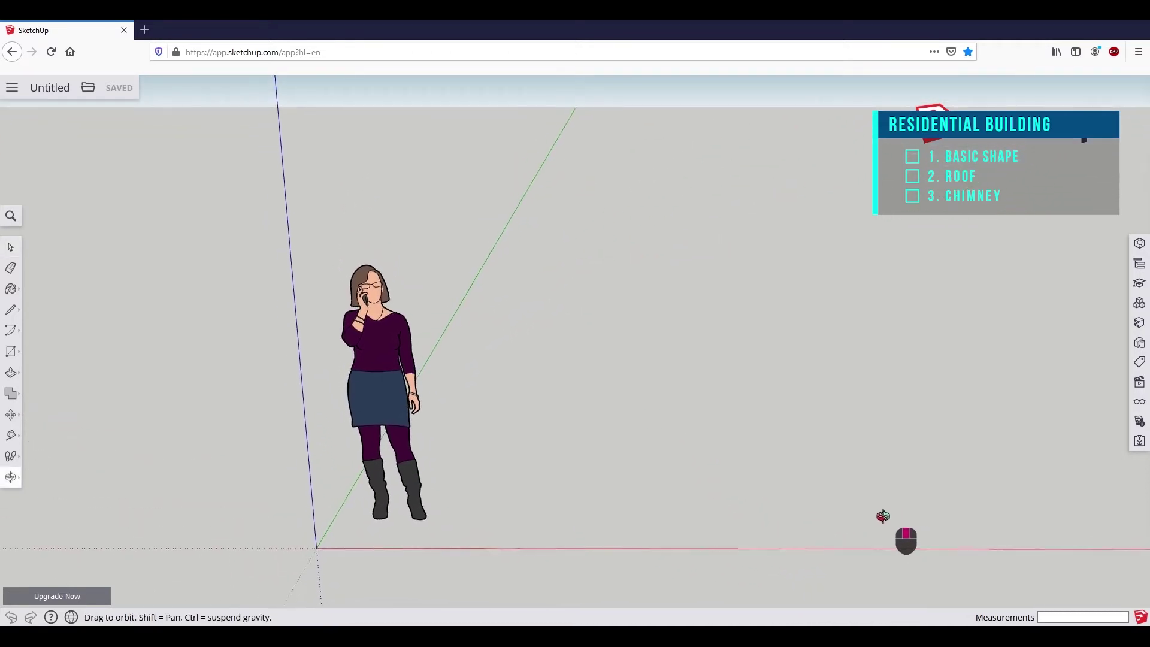
middle_click_drag(954, 523, 715, 448, "shift")
scroll(714, 448, "down", 3)
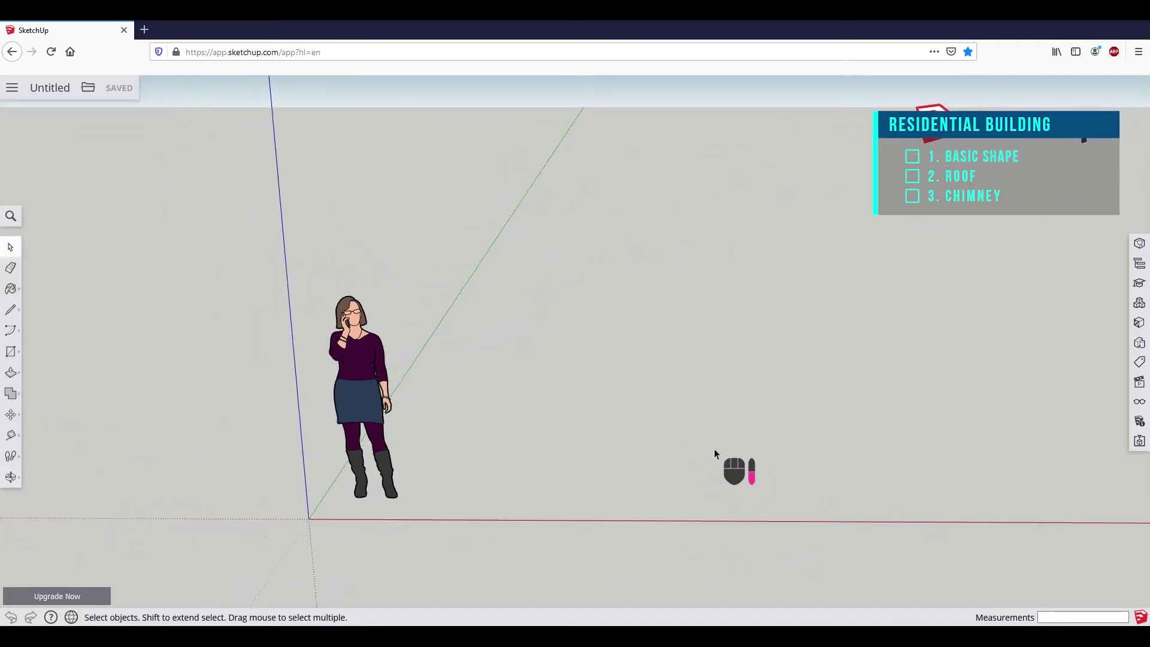
scroll(715, 448, "down", 2)
middle_click_drag(797, 440, 694, 444)
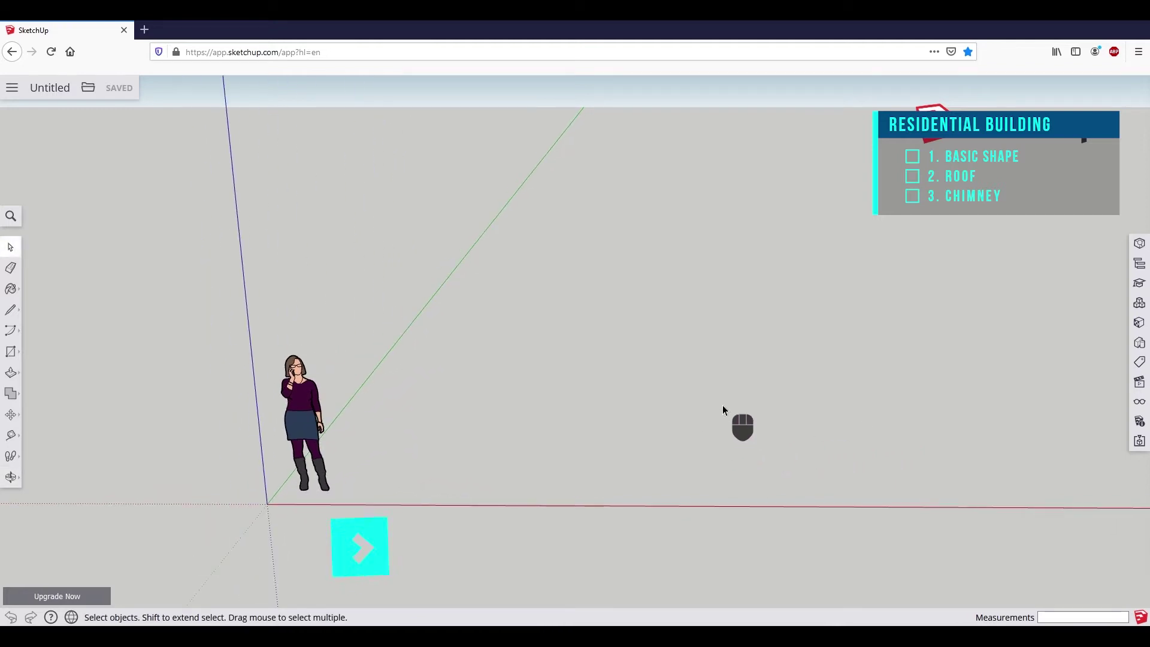
left_click(12, 354)
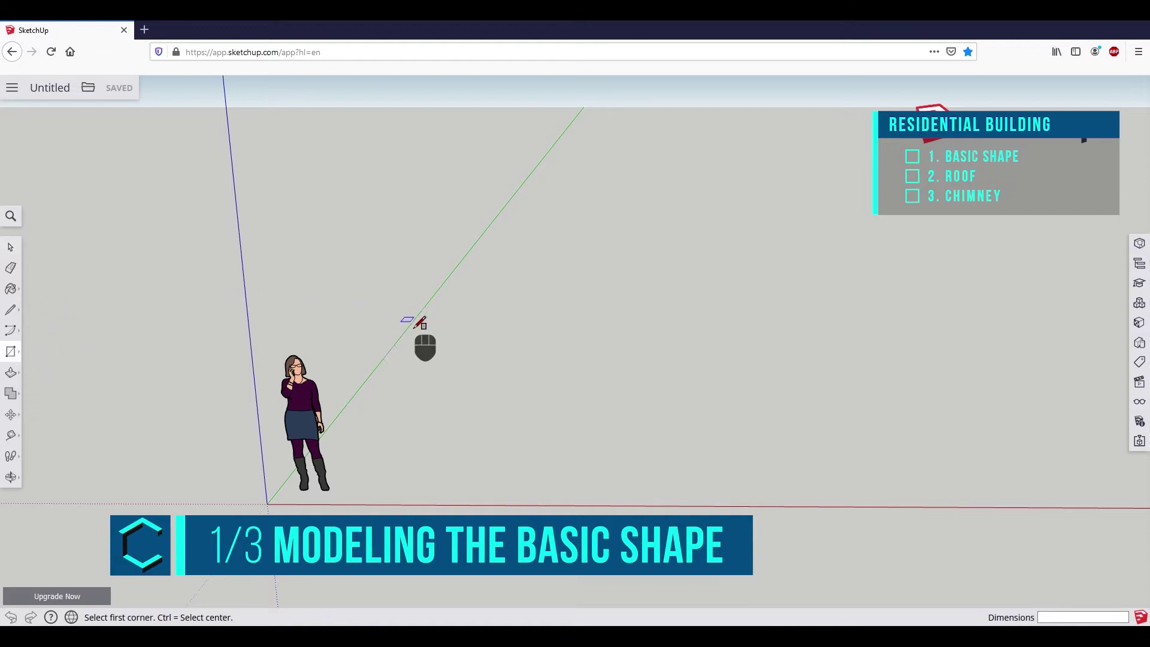
left_click(429, 472)
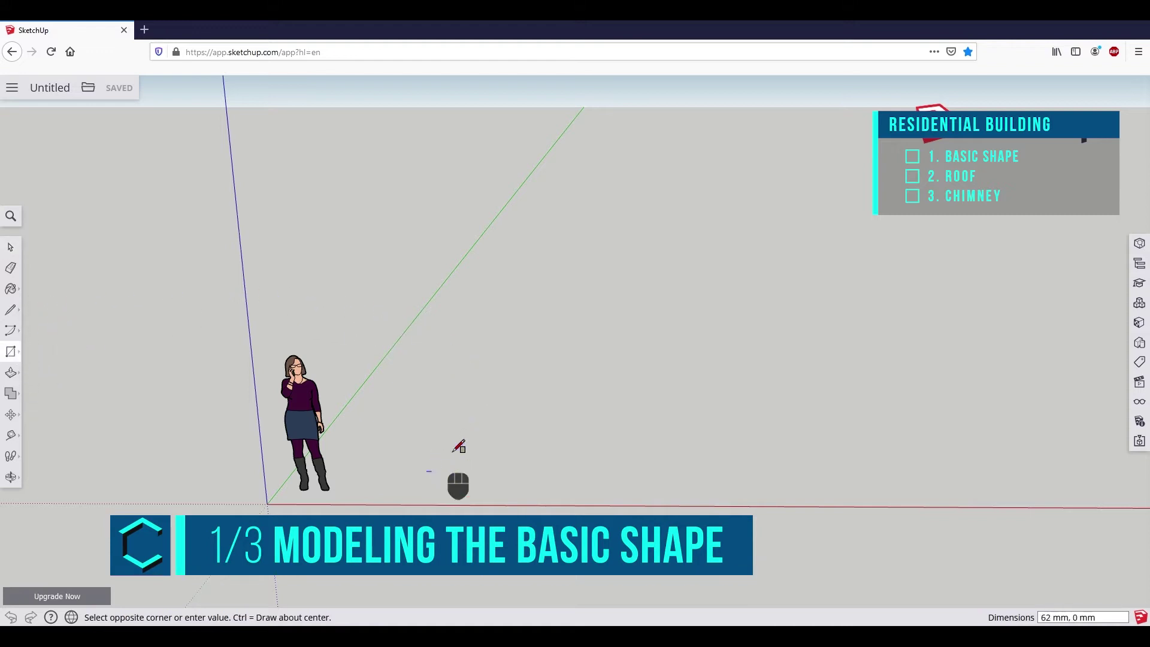
middle_click_drag(687, 316, 684, 404)
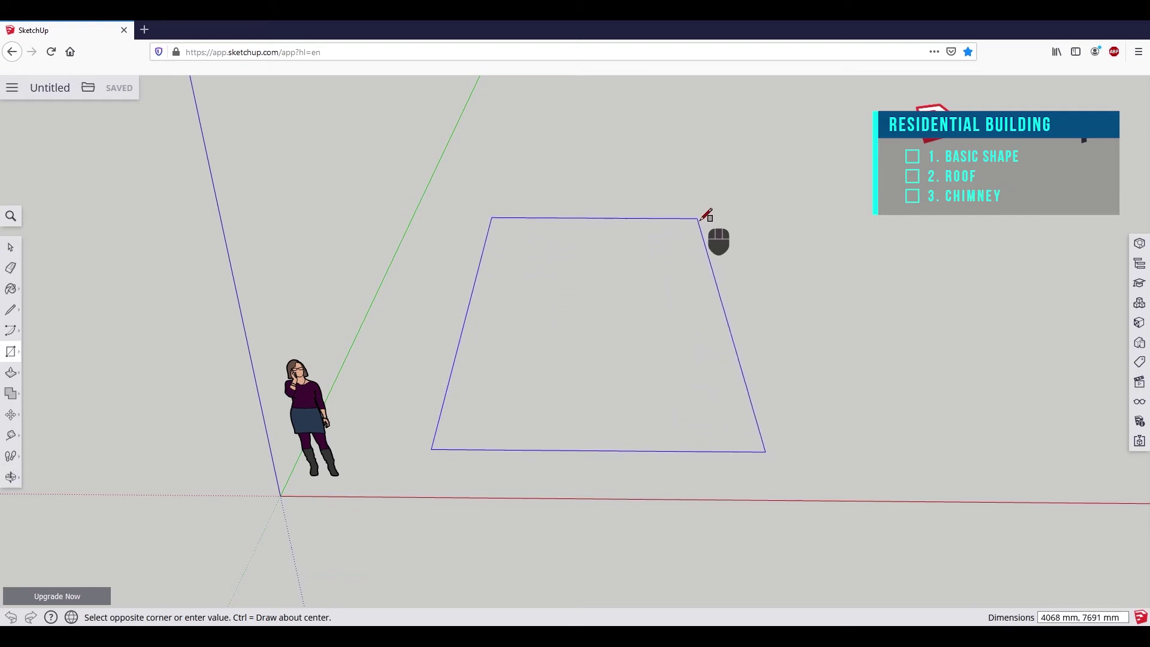
middle_click_drag(709, 226, 699, 306)
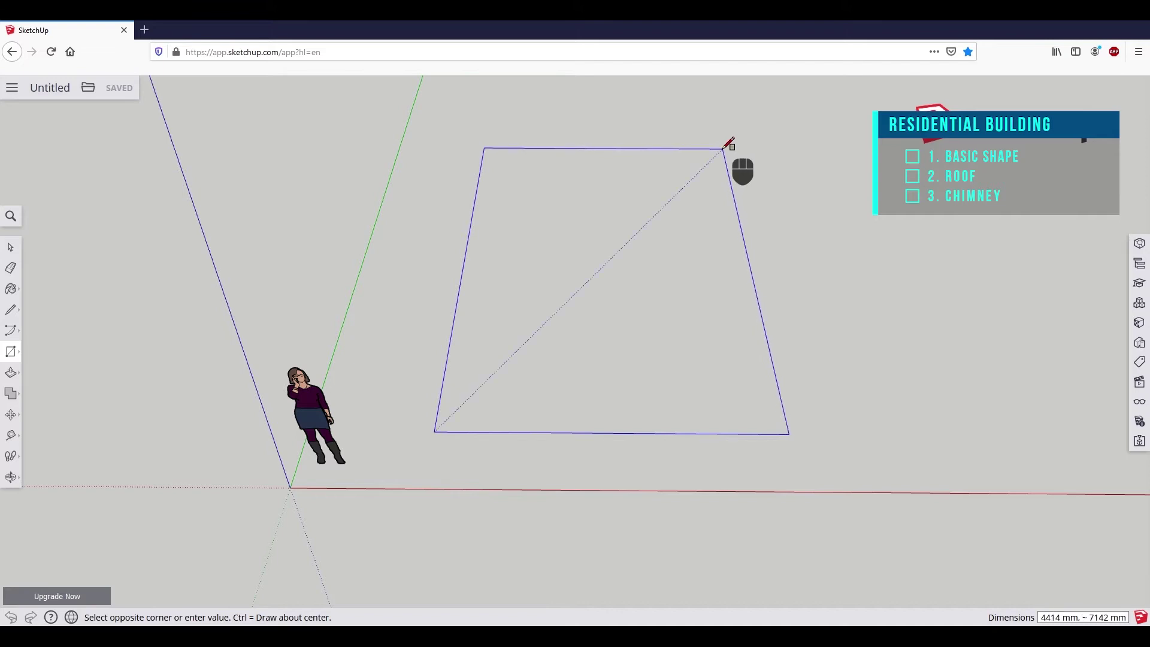
left_click(726, 147)
Push/Pull the rectangular footprint upward about 2750 mm to form the building's basic box.
middle_click_drag(846, 434, 660, 276)
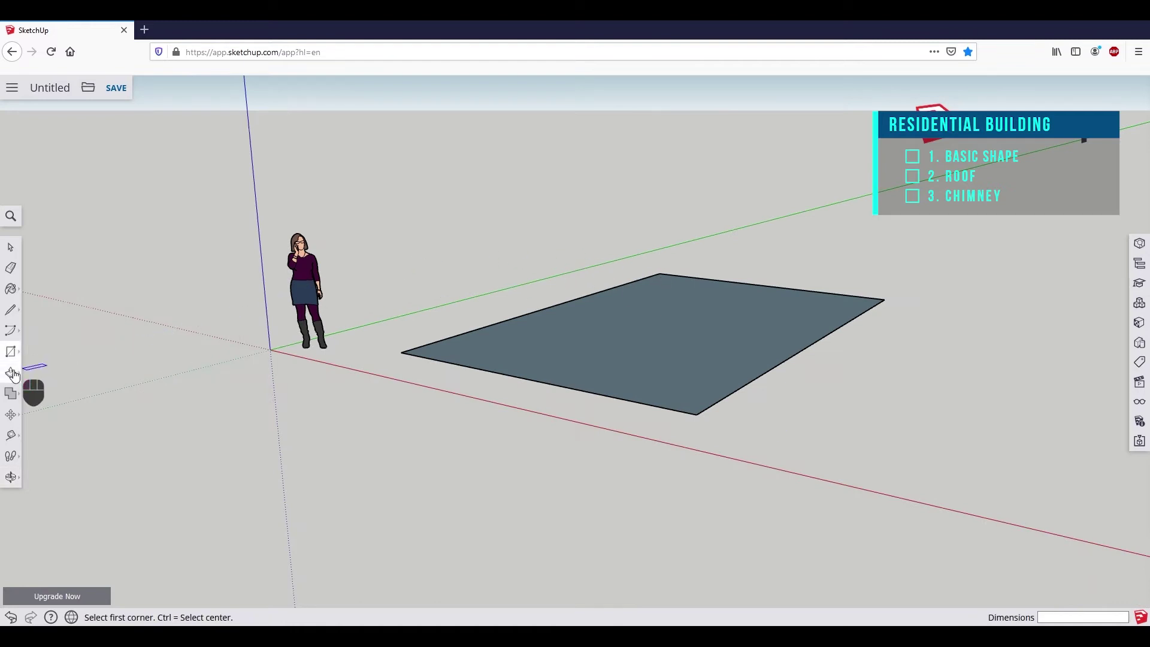
left_click(36, 353)
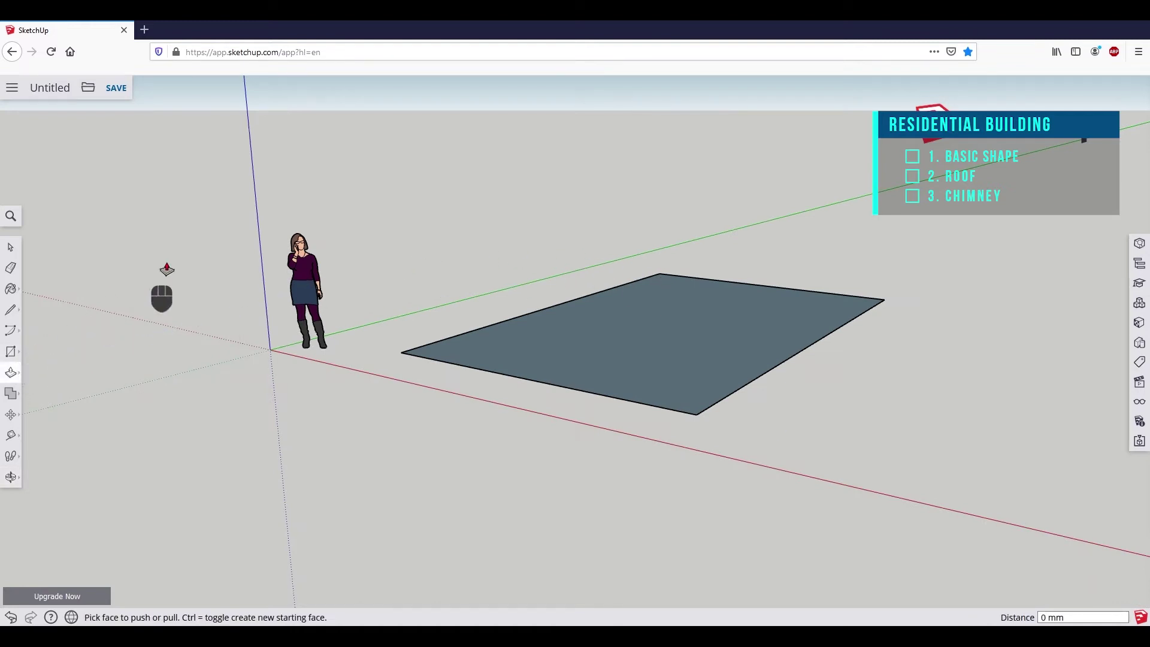
left_click(626, 356)
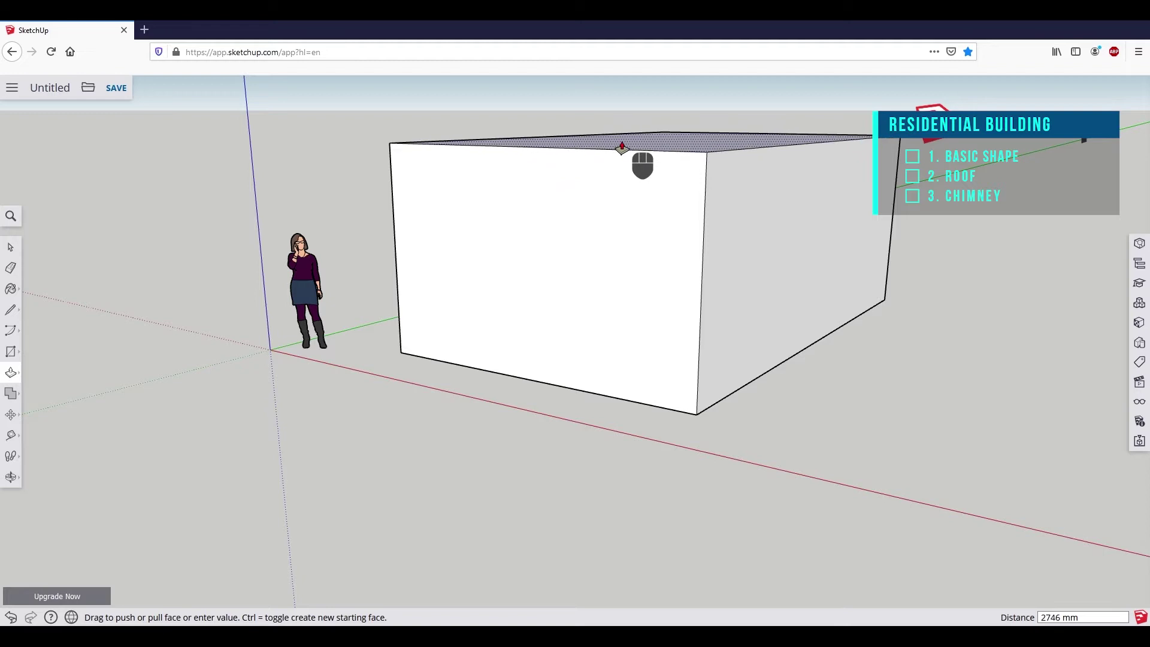
left_click(622, 148)
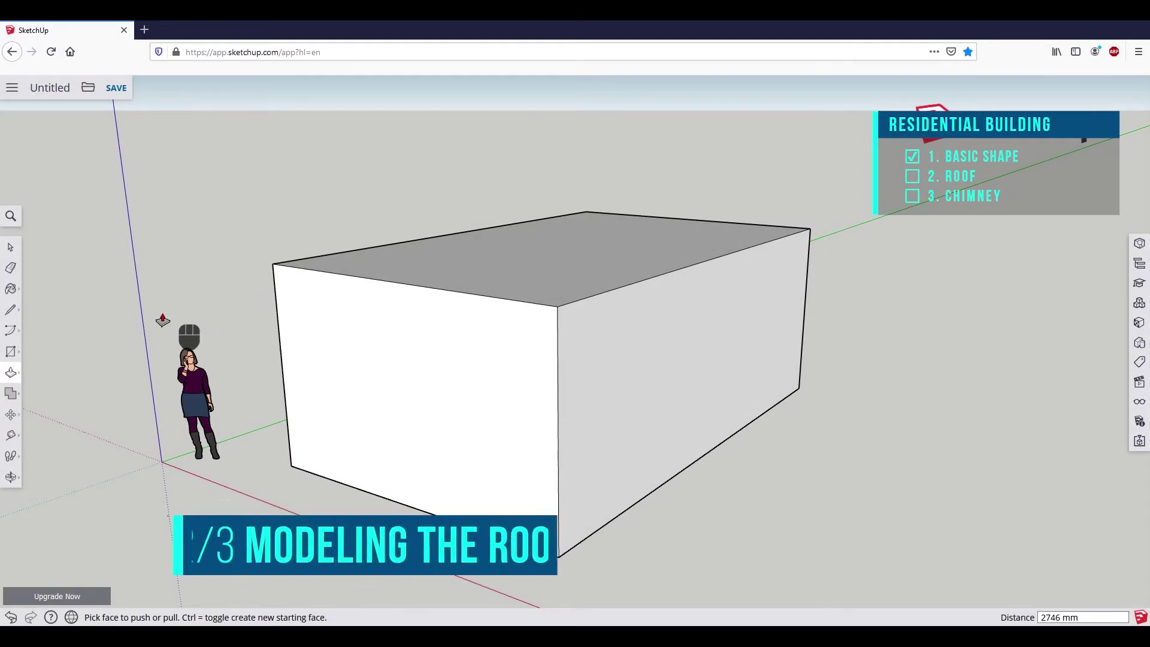
Draw a centre line across the box's top face between the midpoints of its two short edges.
left_click(18, 311)
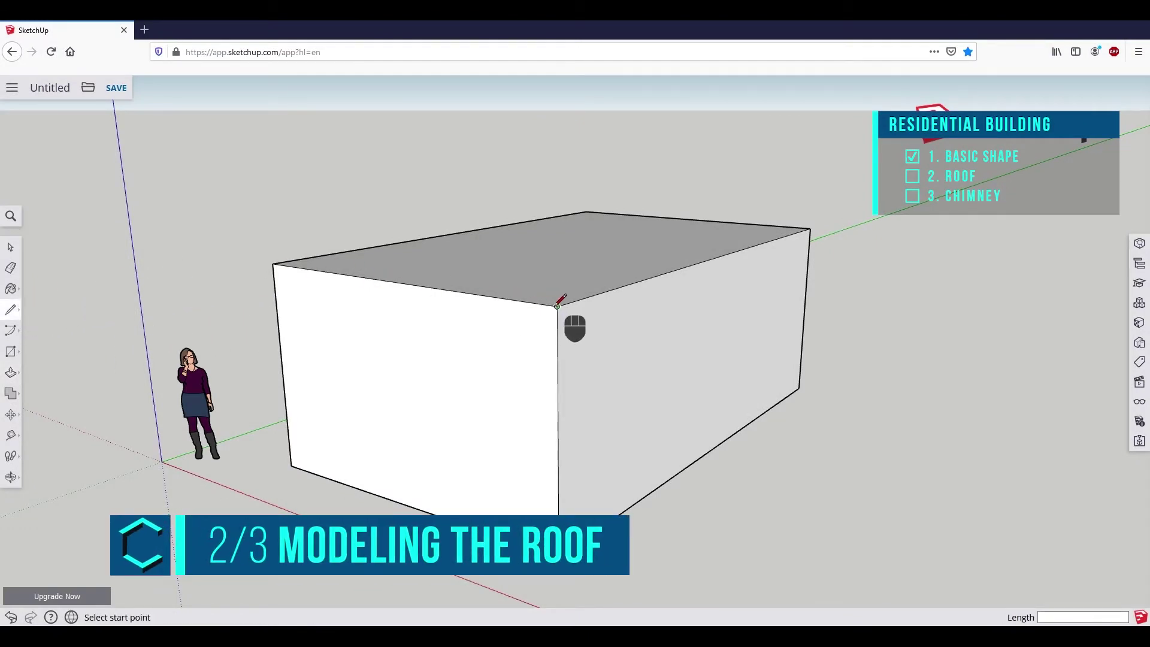
left_click(398, 283)
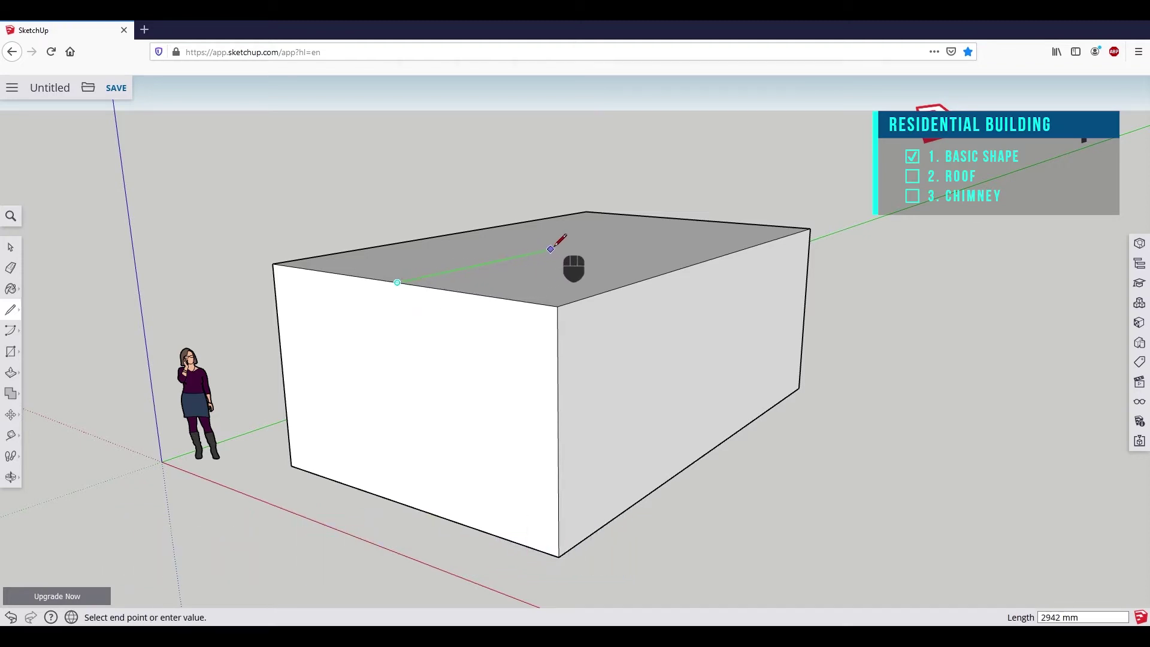
left_click(690, 220)
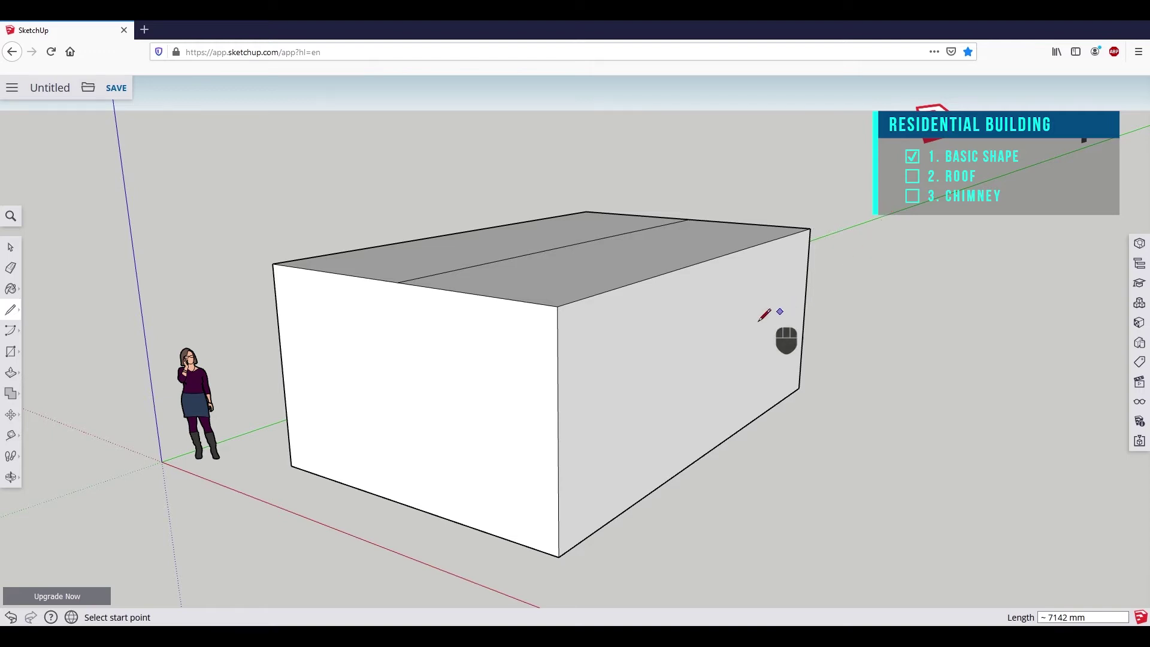
Draw a vertical line about 1440 mm high from the front edge's midpoint and connect its tip to both front corners as a gable.
left_click(397, 283)
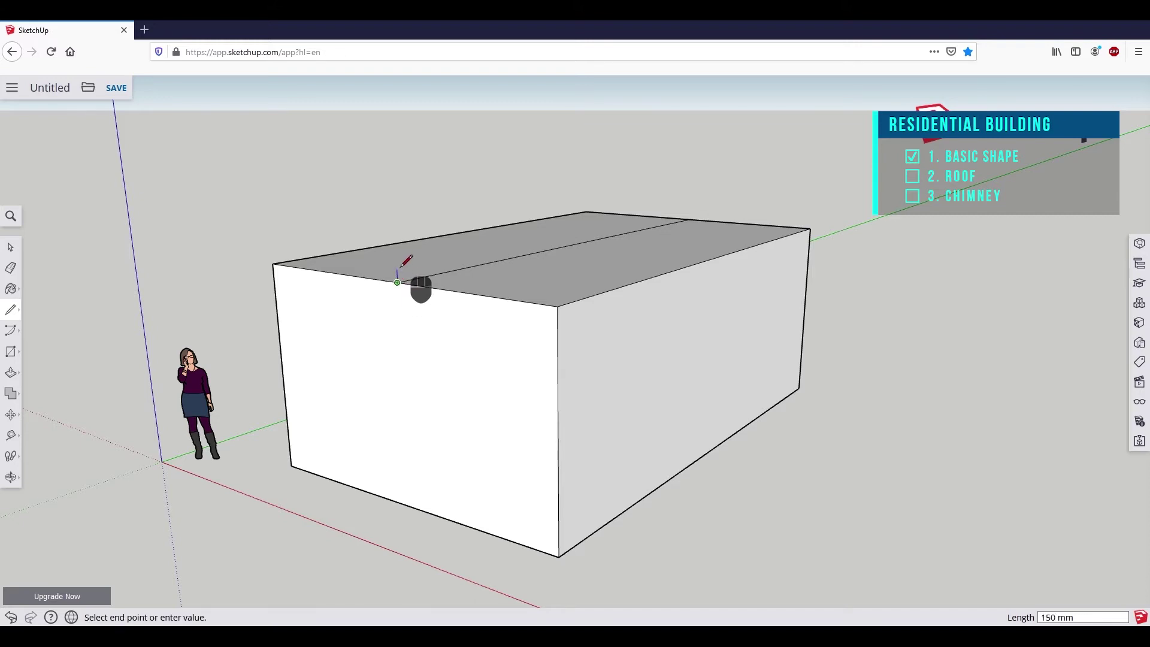
key("shift")
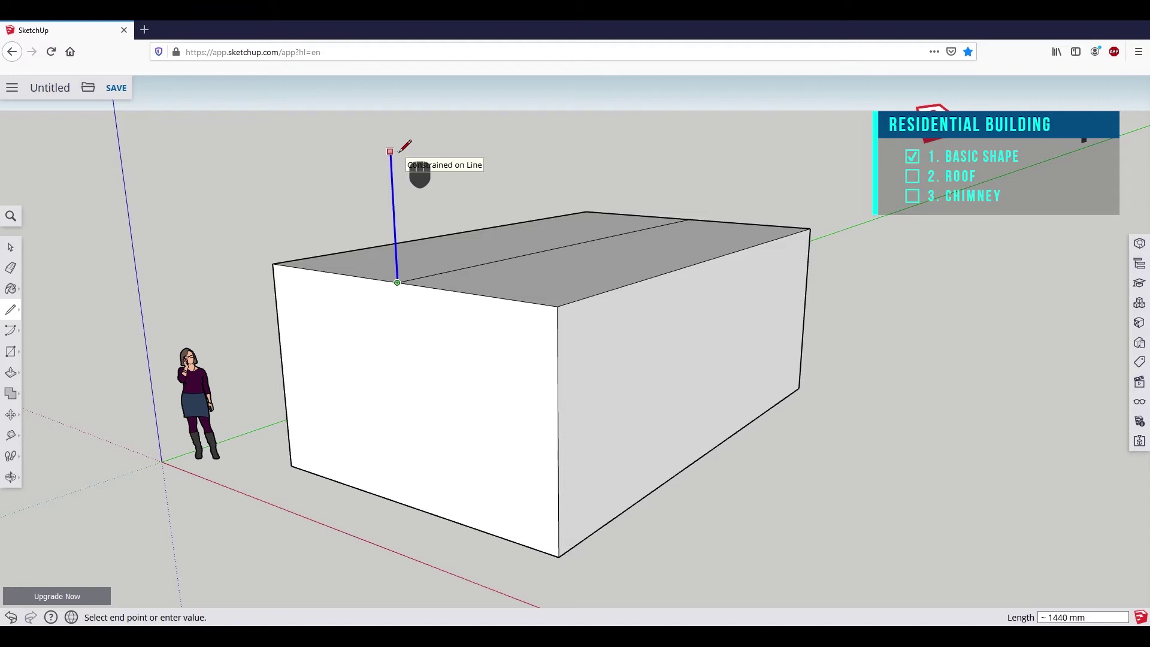
left_click(399, 152)
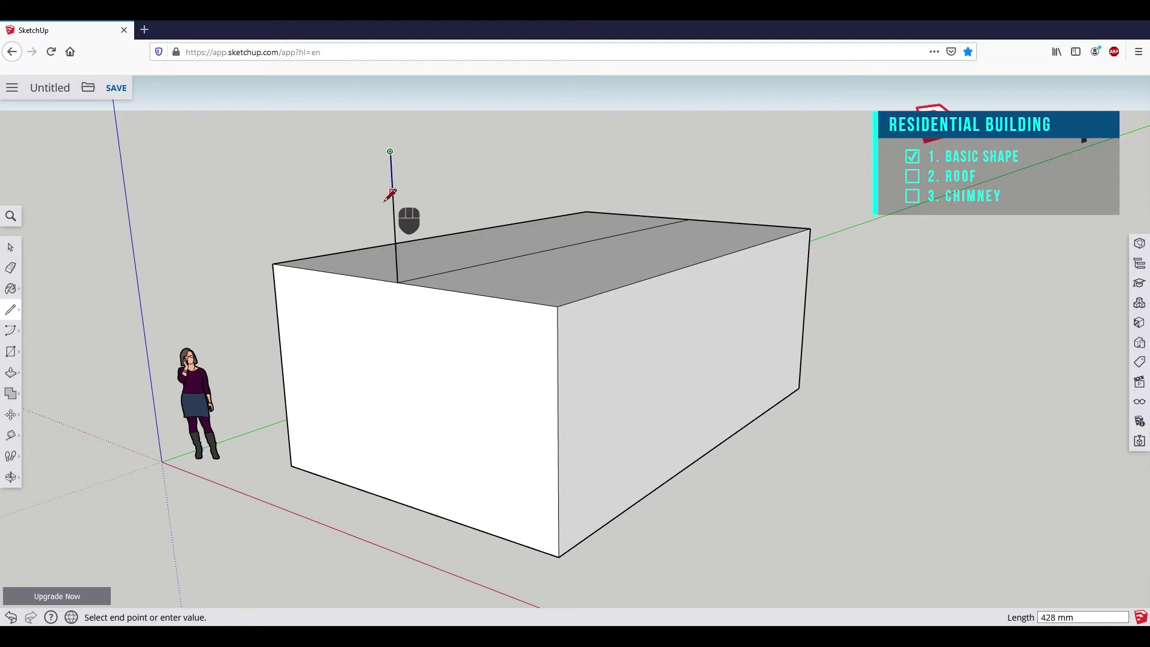
left_click(273, 264)
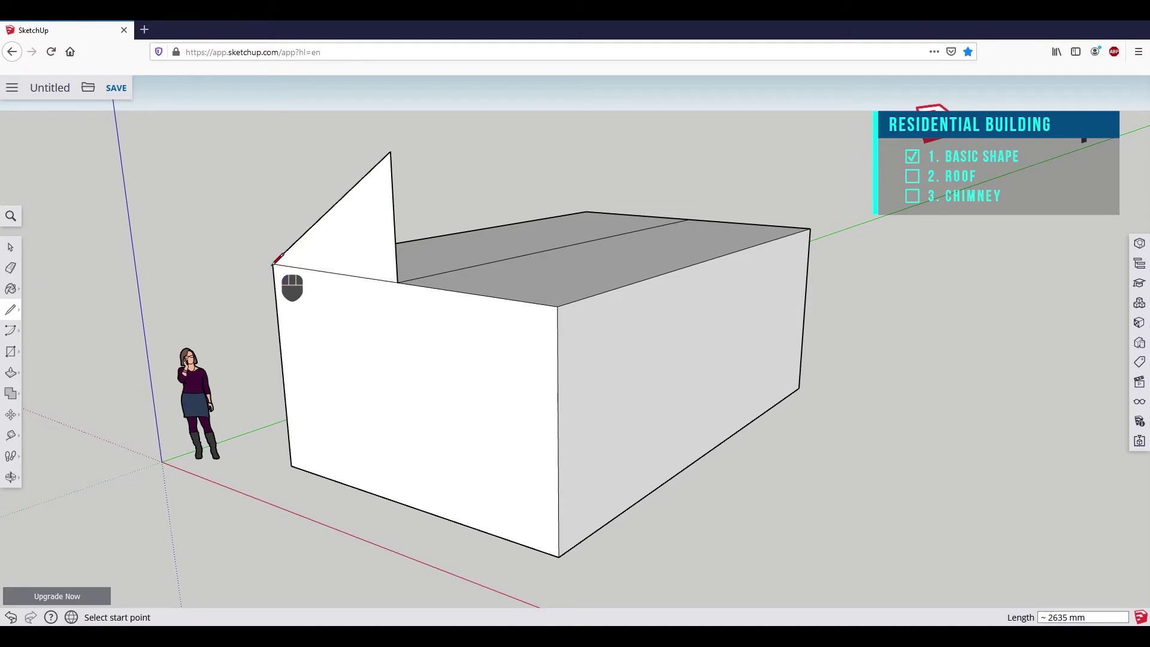
left_click(390, 152)
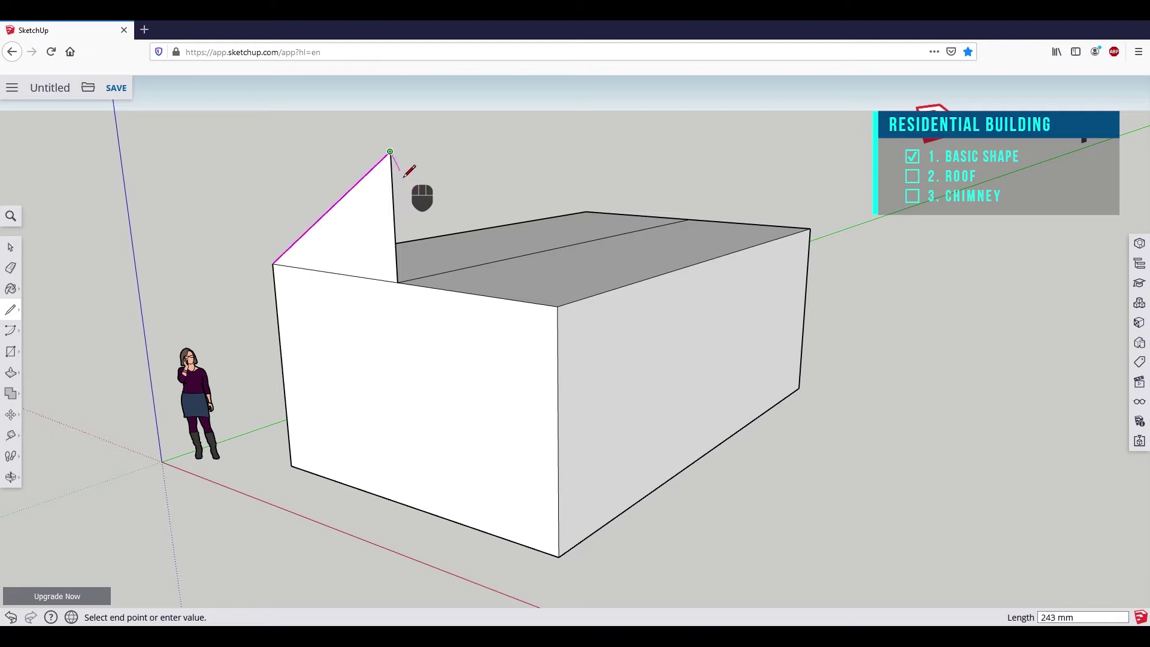
left_click(558, 306)
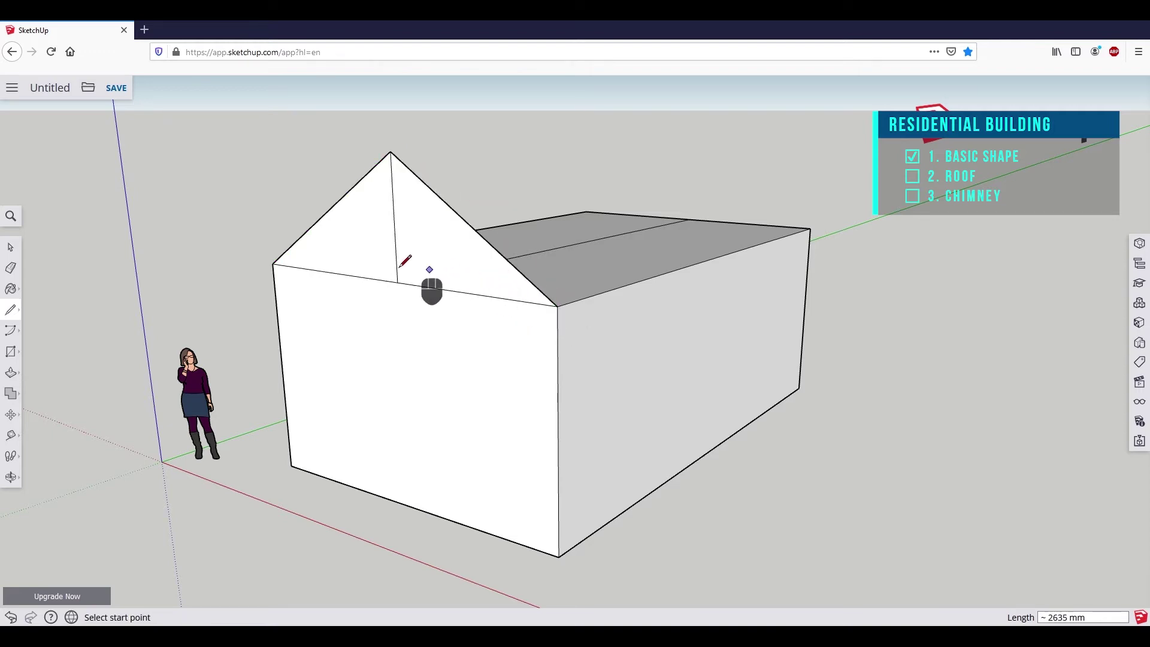
Erase the vertical helper line inside the gable and the centre line on the box's top face.
left_click(10, 270)
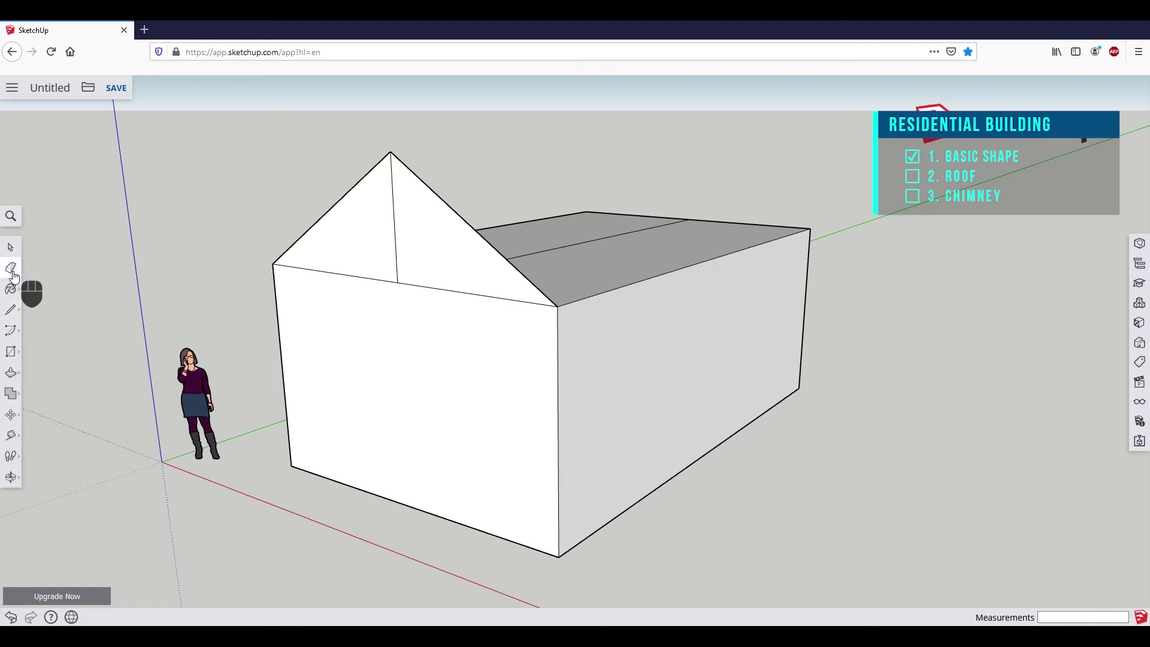
left_click(404, 237)
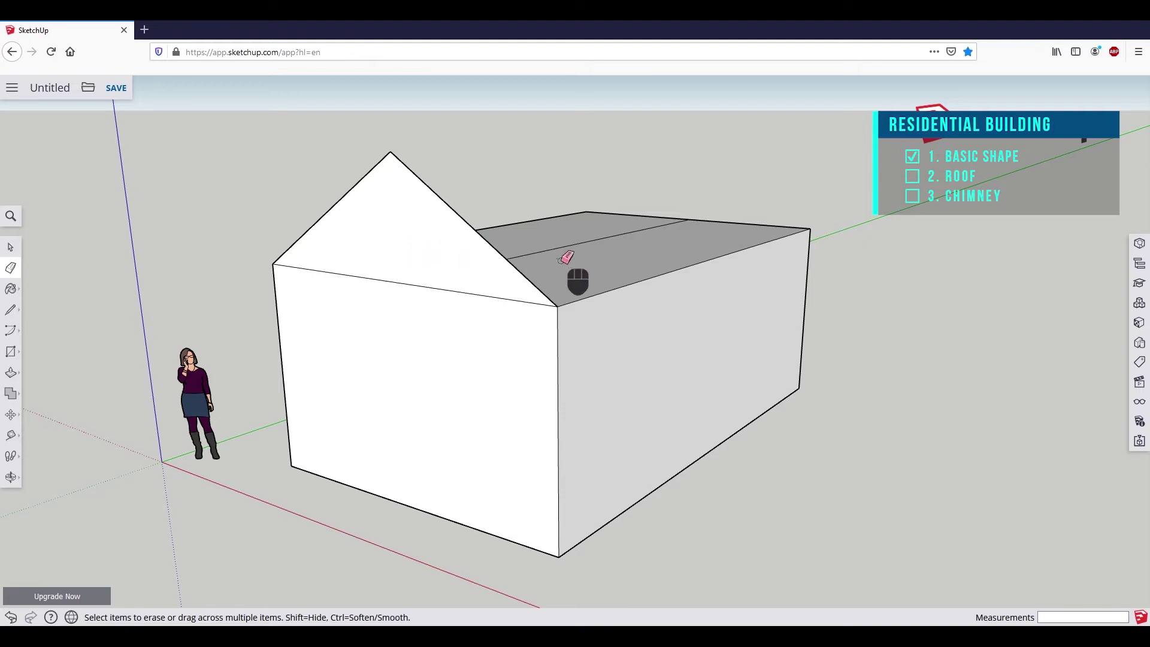
left_click(572, 236)
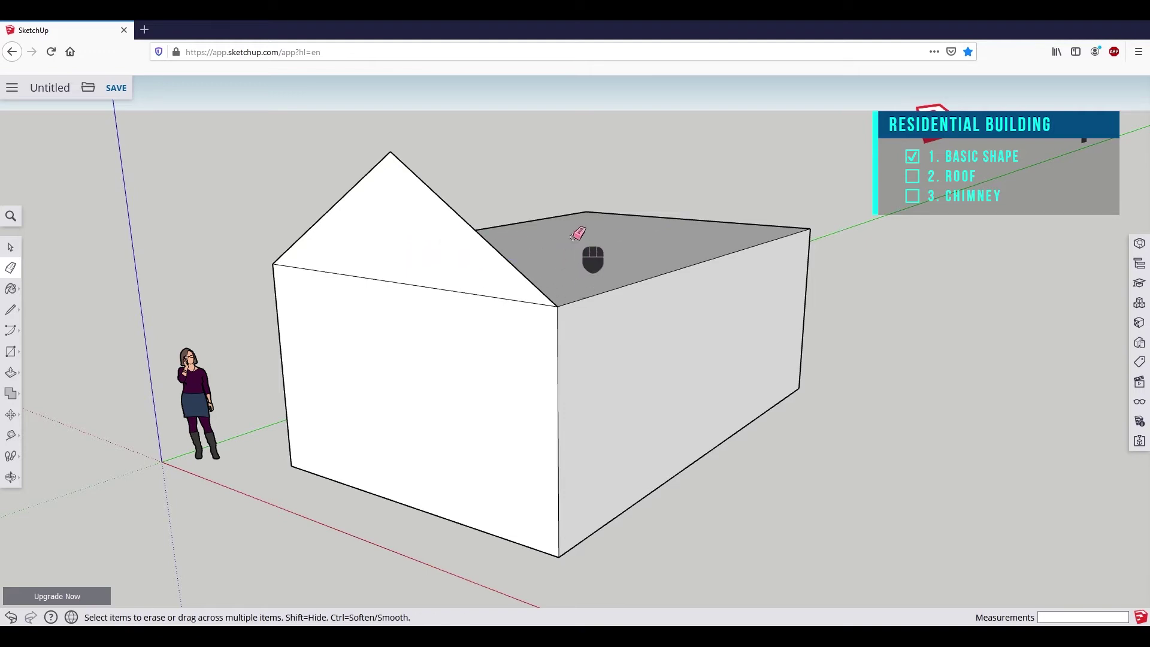
Push/Pull the front gable triangle about 7140 mm back to the building's far end to form the pitched roof.
left_click(11, 374)
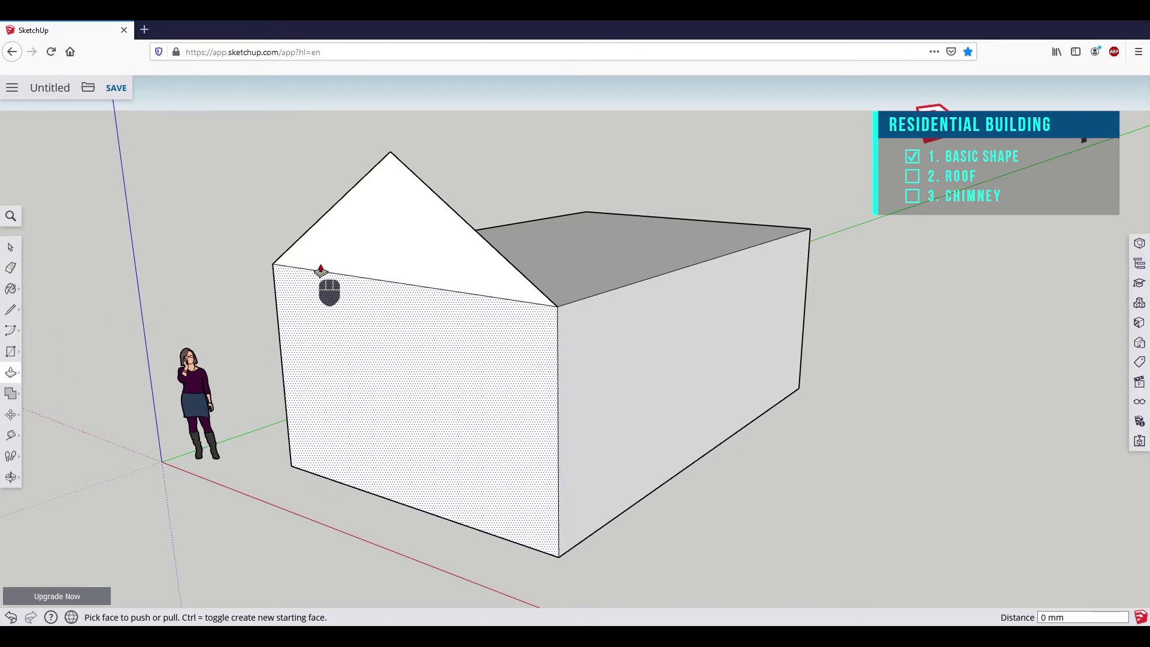
left_click(384, 249)
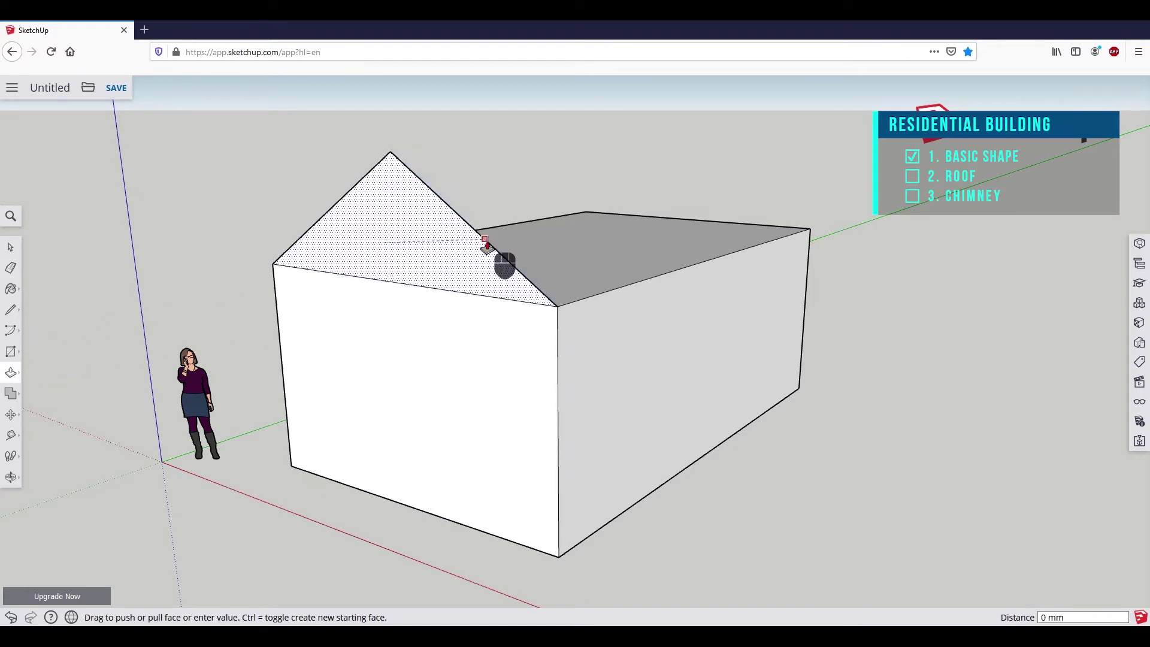
left_click(811, 231)
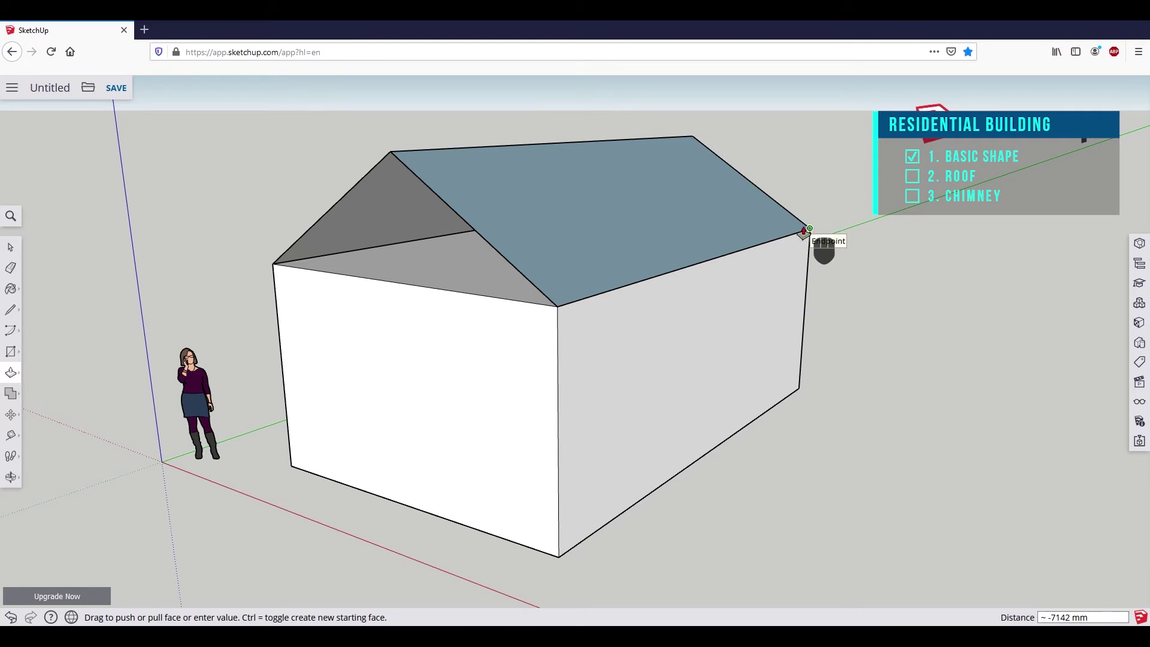
left_click(805, 233)
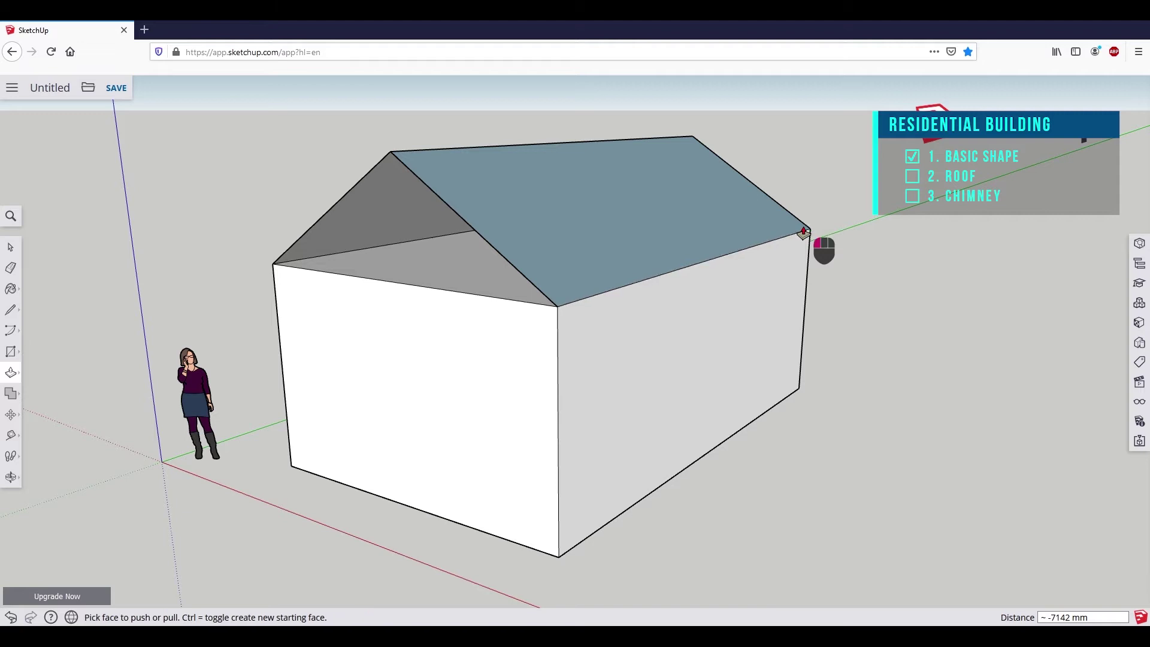
middle_click_drag(901, 200, 875, 202)
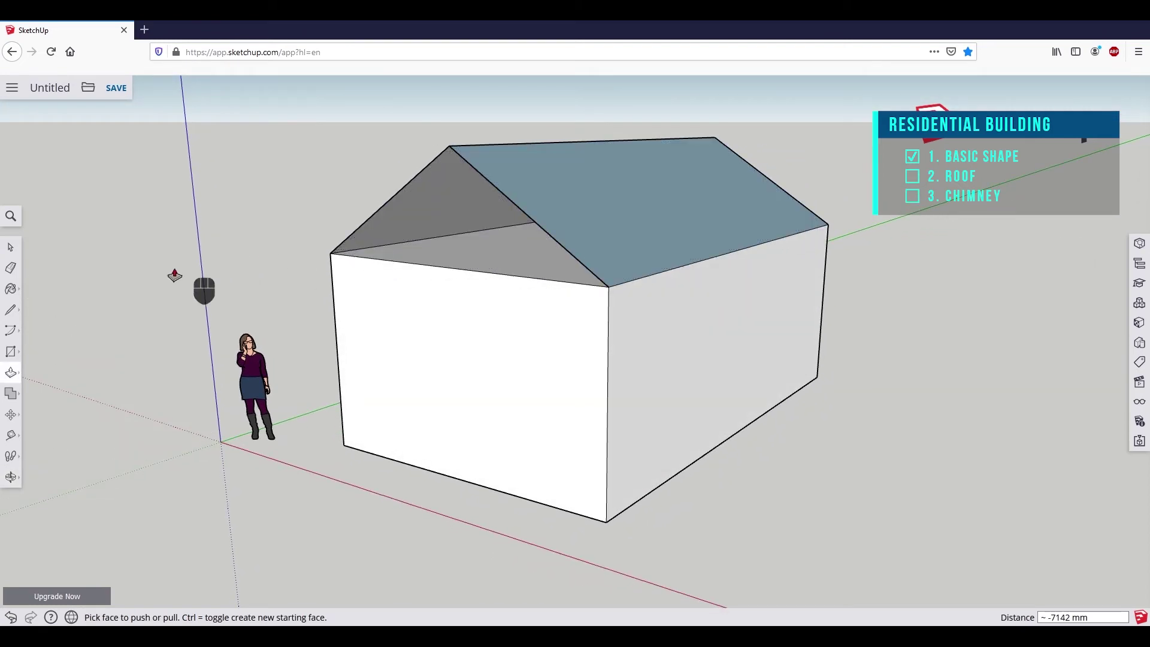
Retrace the front gable's sloped edge from the ridge to the near eave corner to fill the open gable face.
left_click(17, 308)
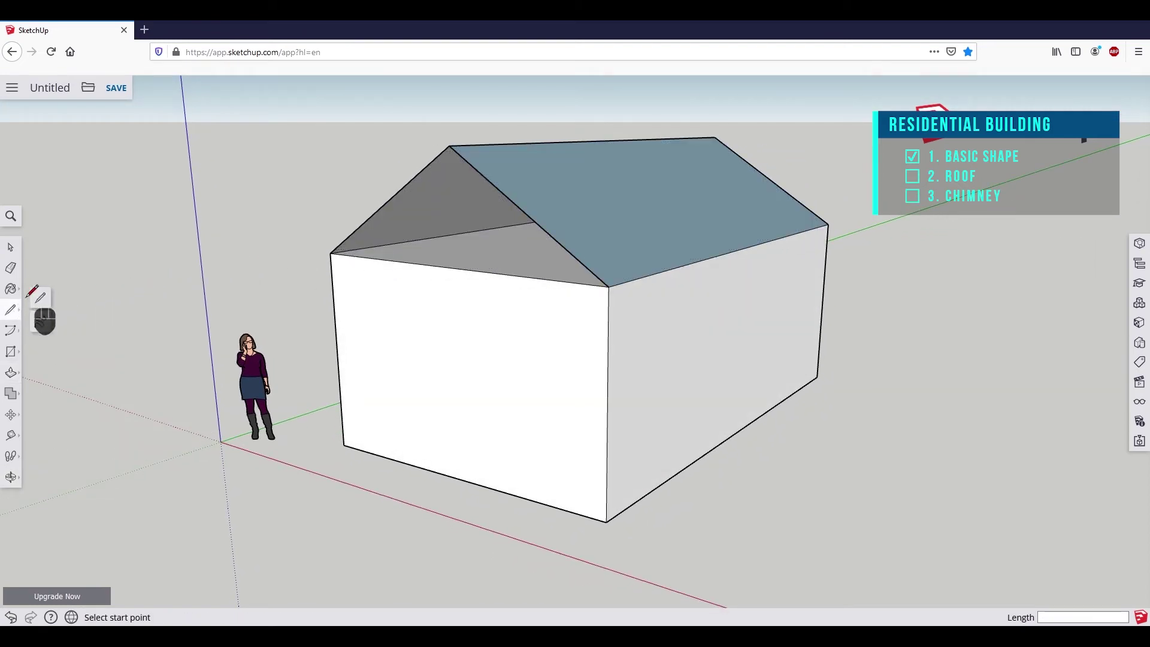
left_click(450, 145)
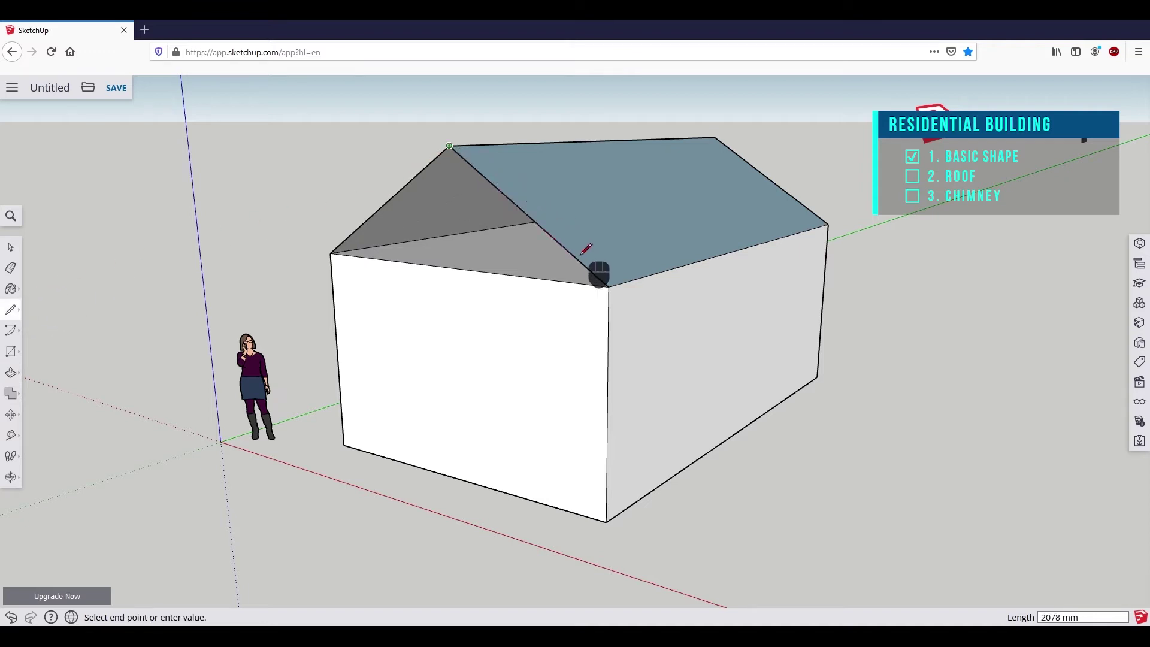
left_click(607, 285)
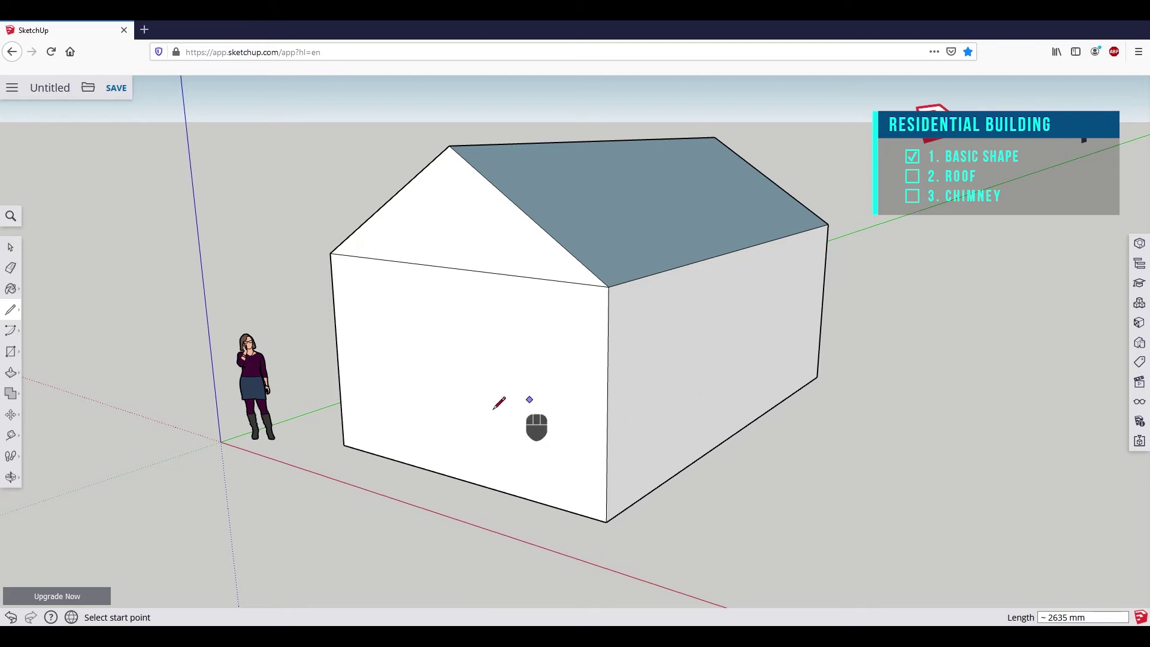
Undo the gable face, roof extrusion, erasures and gable lines, back to the box with only its top centre line.
left_click(24, 610)
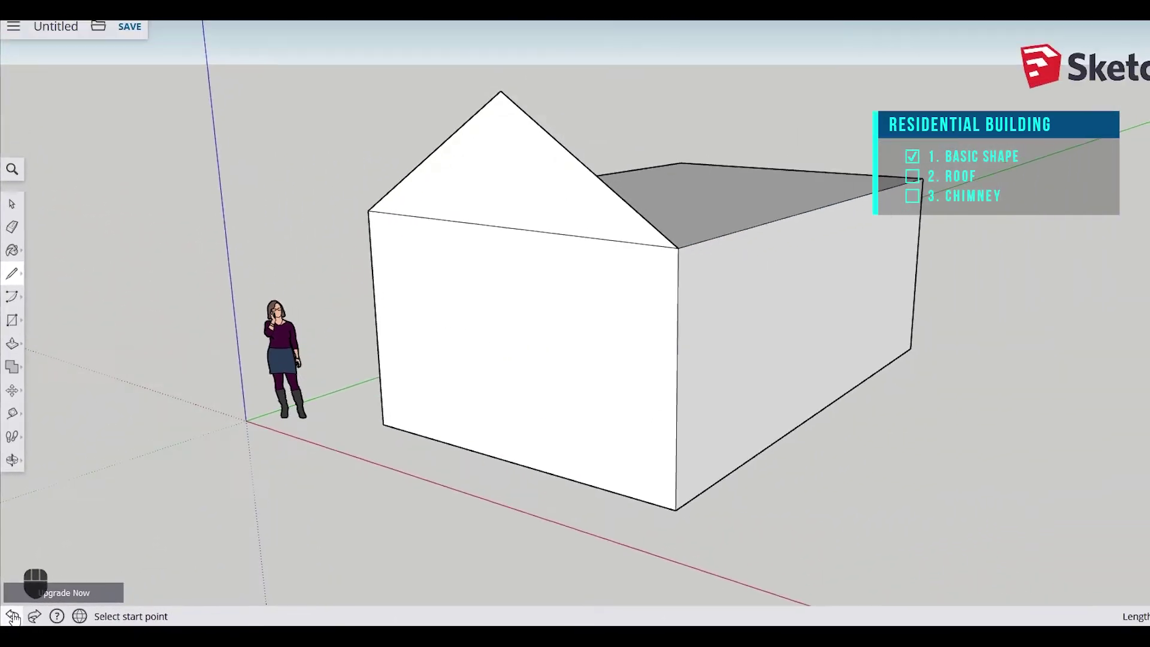
left_click(18, 613)
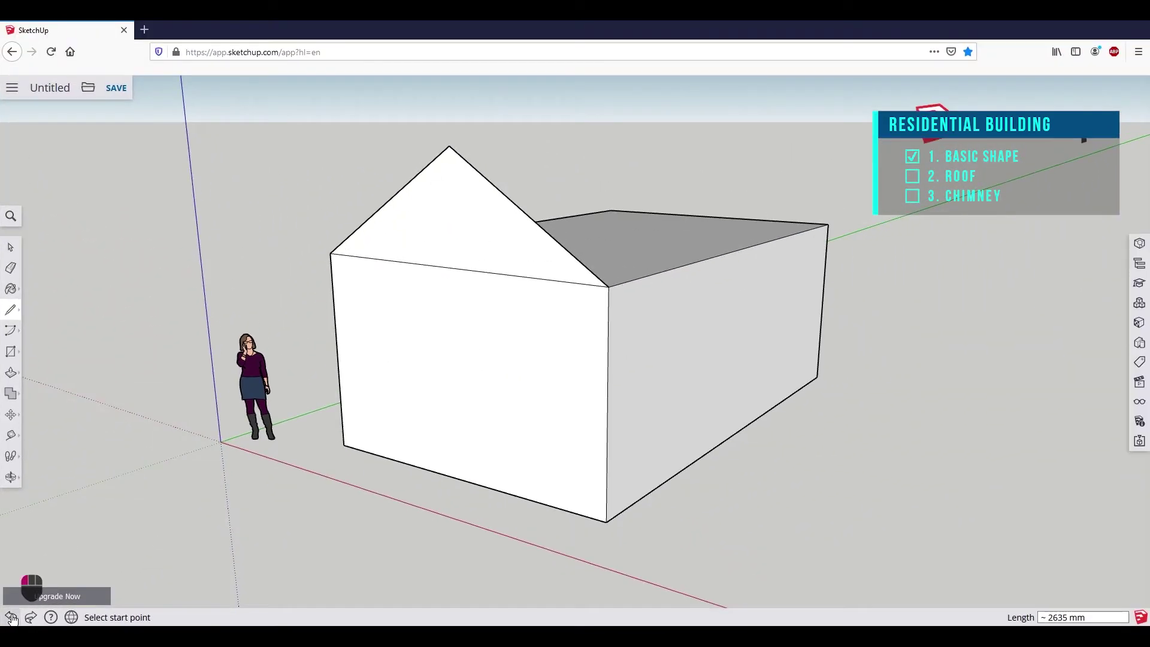
left_click(12, 618)
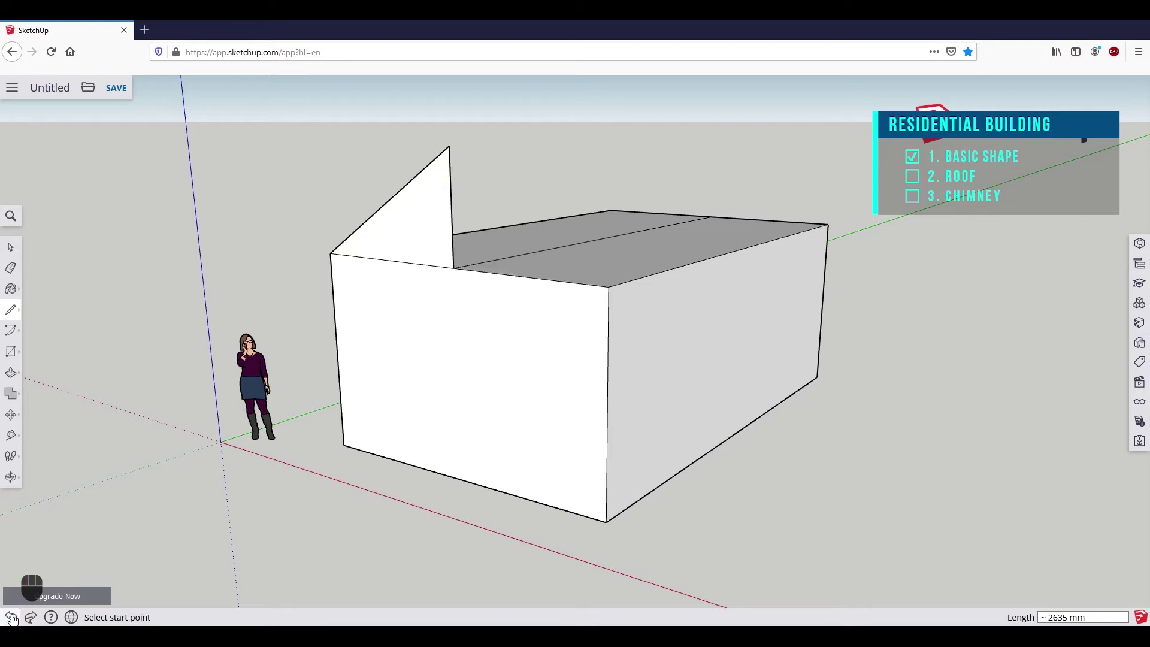
left_click(11, 618)
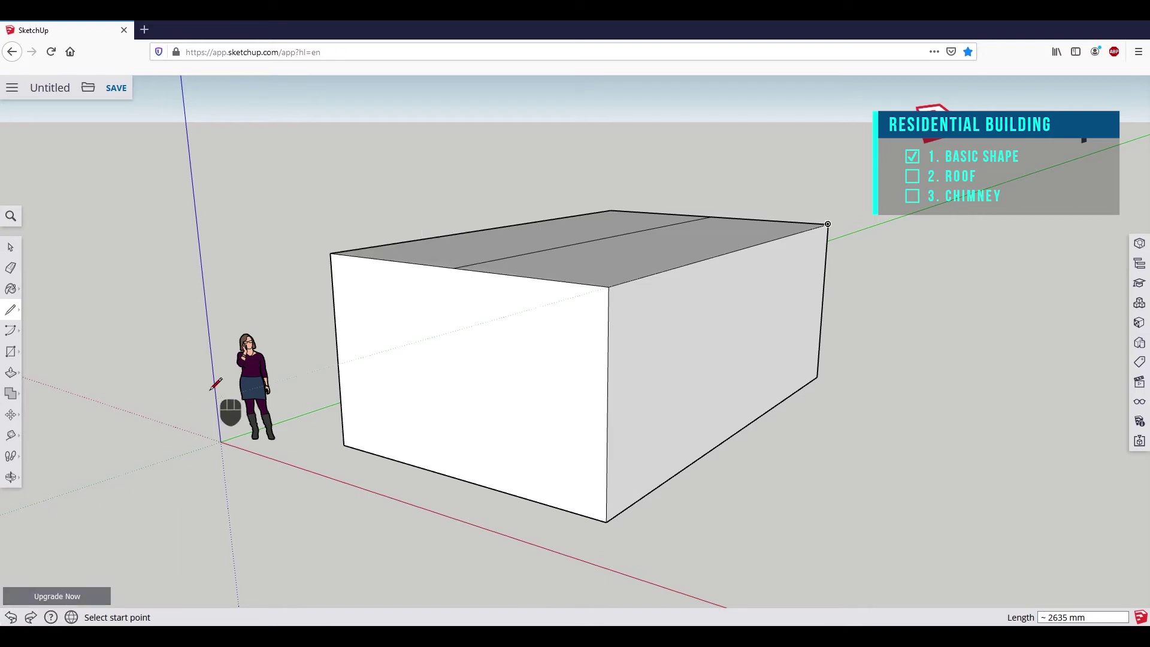
Move the centre line on the box's top face up along the blue axis by about 1566 mm to form a gable roof.
left_click(11, 414)
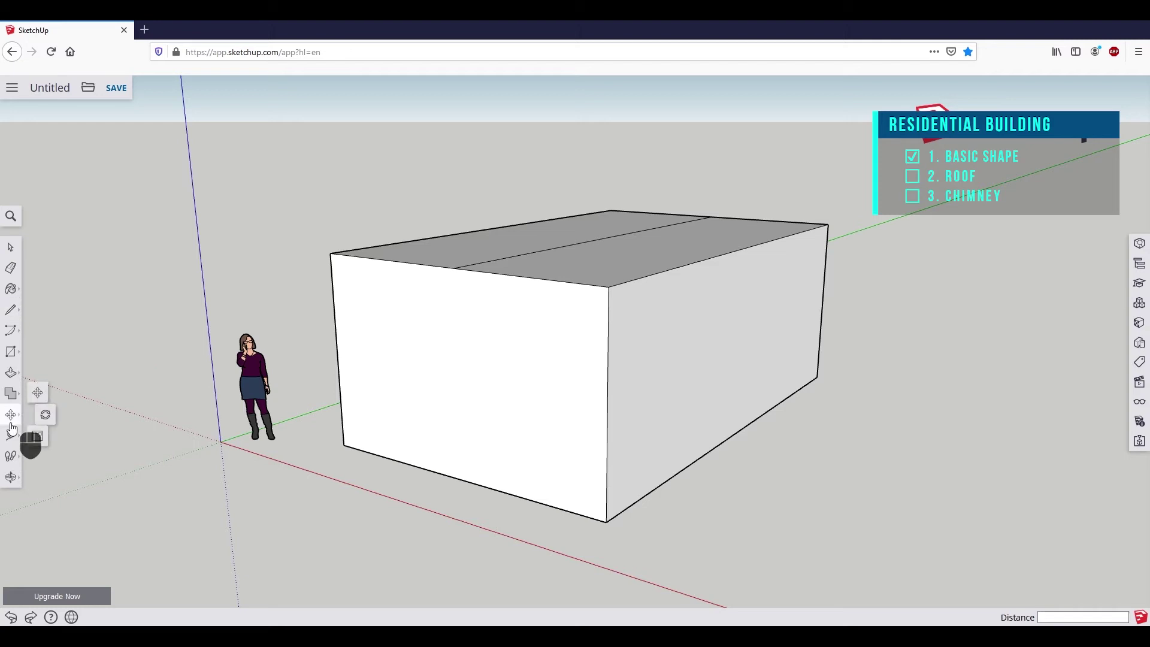
left_click(37, 391)
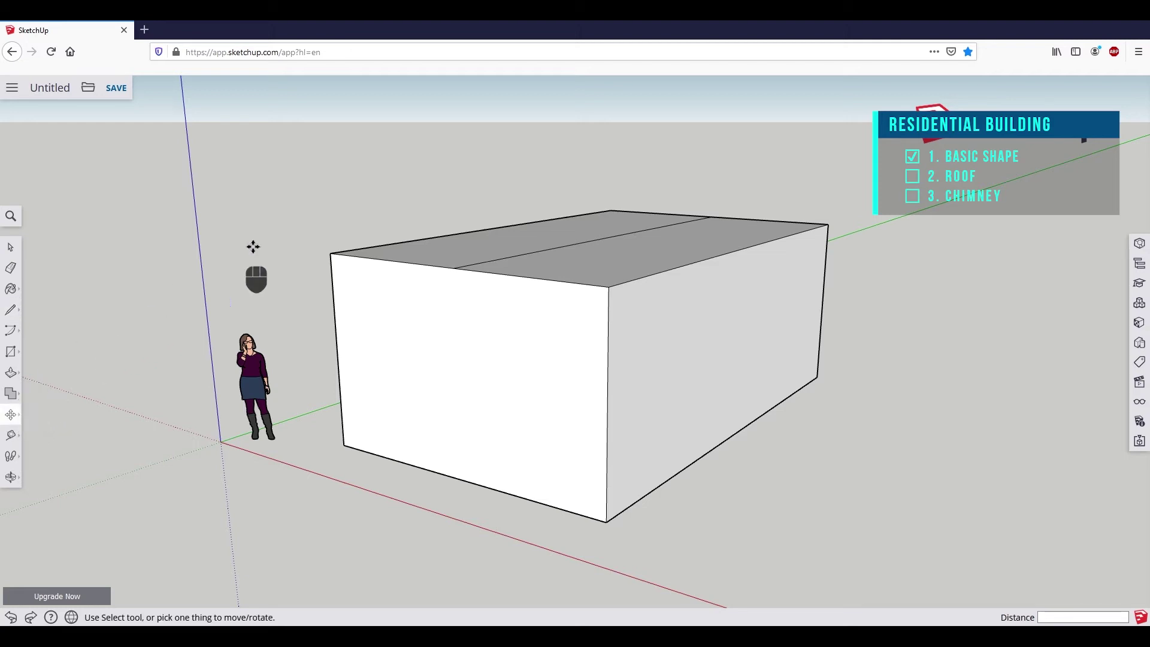
left_click(525, 251)
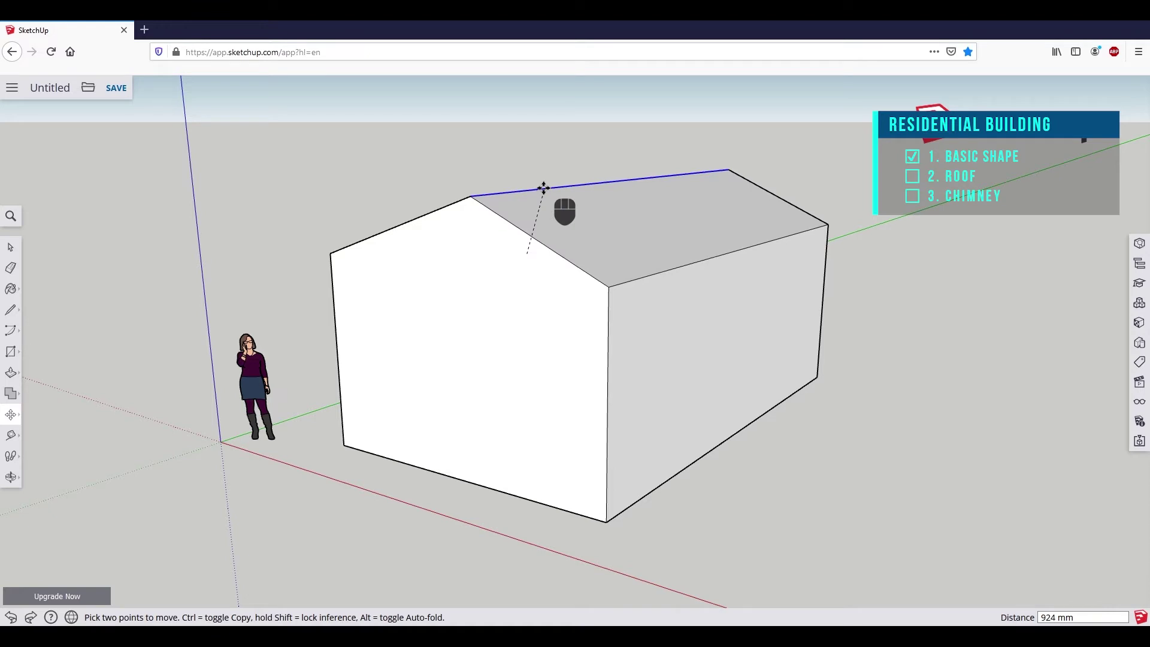
key("Up")
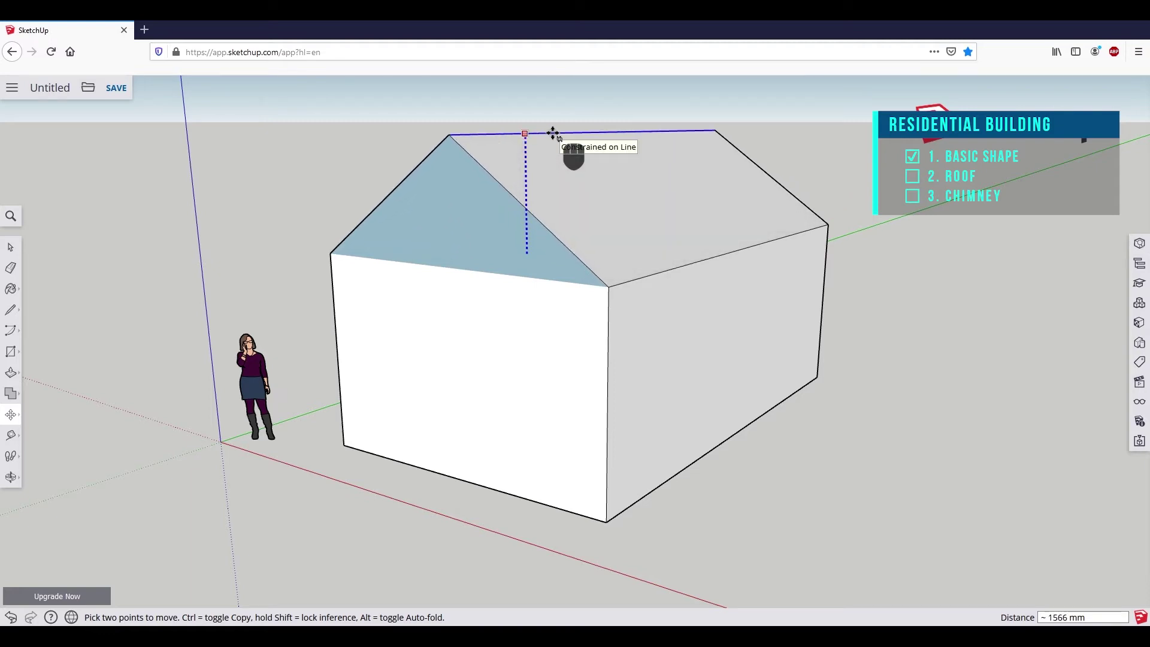
left_click(552, 132)
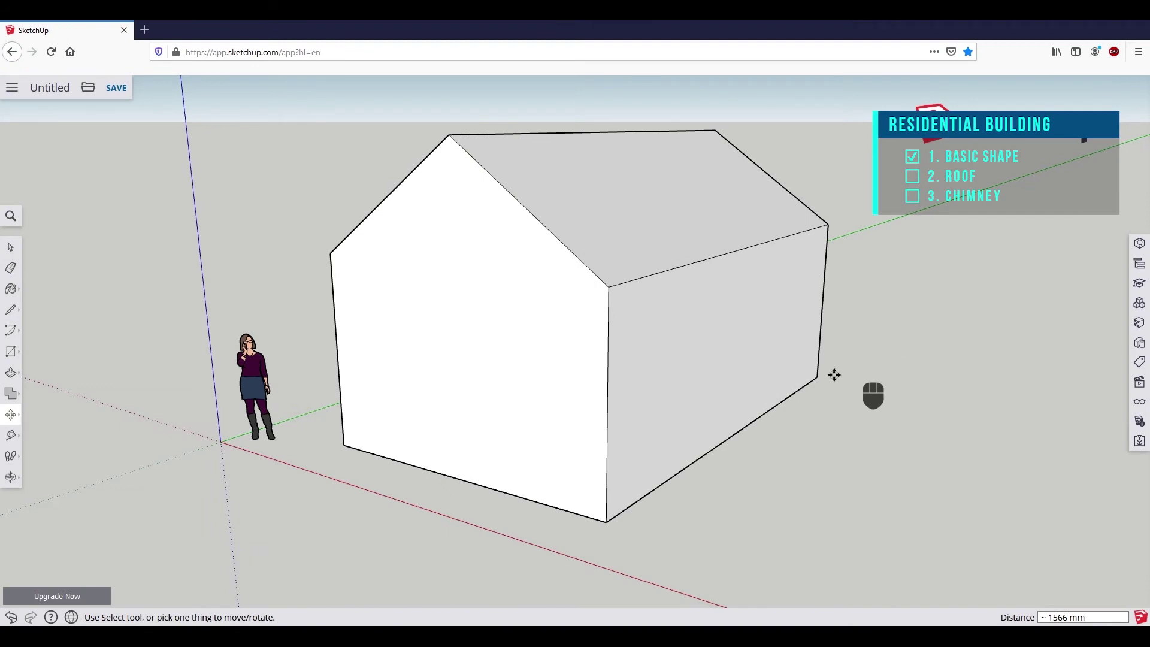
Push/Pull both roof slopes outward by about 115 mm to give the roof thickness.
left_click(20, 371)
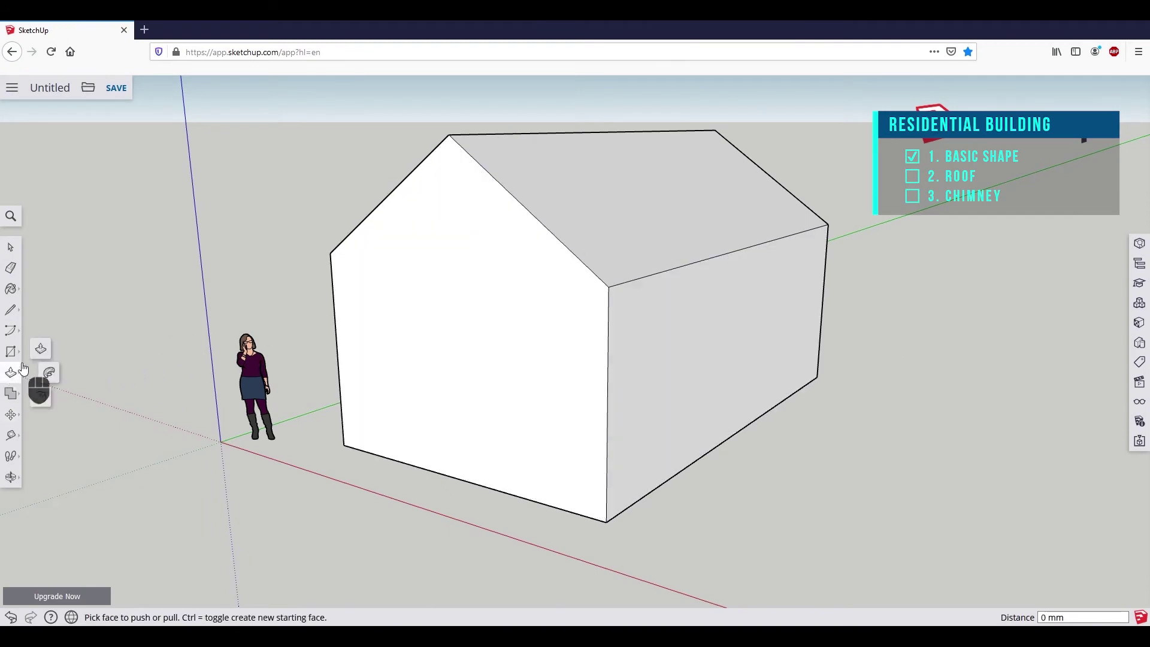
left_click(584, 207)
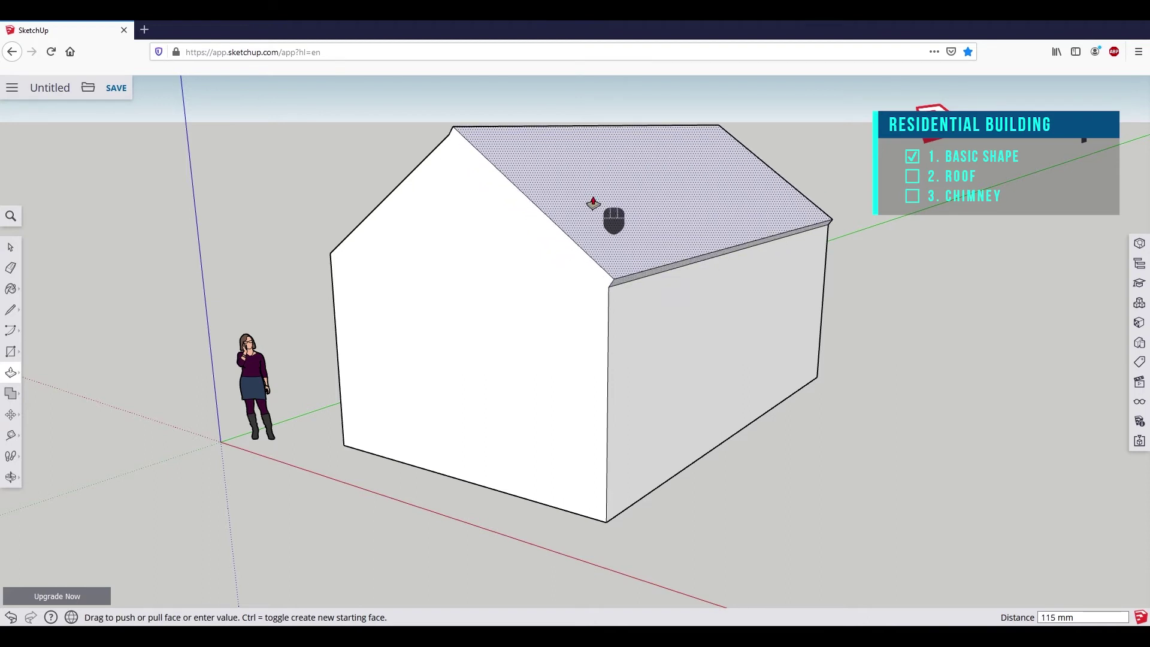
left_click(593, 204)
middle_click_drag(320, 201, 590, 243)
double_click(520, 195)
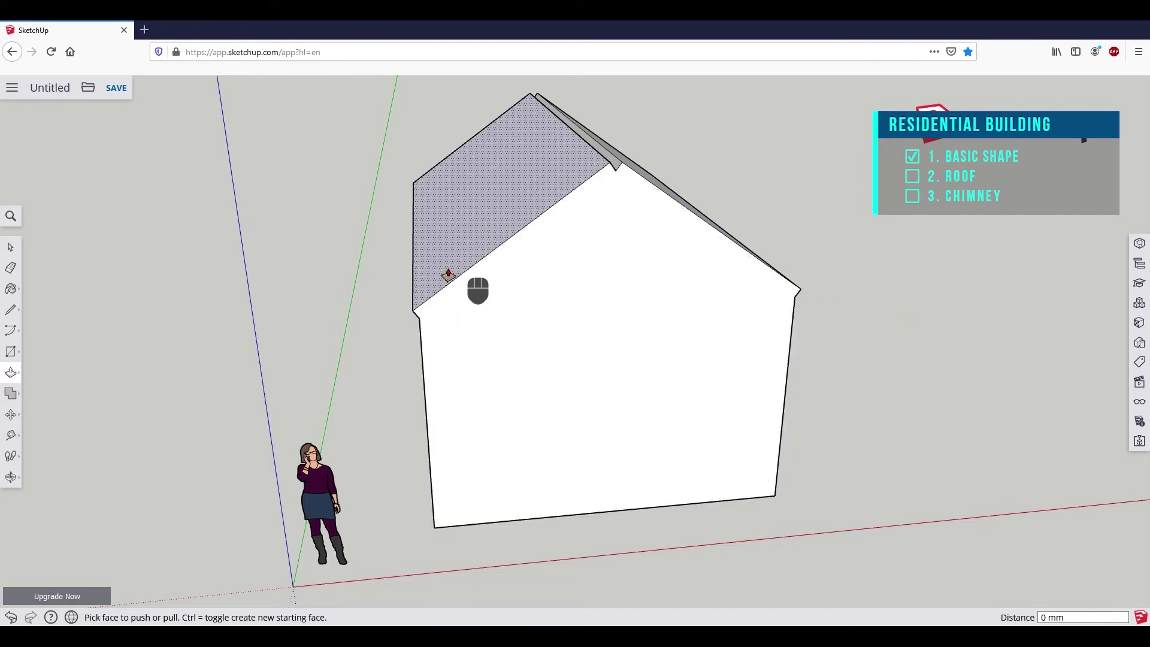
Draw lines from both eave corners to the peak on the front and back gables, separating the roof's thickness from the walls.
left_click(10, 309)
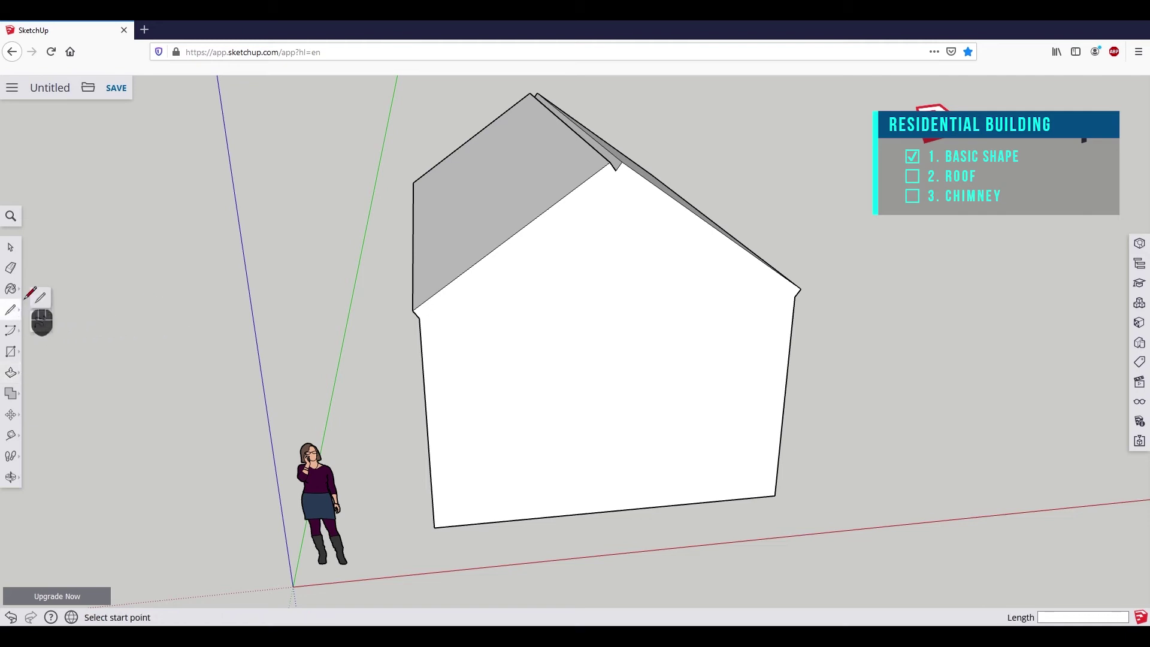
left_click(36, 299)
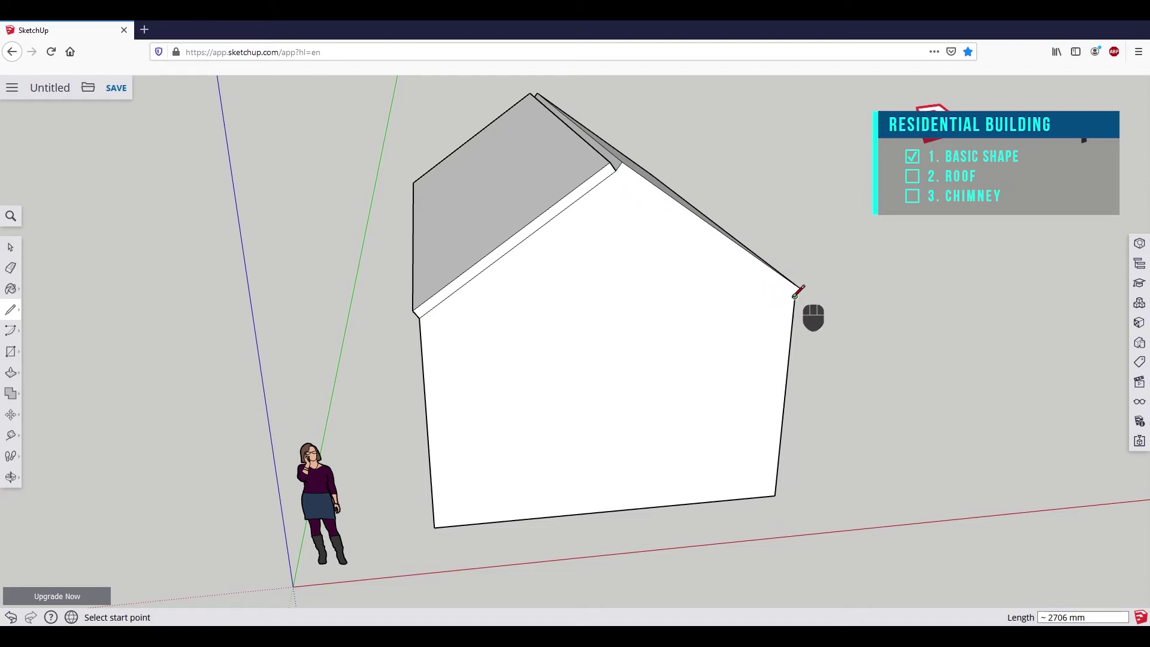
left_click(795, 296)
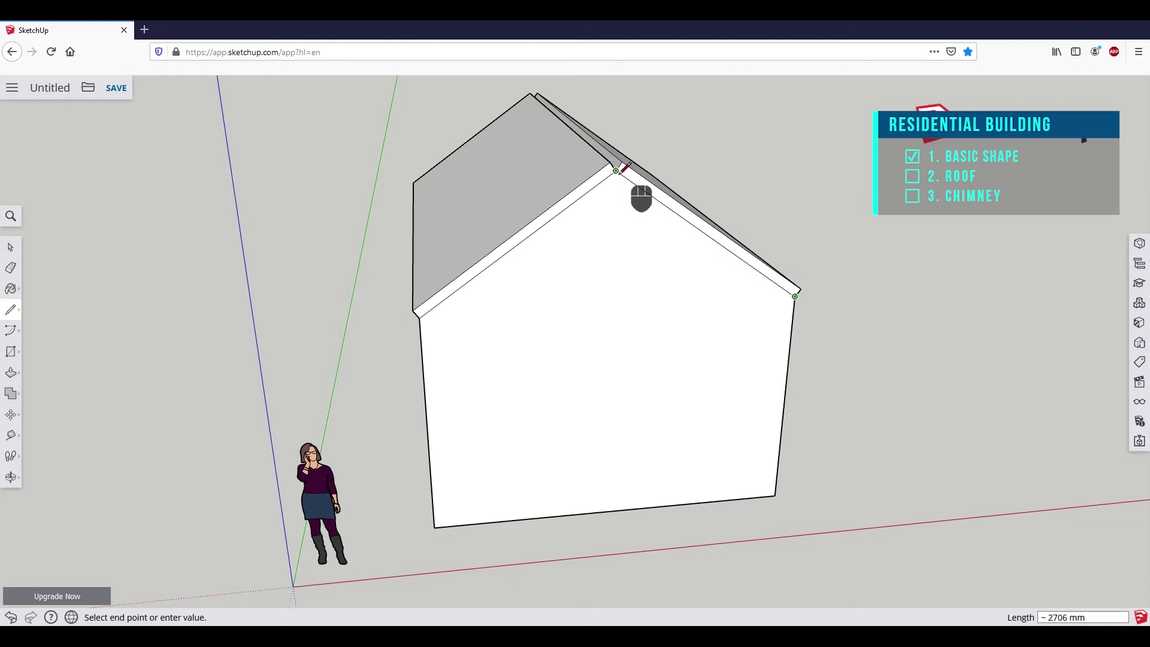
middle_click_drag(863, 203, 670, 229)
middle_click_drag(961, 244, 344, 216)
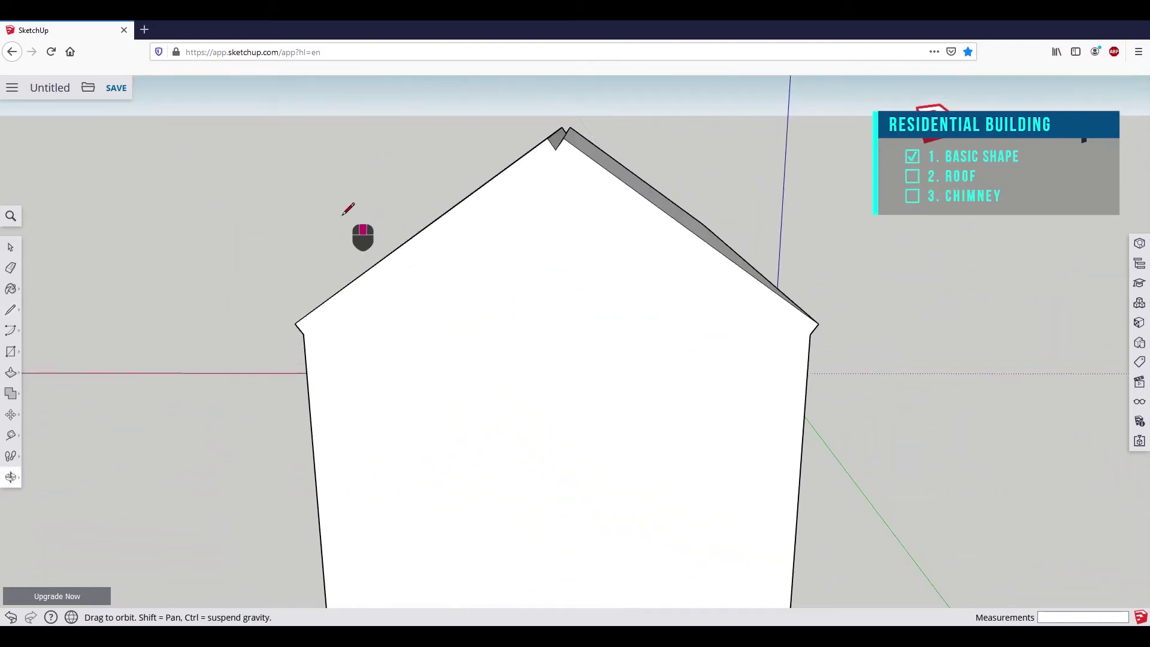
left_click(304, 333)
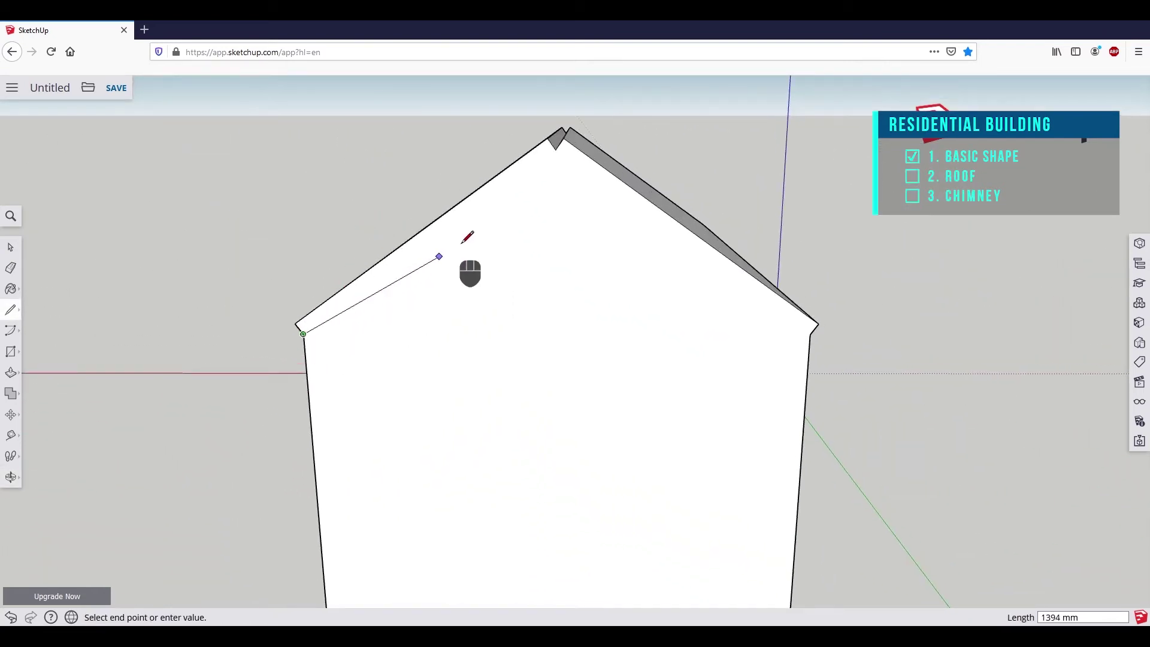
left_click(556, 150)
left_click(811, 333)
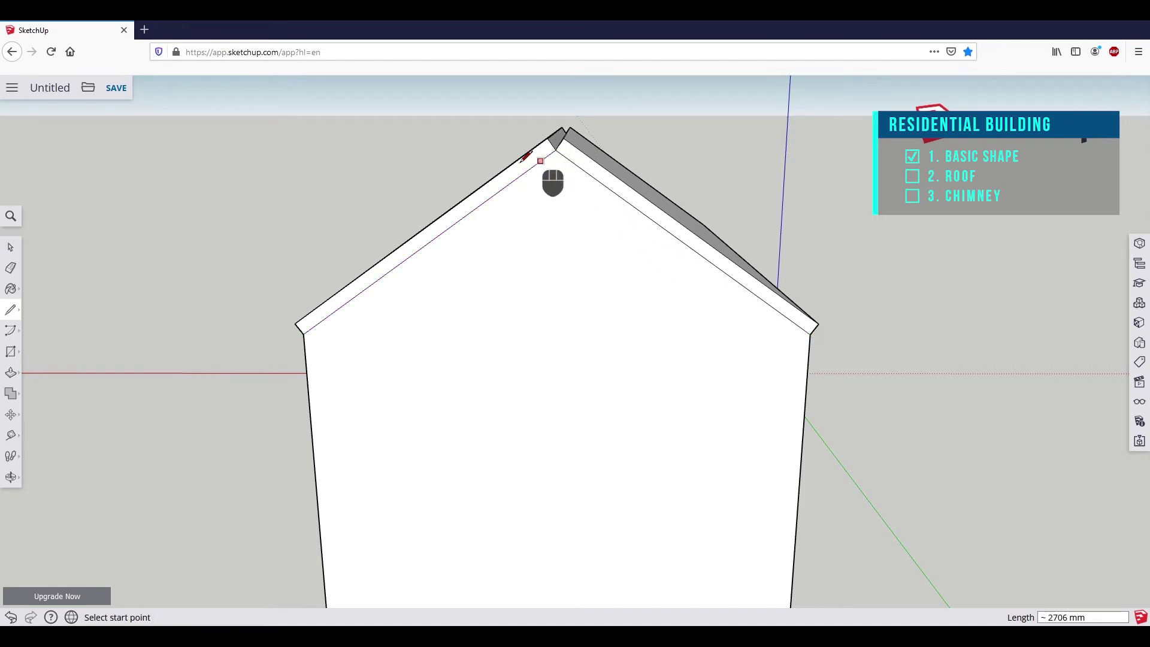
Close the V-shaped notch at the front gable's peak by drawing lines that extend both roof slopes to a point.
middle_click_drag(192, 179, 673, 192)
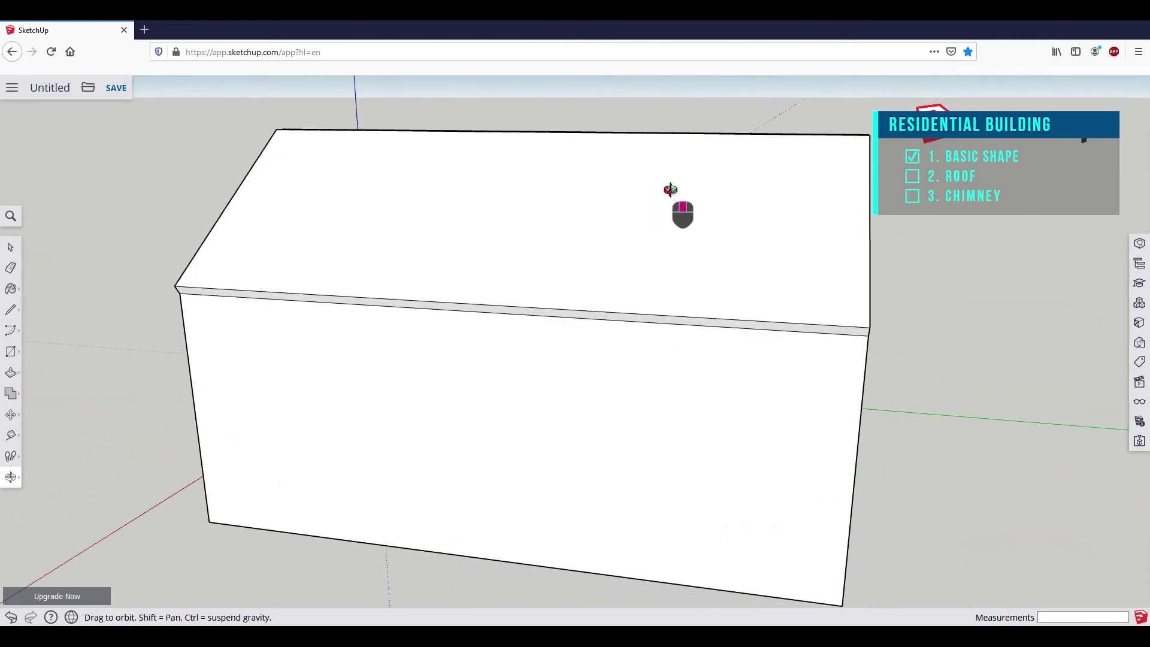
middle_click_drag(187, 172, 579, 155)
middle_click_drag(467, 149, 516, 148)
scroll(626, 128, "up", 3)
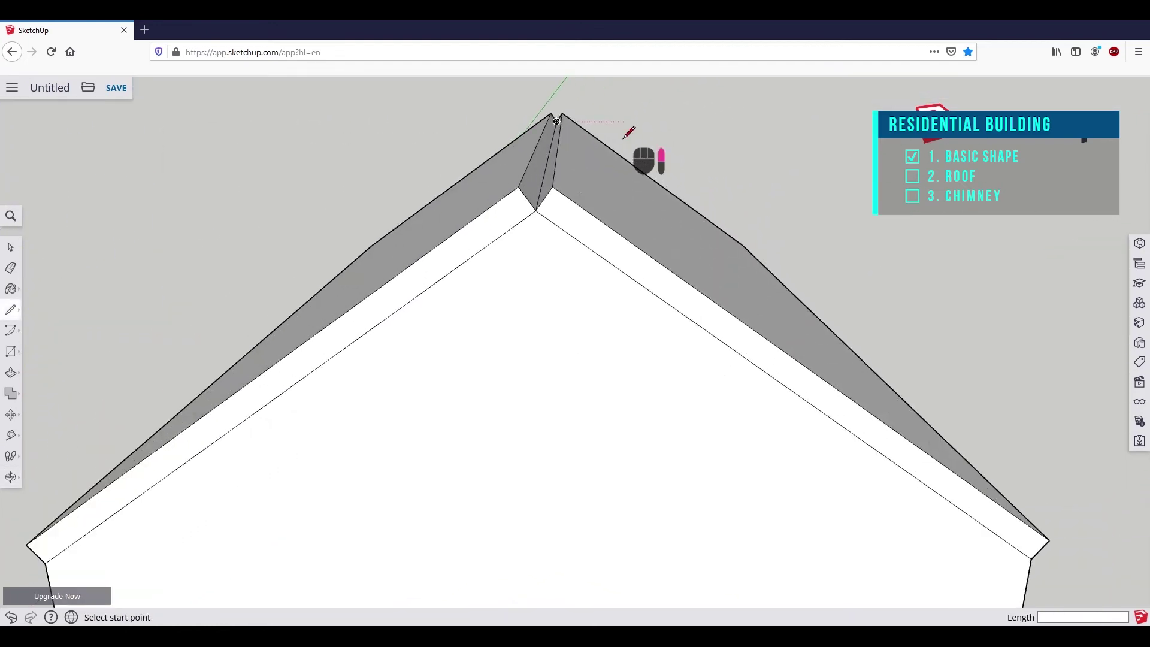
mouse_move(568, 179)
middle_mouse_down()
mouse_move(575, 157)
mouse_move(557, 161)
middle_mouse_up()
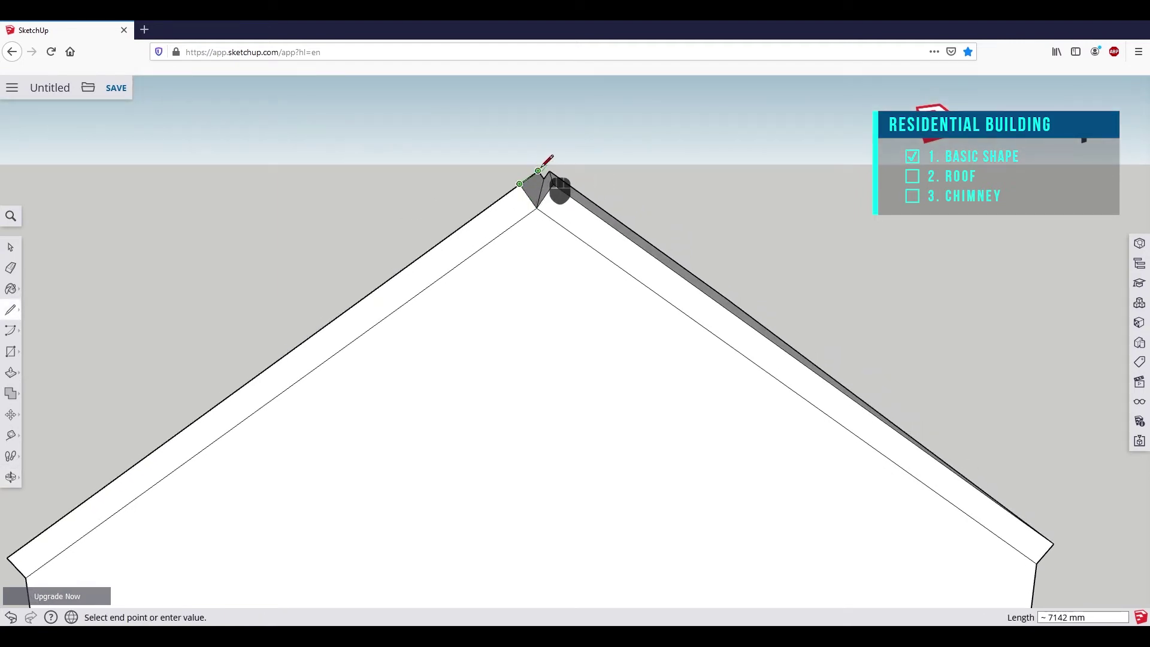
middle_click_drag(546, 172, 548, 148)
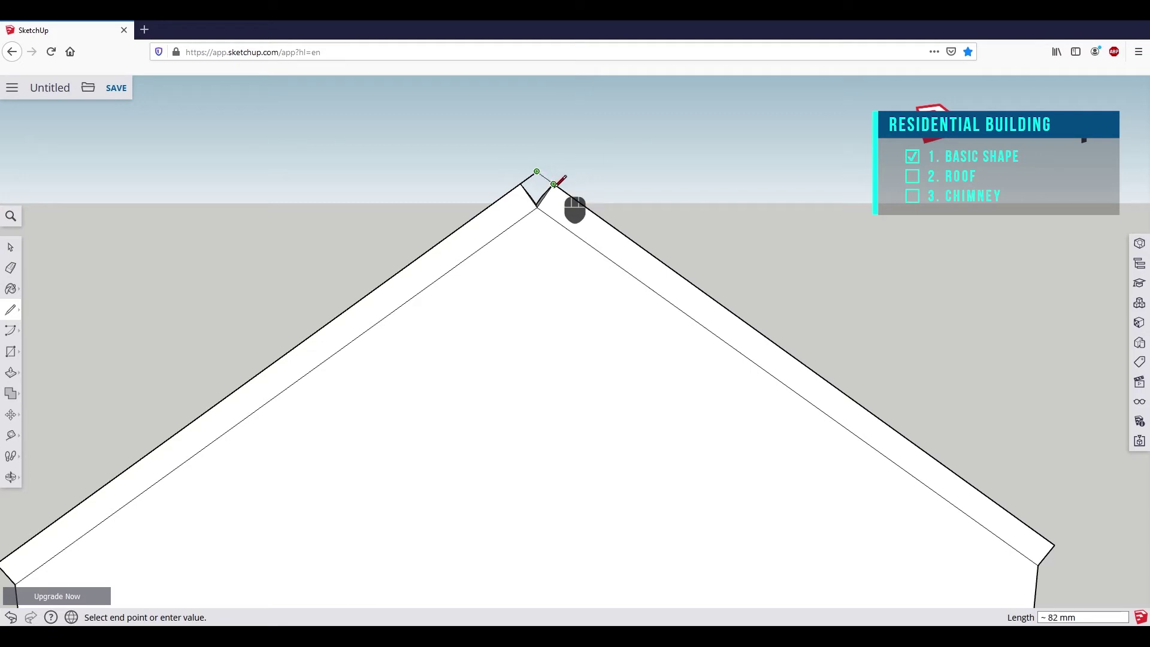
left_click(554, 184)
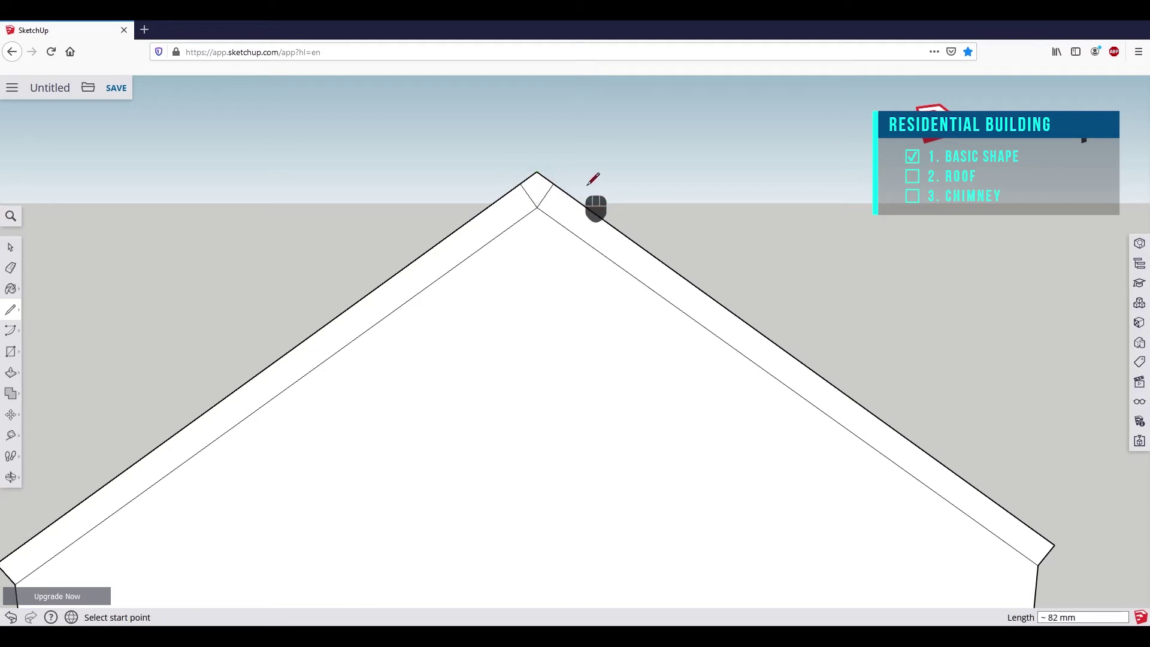
Erase the line running along the bottom of the ridge groove between the two roof slopes.
mouse_move(794, 193)
middle_mouse_down()
mouse_move(744, 262)
mouse_move(707, 230)
middle_mouse_up()
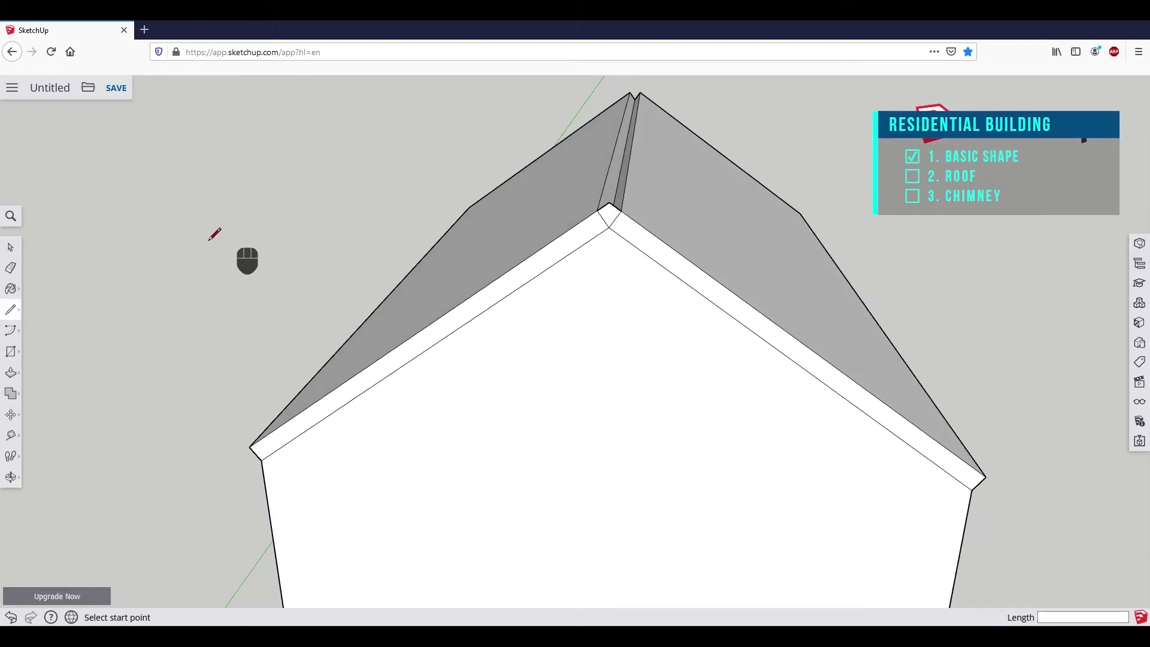
left_click(18, 272)
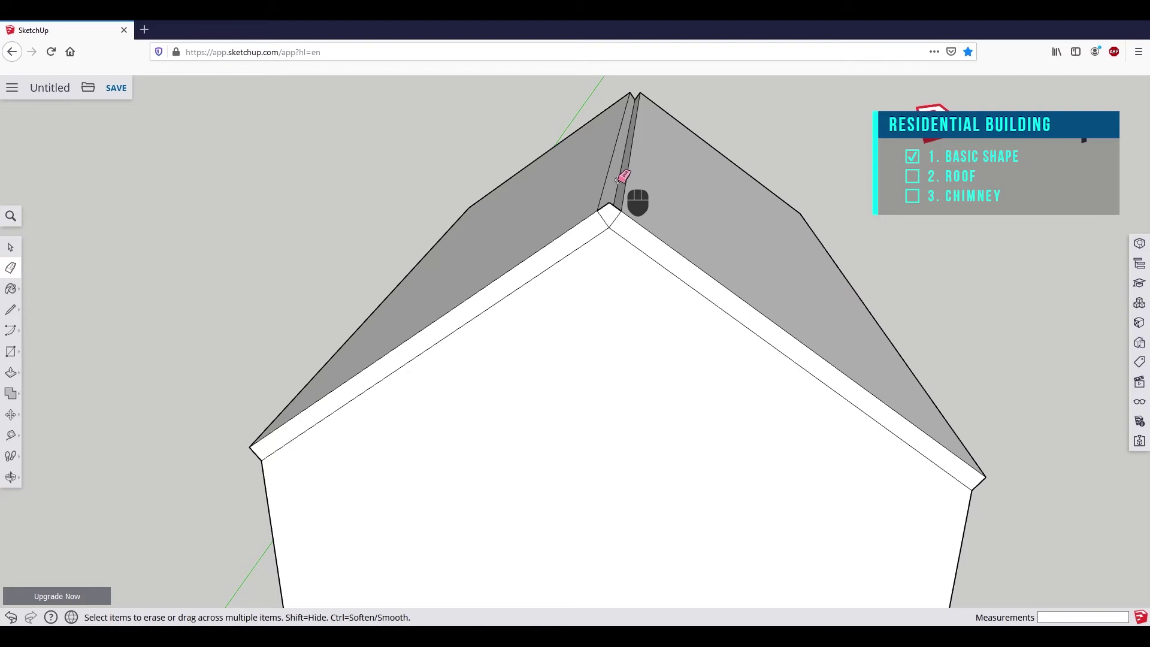
left_click_drag(618, 176, 624, 136)
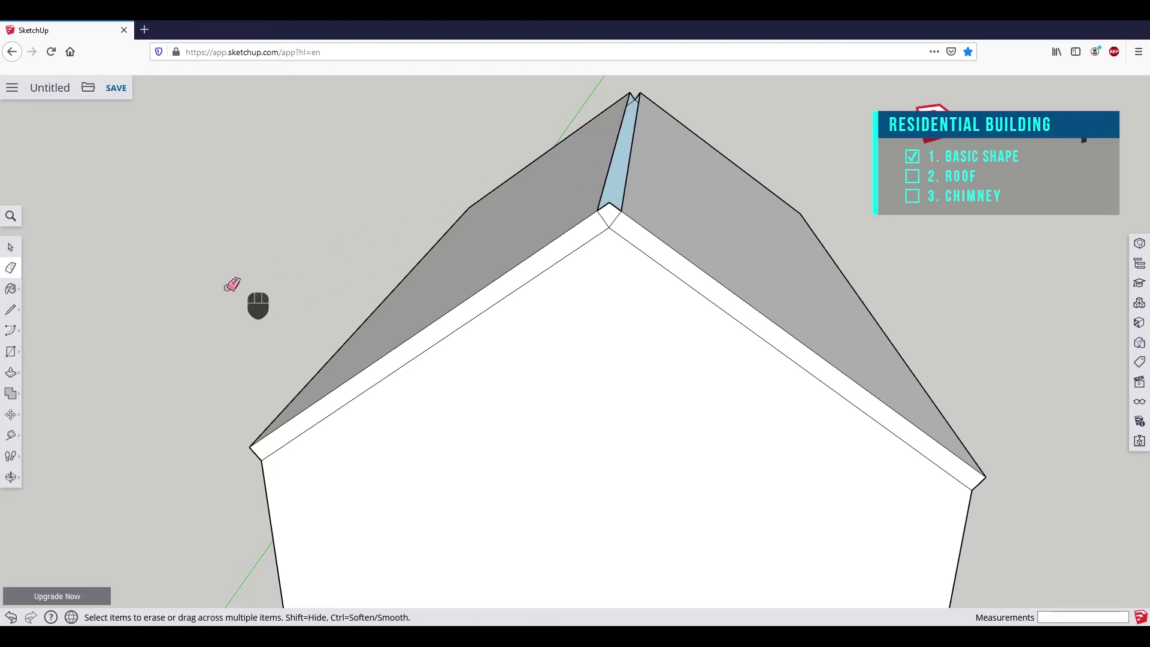
Push/Pull the small face at the front gable's peak about 7142 mm back to the far end to fill the ridge gap.
left_click(12, 373)
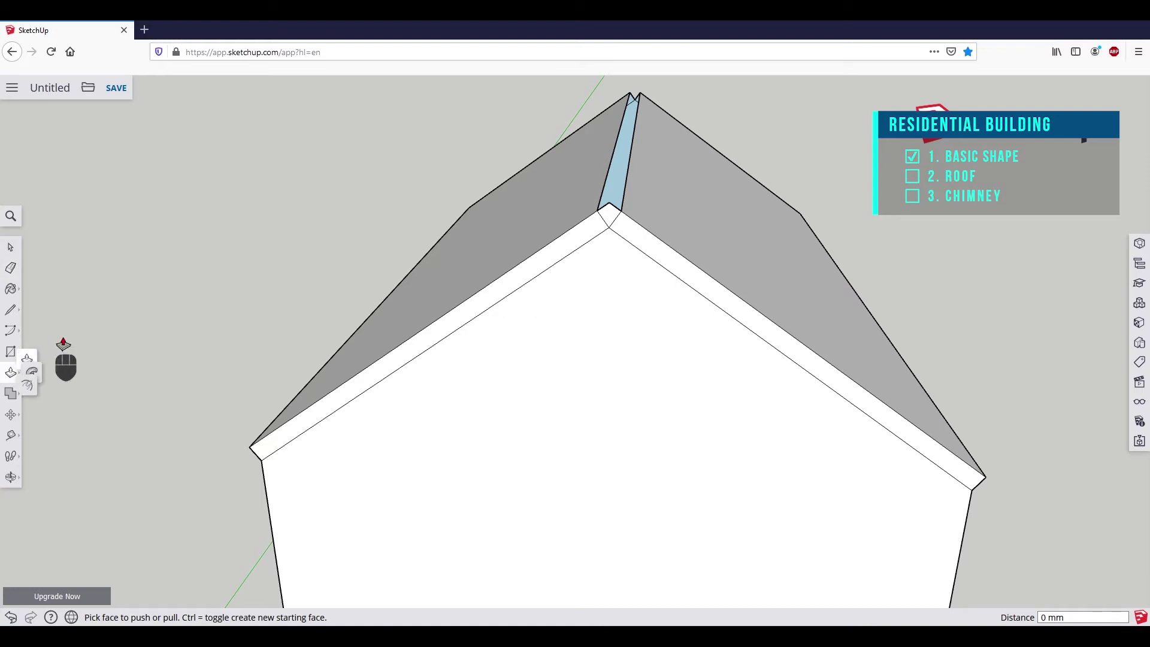
middle_click_drag(794, 210, 649, 225)
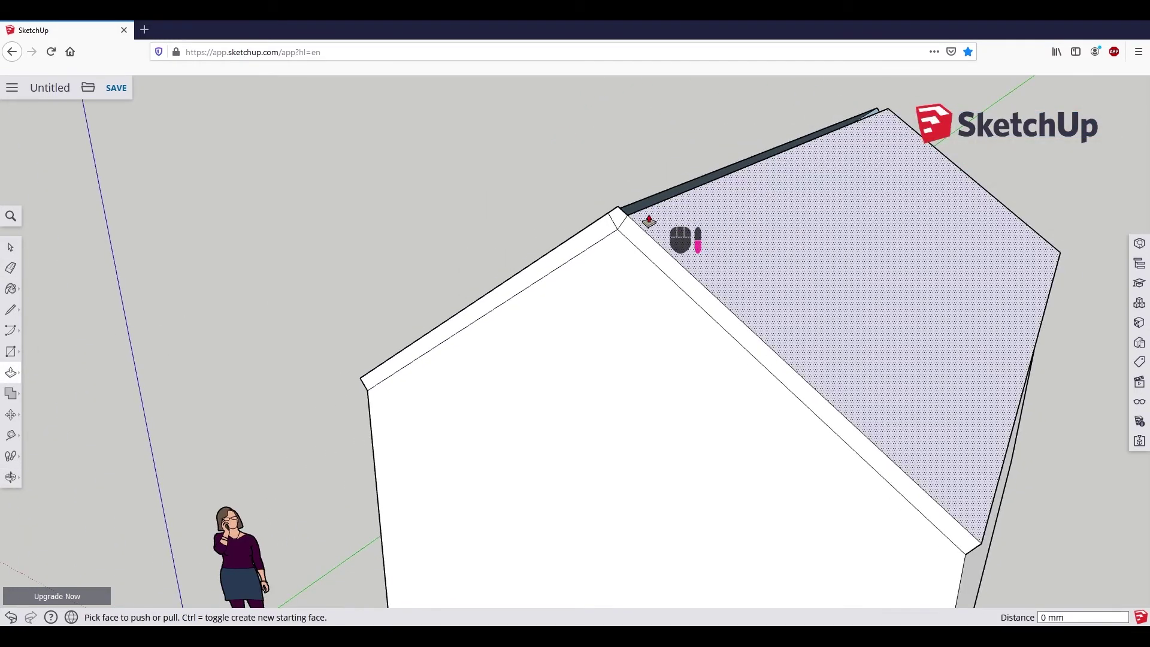
left_click(621, 225)
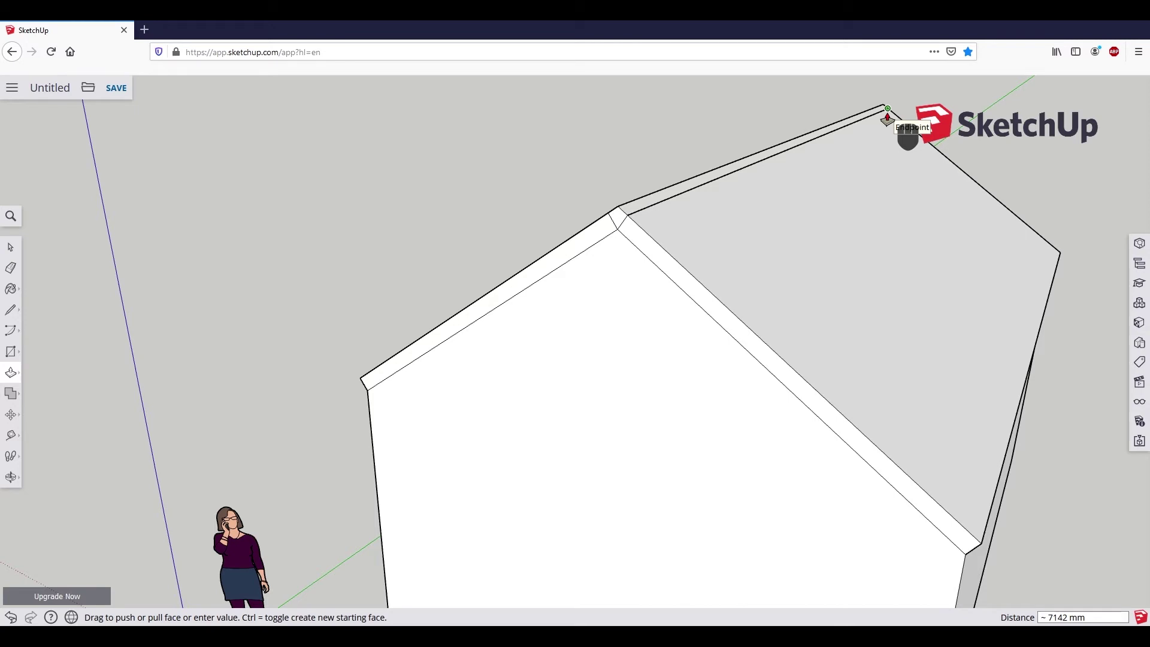
left_click(888, 118)
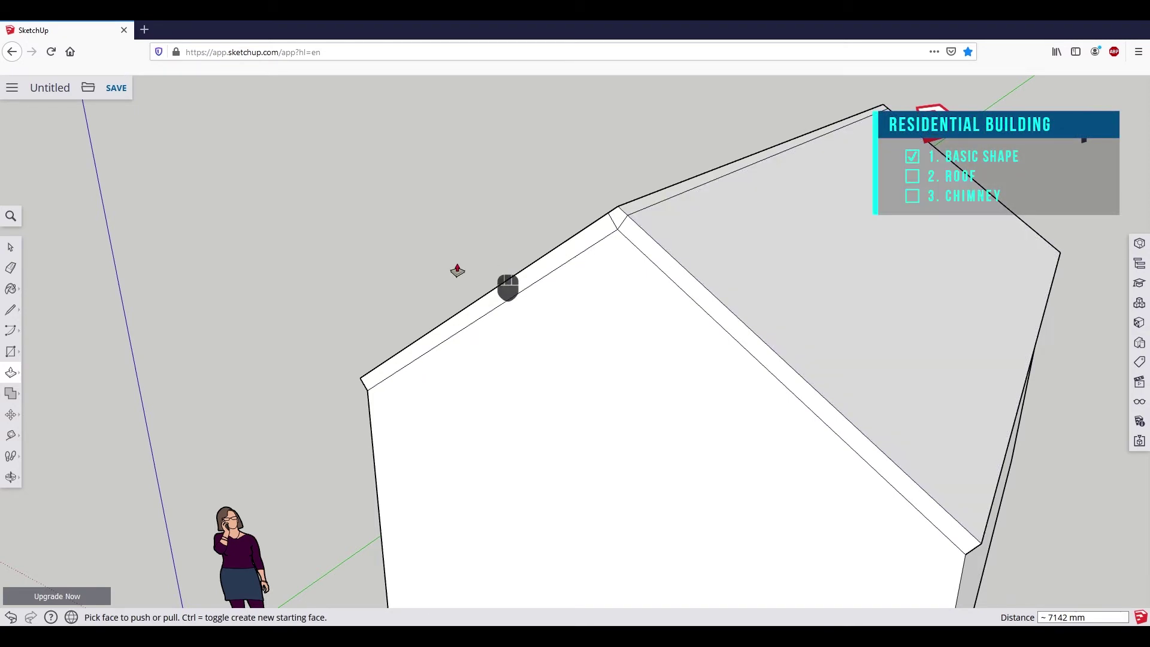
Erase the leftover lines beside the ridge on both slopes and the short lines at the front gable's peak.
left_click(10, 269)
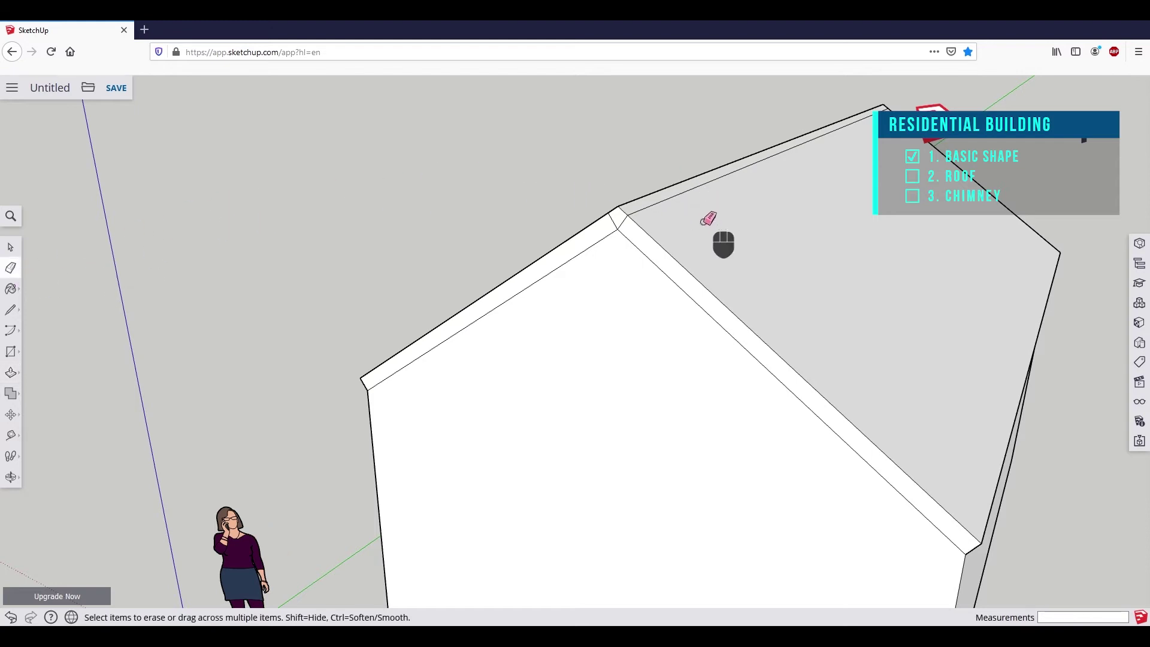
mouse_move(698, 223)
left_mouse_down()
mouse_move(704, 201)
mouse_move(662, 211)
left_mouse_up()
mouse_move(662, 210)
middle_mouse_down()
mouse_move(815, 201)
mouse_move(732, 208)
middle_mouse_up()
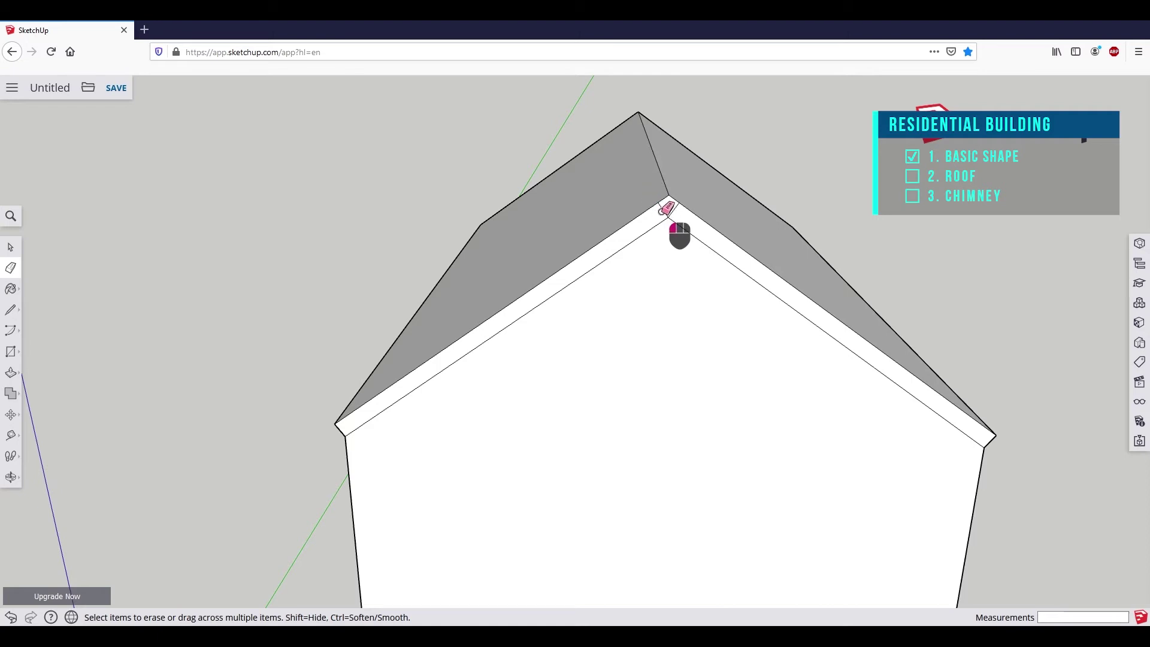
left_click_drag(678, 215, 698, 207)
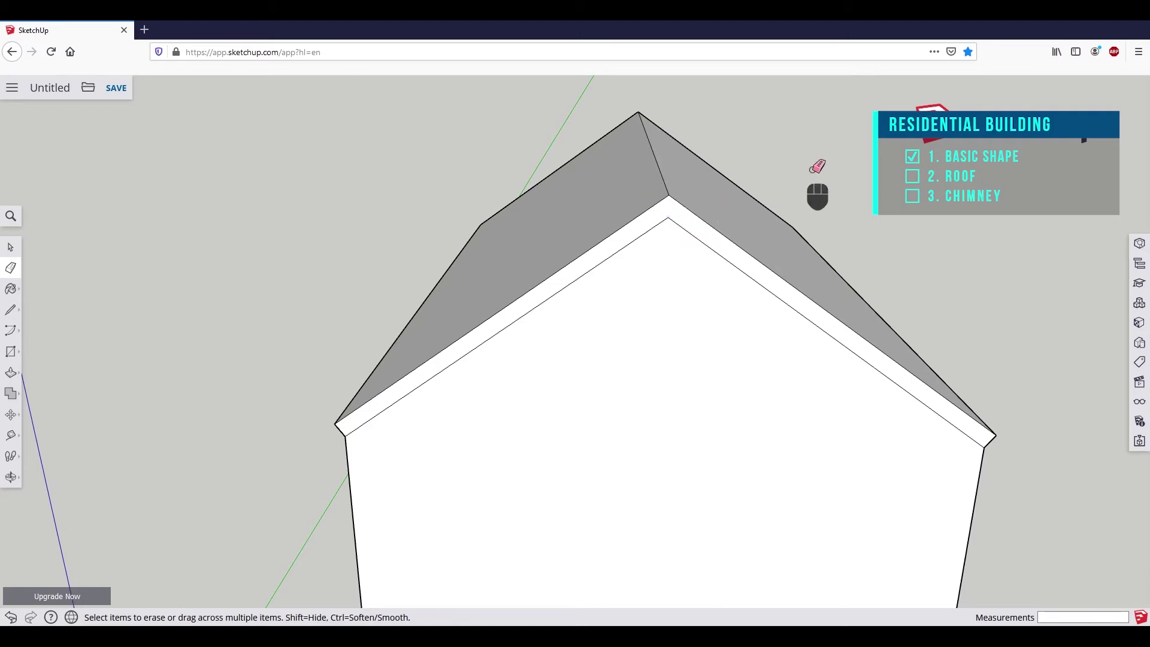
Erase the short leftover lines at the back gable's peak.
mouse_move(854, 158)
middle_mouse_down()
mouse_move(432, 185)
mouse_move(809, 266)
mouse_move(976, 273)
mouse_move(747, 277)
mouse_move(411, 211)
middle_mouse_up()
key("e")
left_click_drag(508, 268, 562, 271)
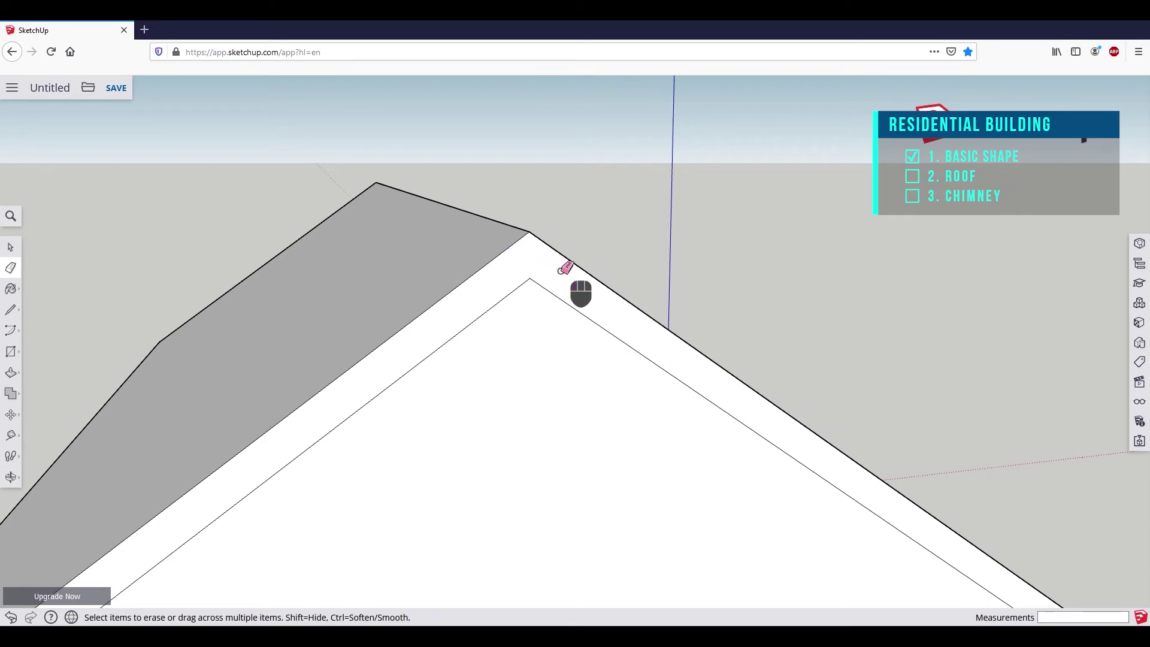
Push/Pull the roof's edge band on the back gable outward by about 344 mm to create an overhang.
scroll(562, 270, "down", 4)
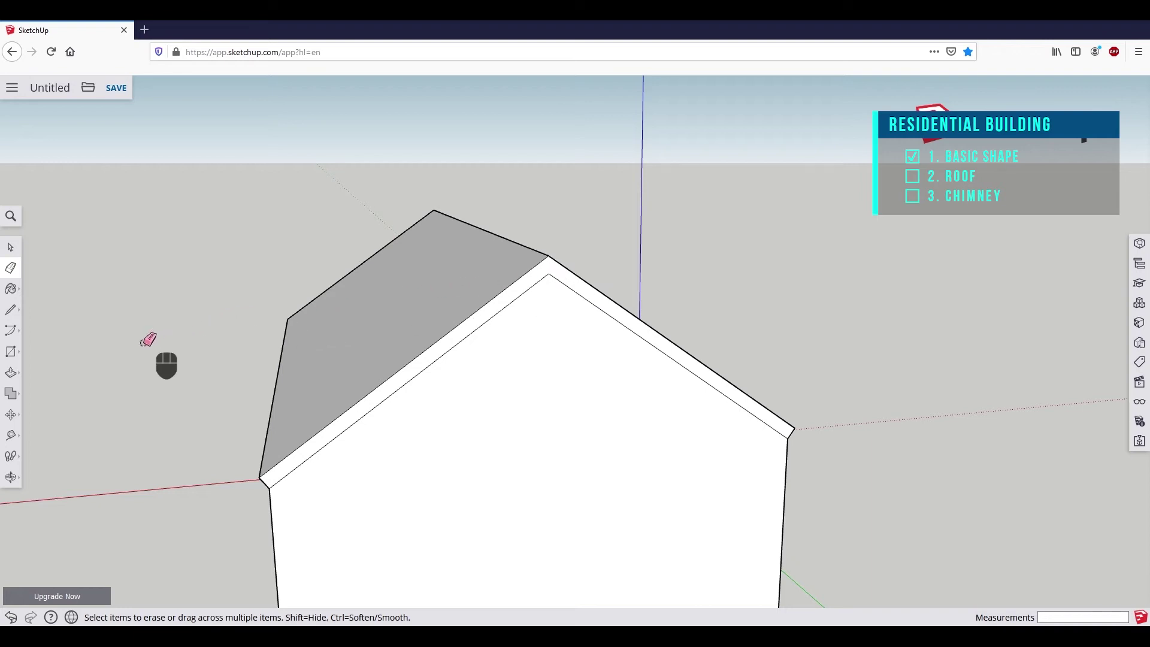
left_click(12, 374)
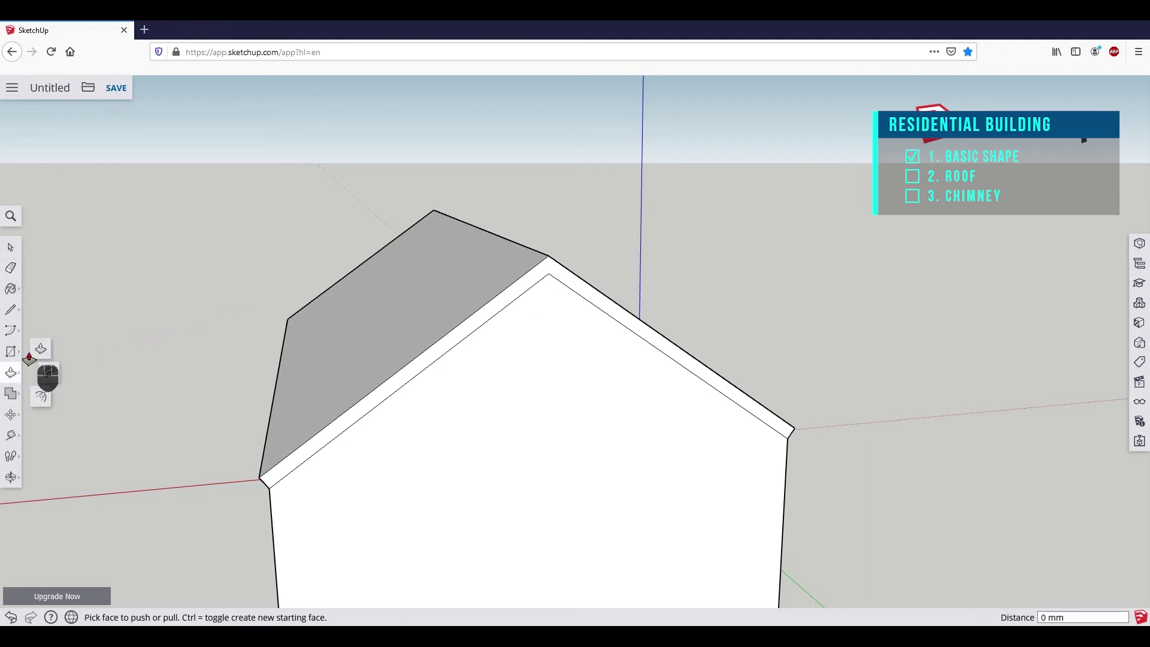
left_click(38, 351)
middle_click_drag(359, 405, 488, 334)
left_click(487, 334)
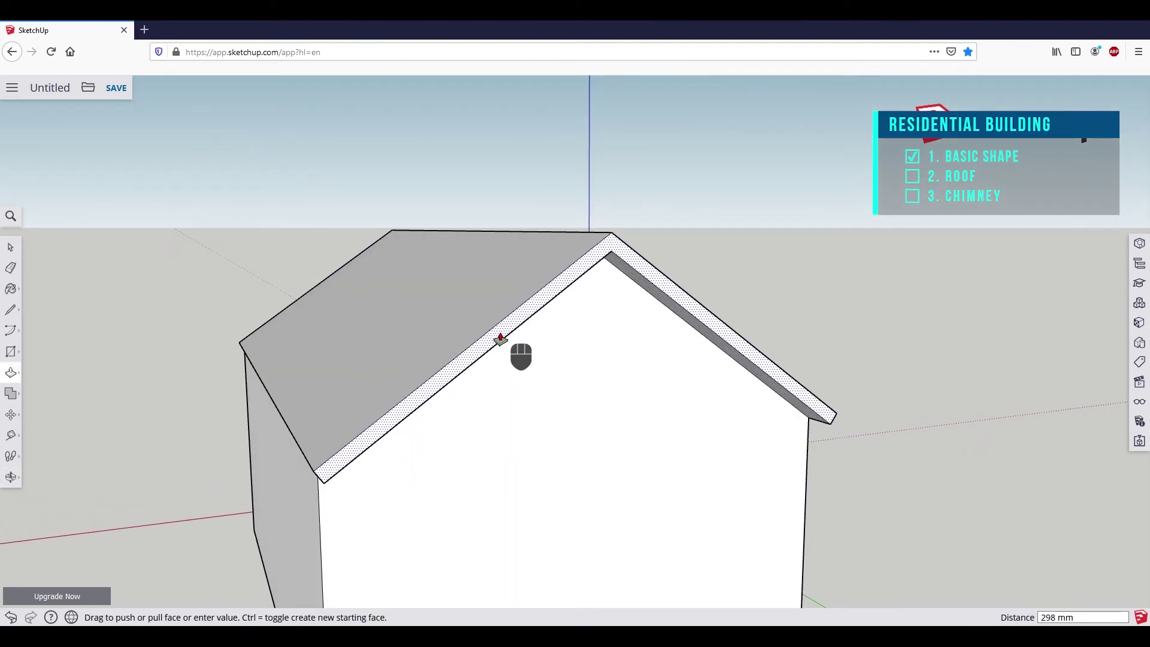
left_click(503, 341)
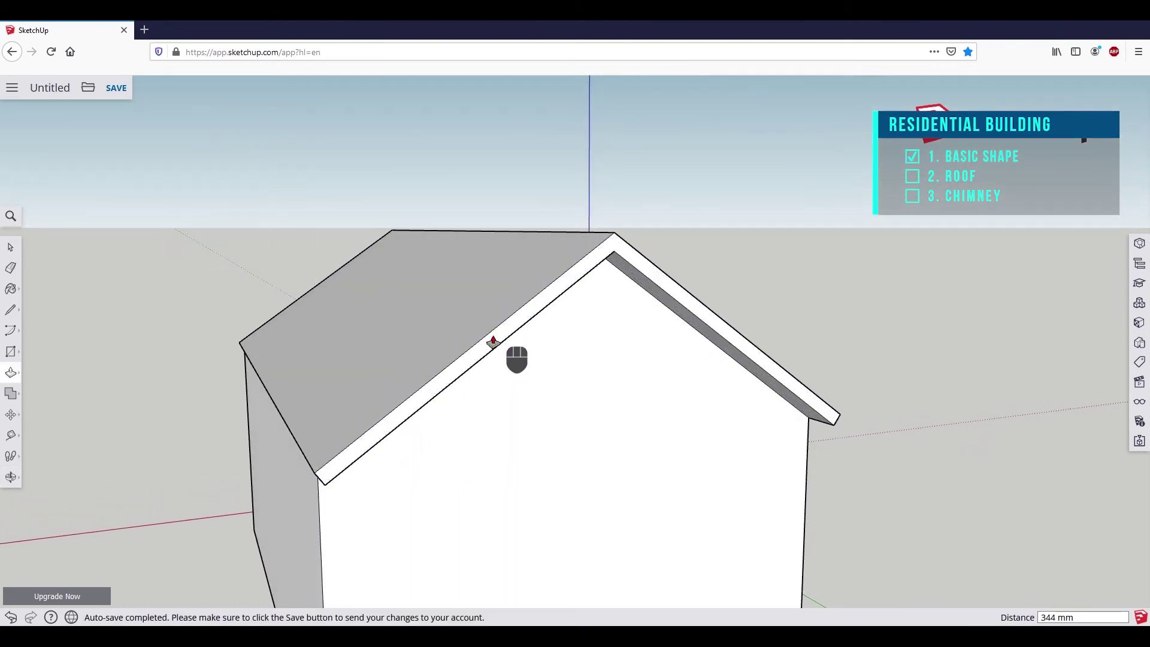
middle_click_drag(200, 312, 556, 317)
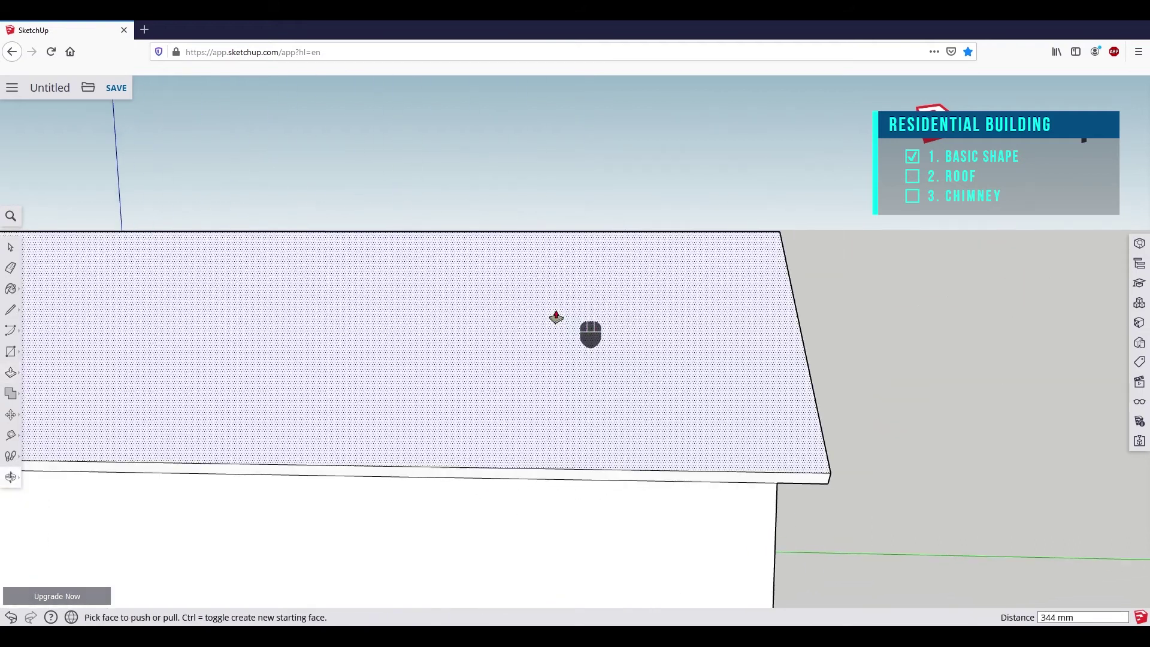
Push/Pull the roof's edge band outward by 344 mm at the front gable and the roof edges by about 318 mm along both eaves.
middle_click_drag(172, 321, 570, 318)
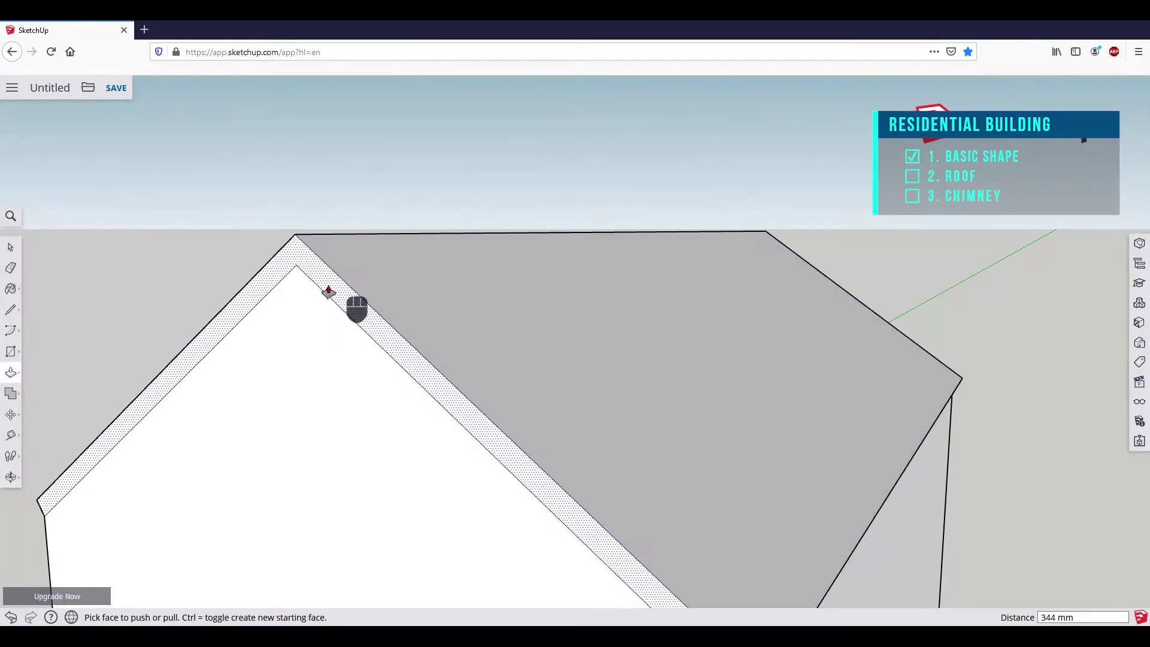
double_click(241, 311)
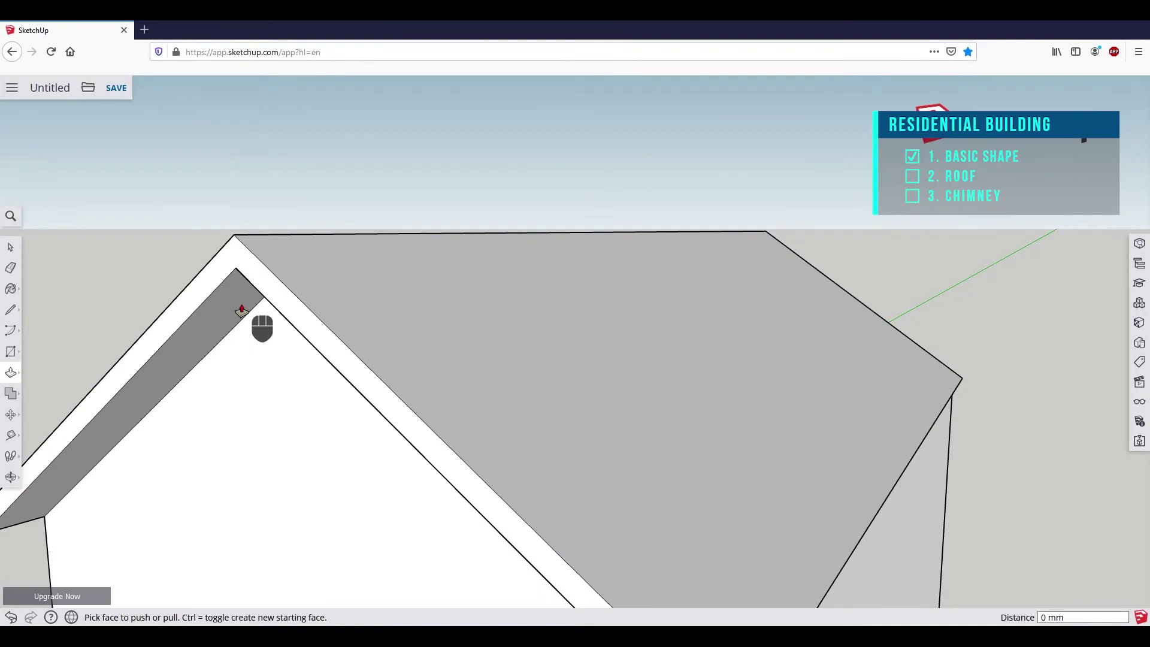
scroll(241, 311, "down", 5)
middle_click_drag(523, 428, 532, 342)
left_click(497, 358)
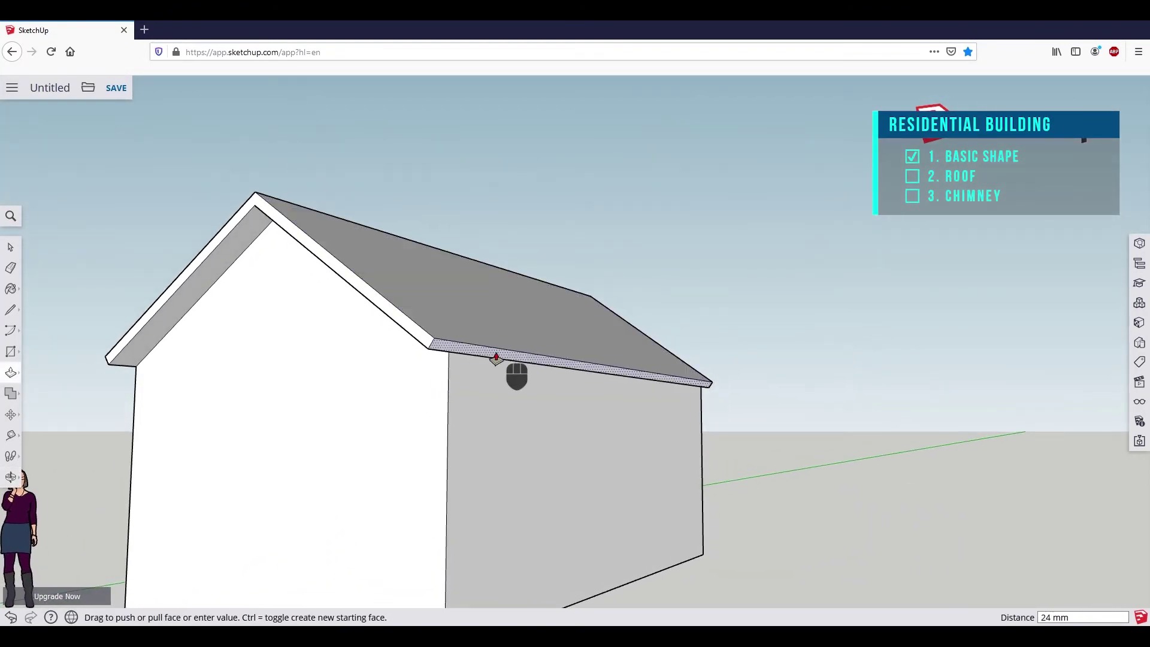
left_click(514, 377)
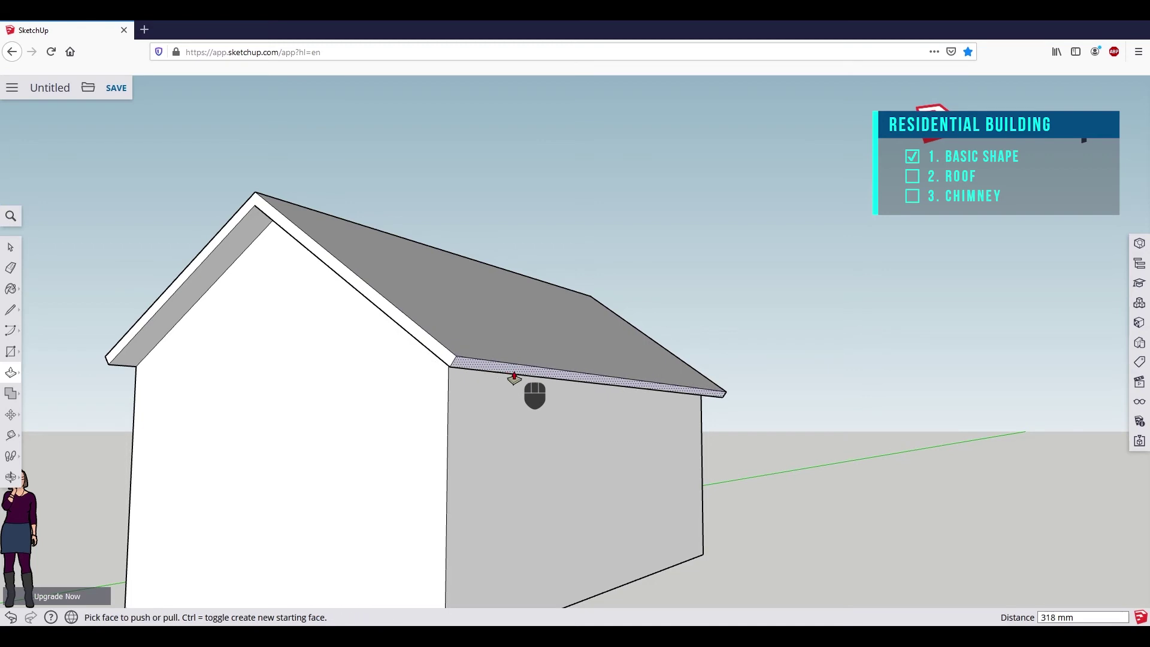
middle_click_drag(92, 367, 404, 344)
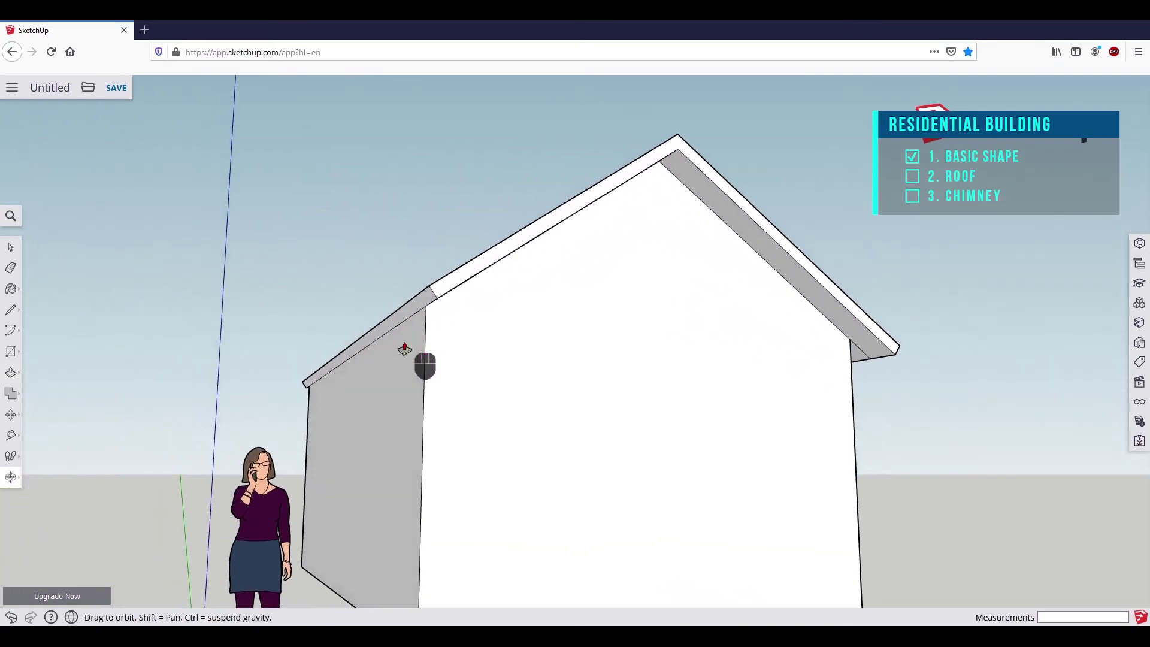
double_click(408, 318)
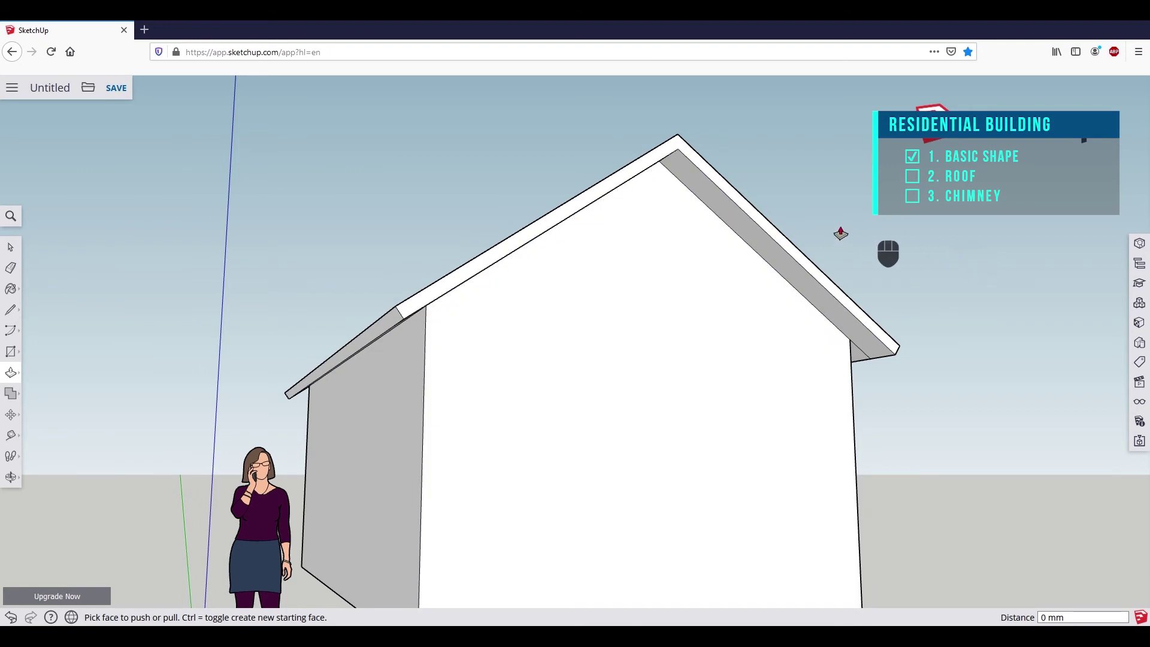
Erase the leftover diagonal lines on the underside of the roof overhang at the front gable's eave corners.
left_click(11, 269)
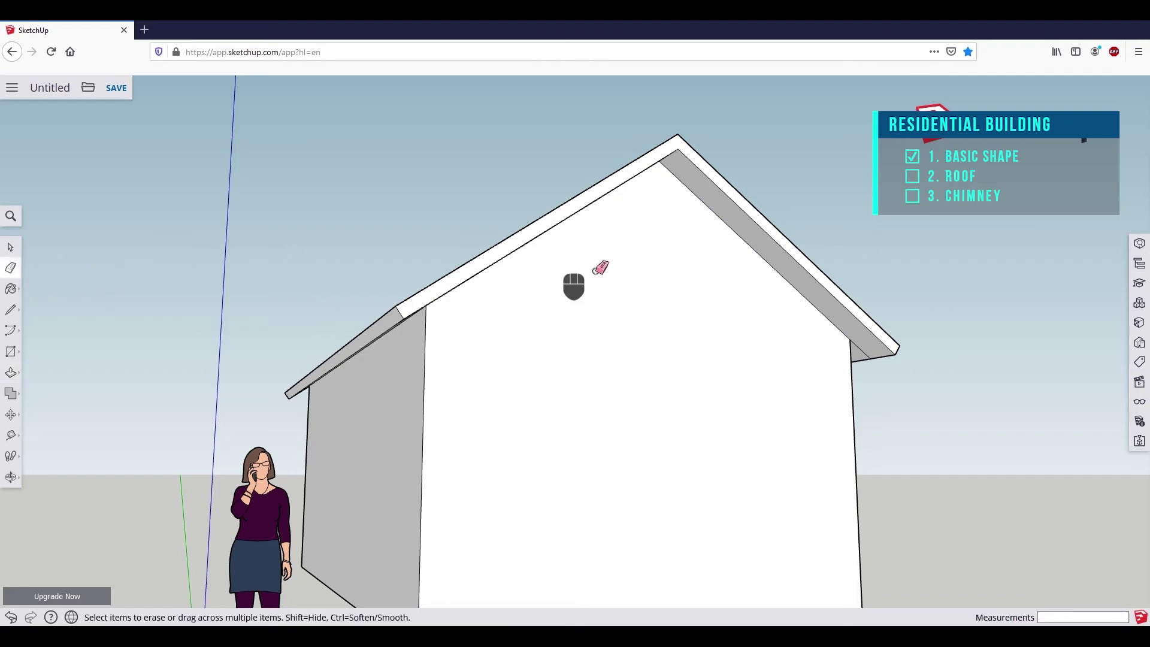
scroll(891, 354, "up", 4)
left_click_drag(849, 354, 849, 345)
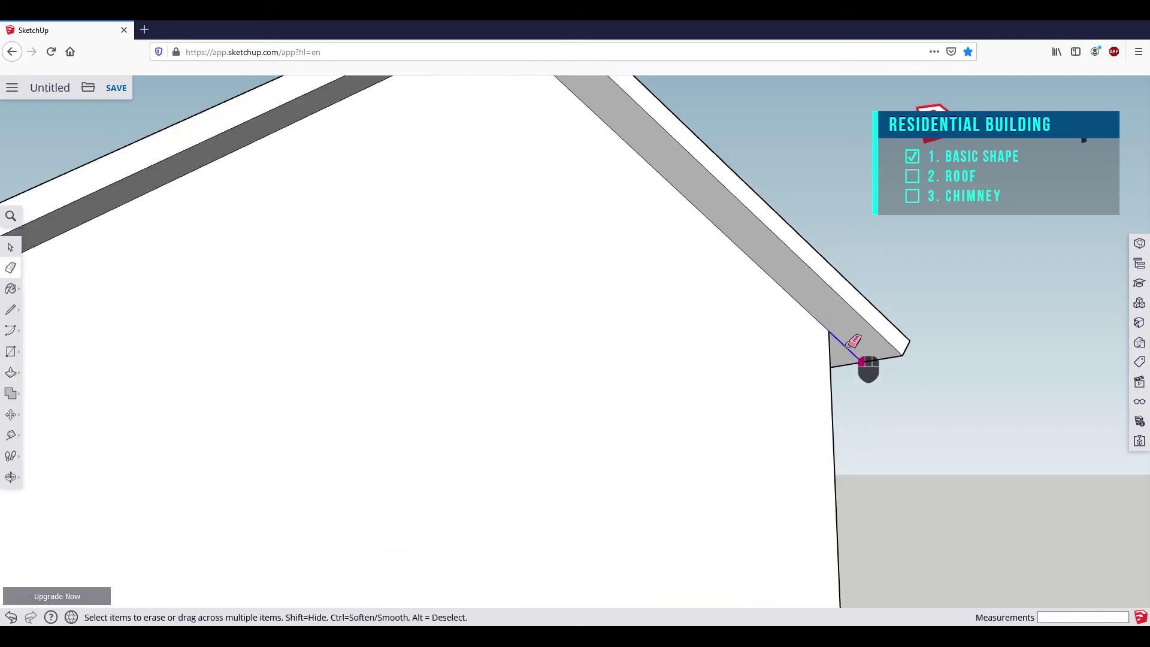
scroll(849, 341, "down", 4)
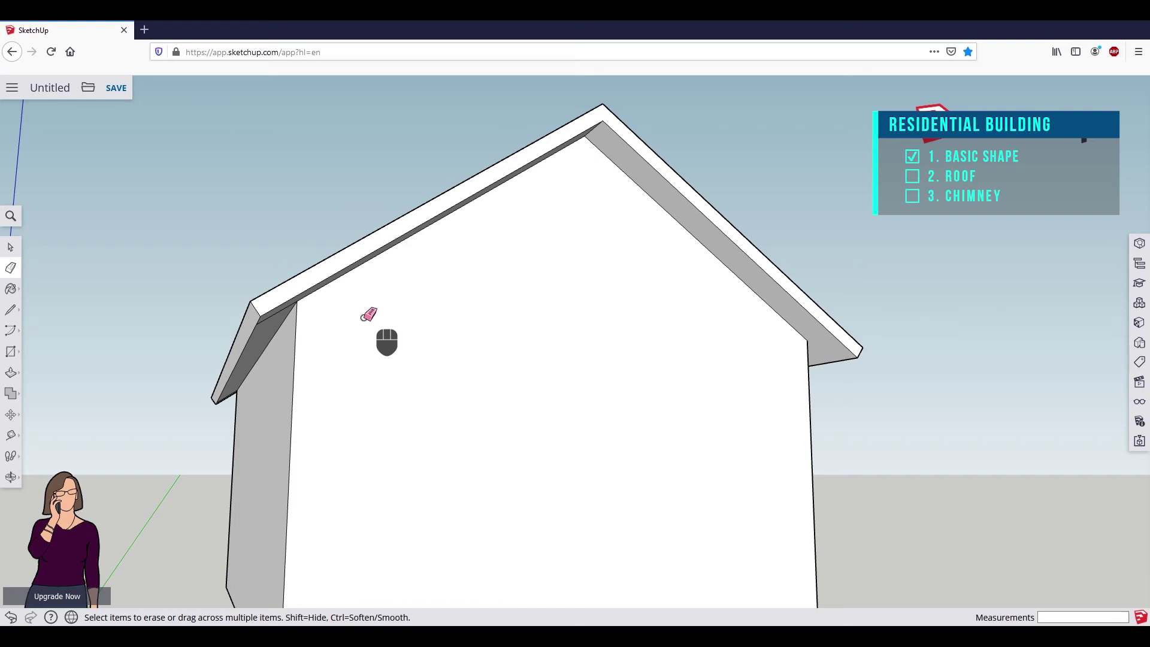
middle_click_drag(330, 310, 193, 303)
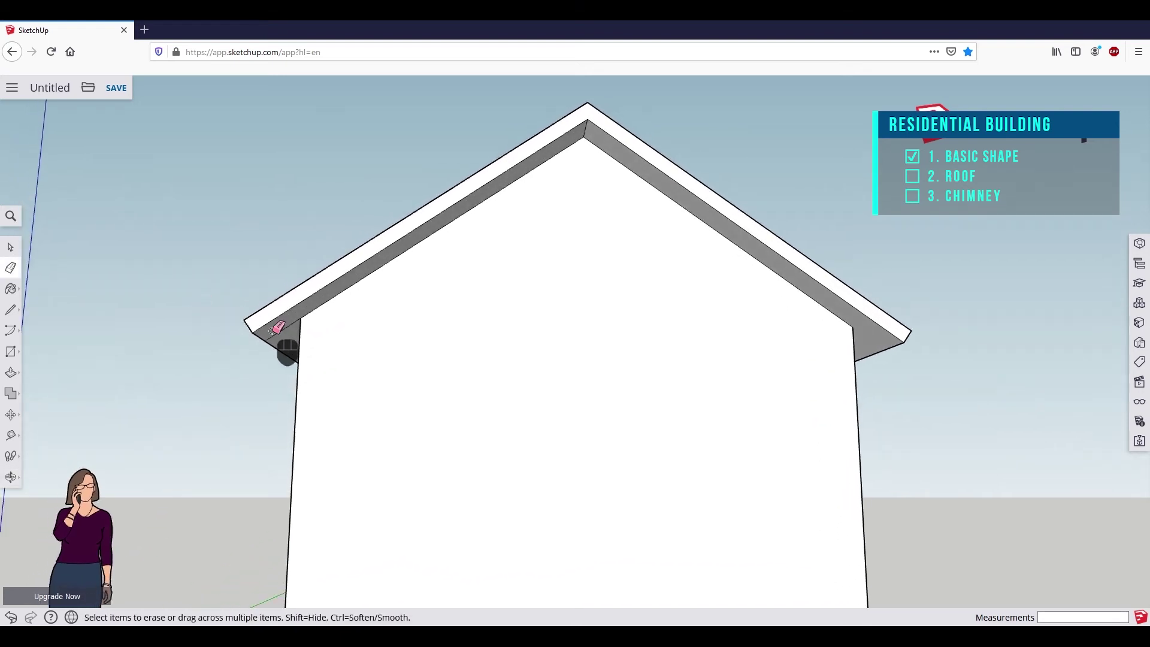
Erase the leftover diagonal lines under the roof overhang at both eave corners of the back gable.
middle_click_drag(952, 260, 682, 405)
mouse_move(1025, 257)
middle_mouse_down()
mouse_move(653, 298)
mouse_move(378, 275)
mouse_move(621, 344)
mouse_move(376, 258)
mouse_move(294, 353)
middle_mouse_up()
key("e")
left_click(266, 347)
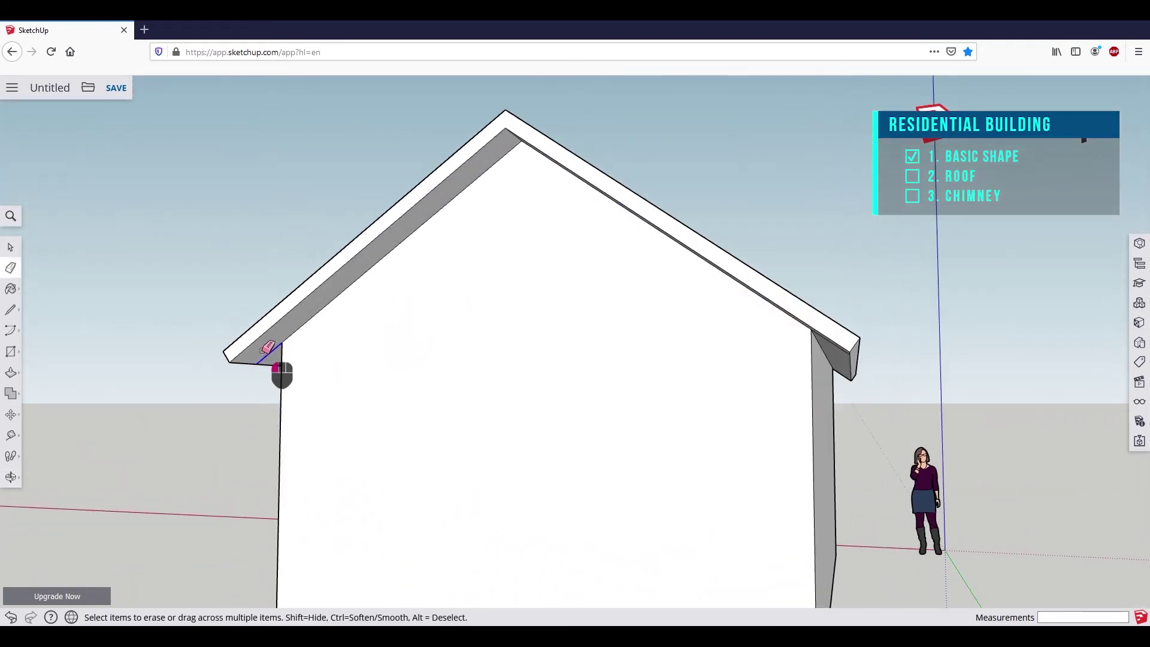
middle_click_drag(795, 362, 925, 321)
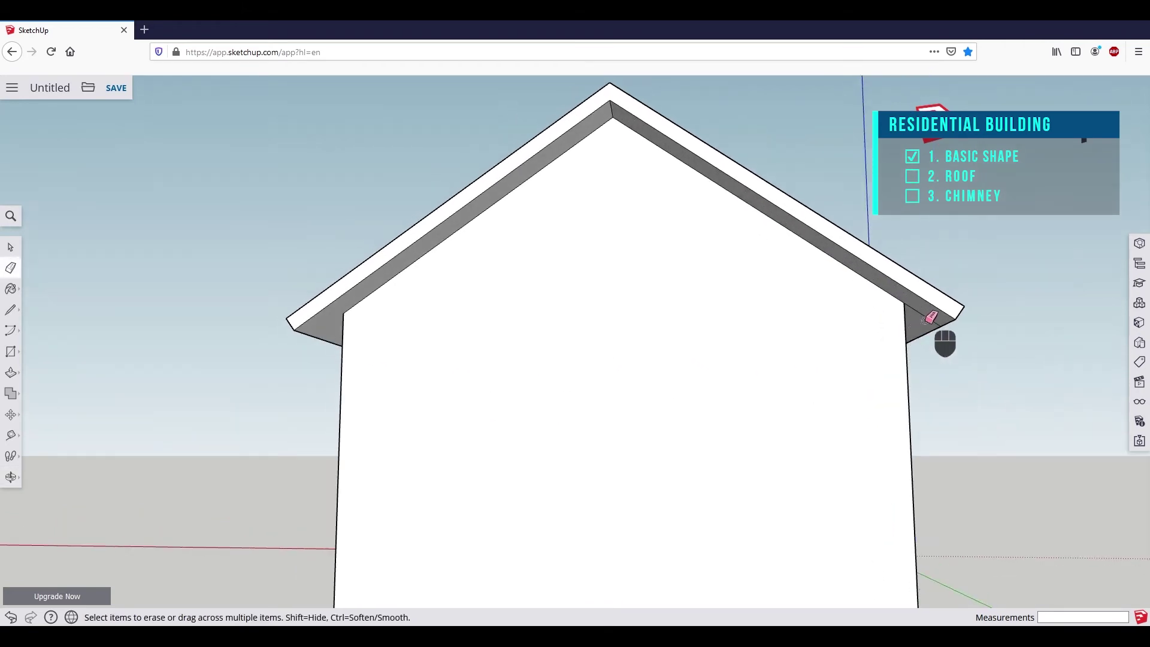
Draw a square of about 505 by 505 mm on the roof slope near one gable end as the chimney's base.
middle_click_drag(294, 195, 680, 321)
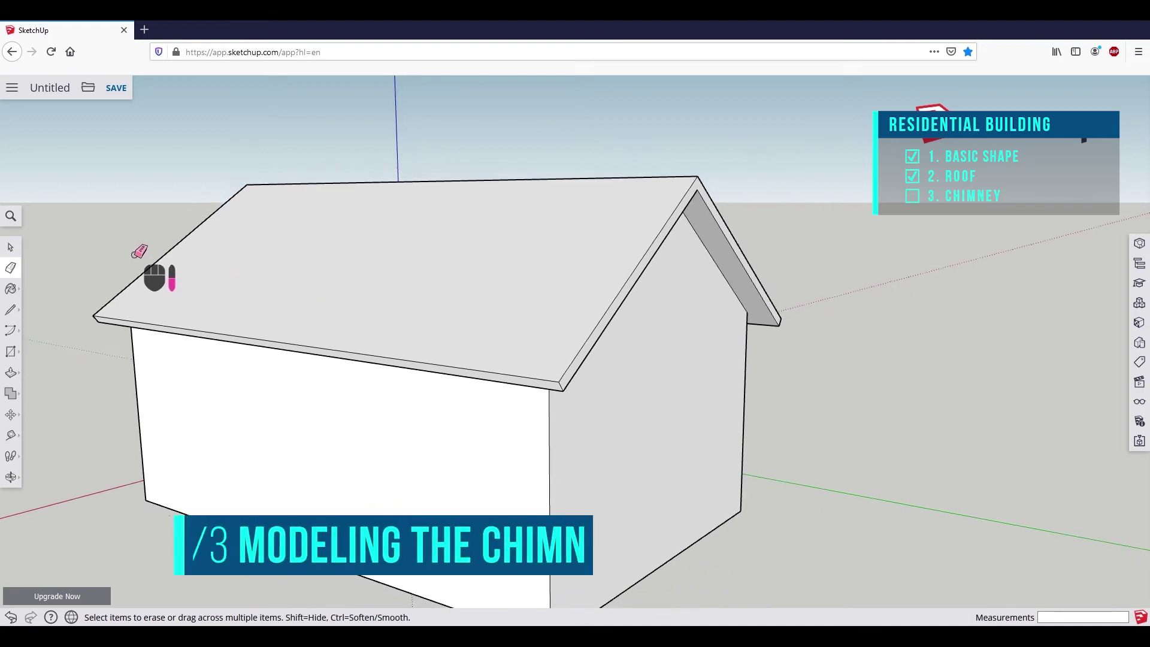
middle_click_drag(154, 269, 344, 280)
middle_click_drag(218, 270, 629, 300)
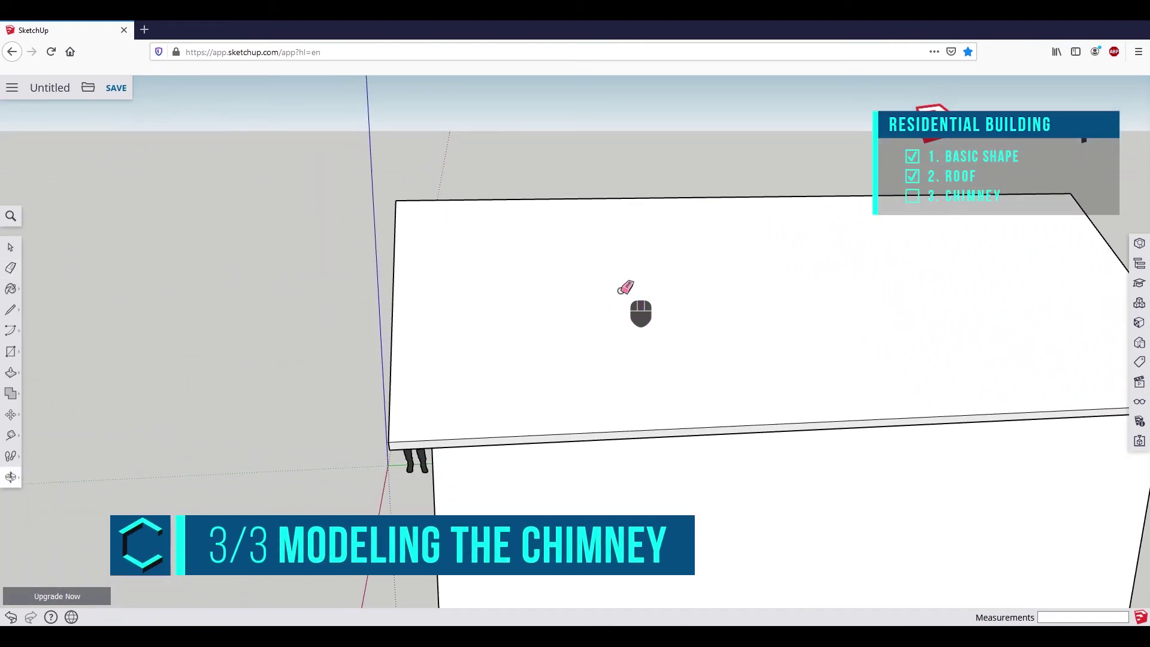
middle_click_drag(555, 289, 624, 297)
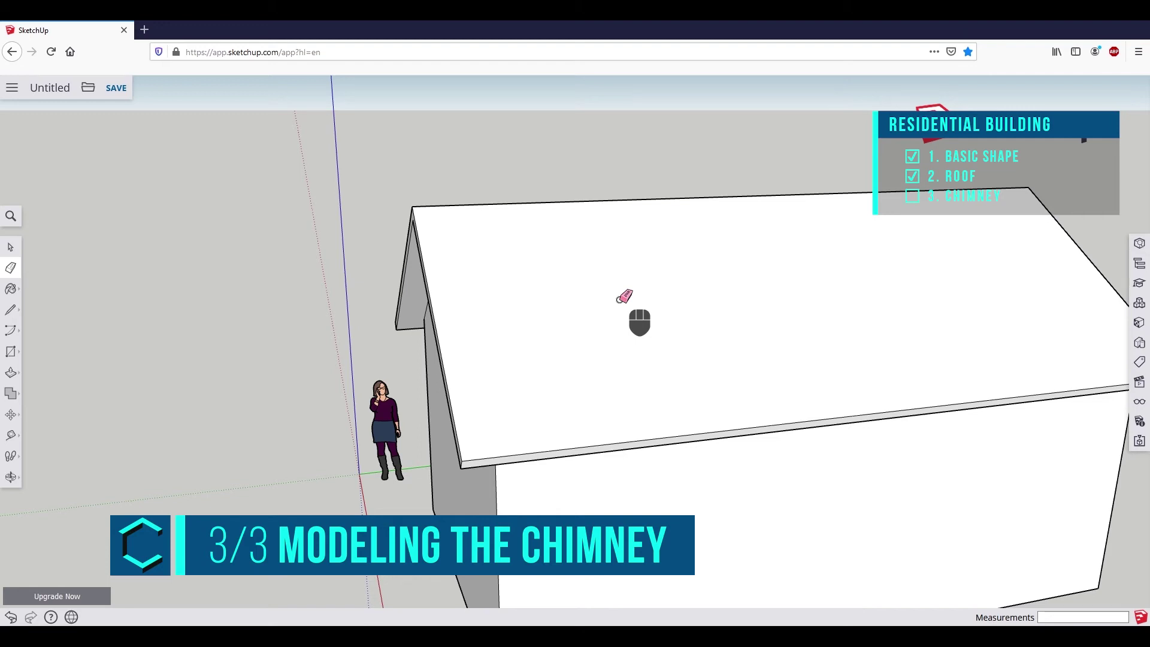
left_click(14, 351)
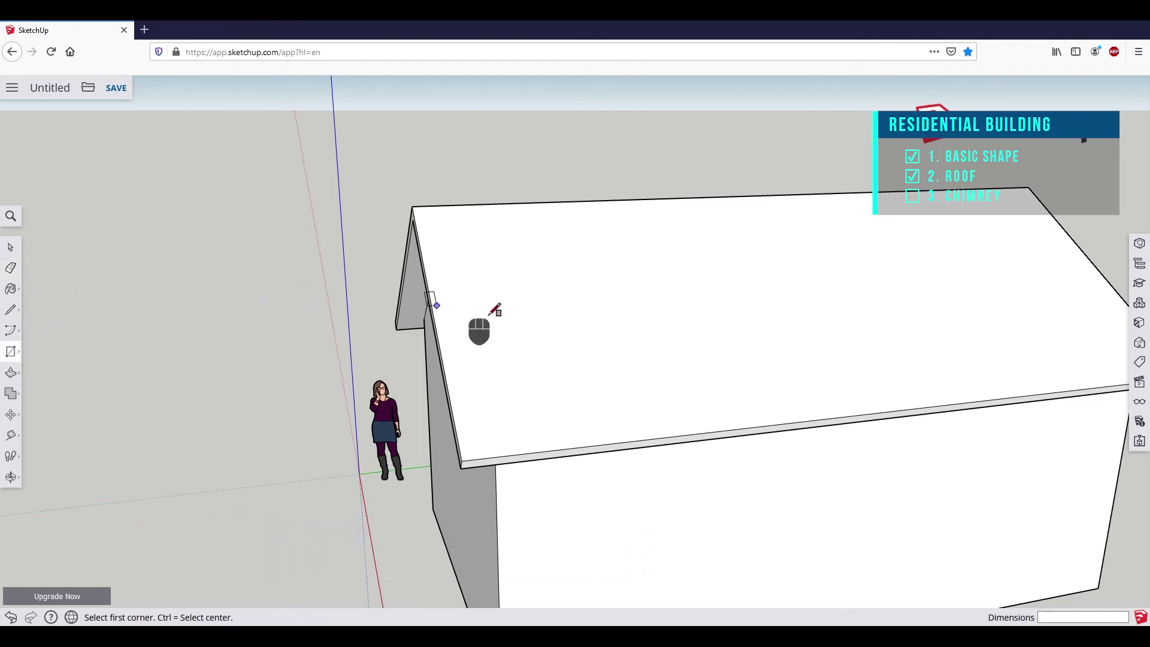
left_click(508, 402)
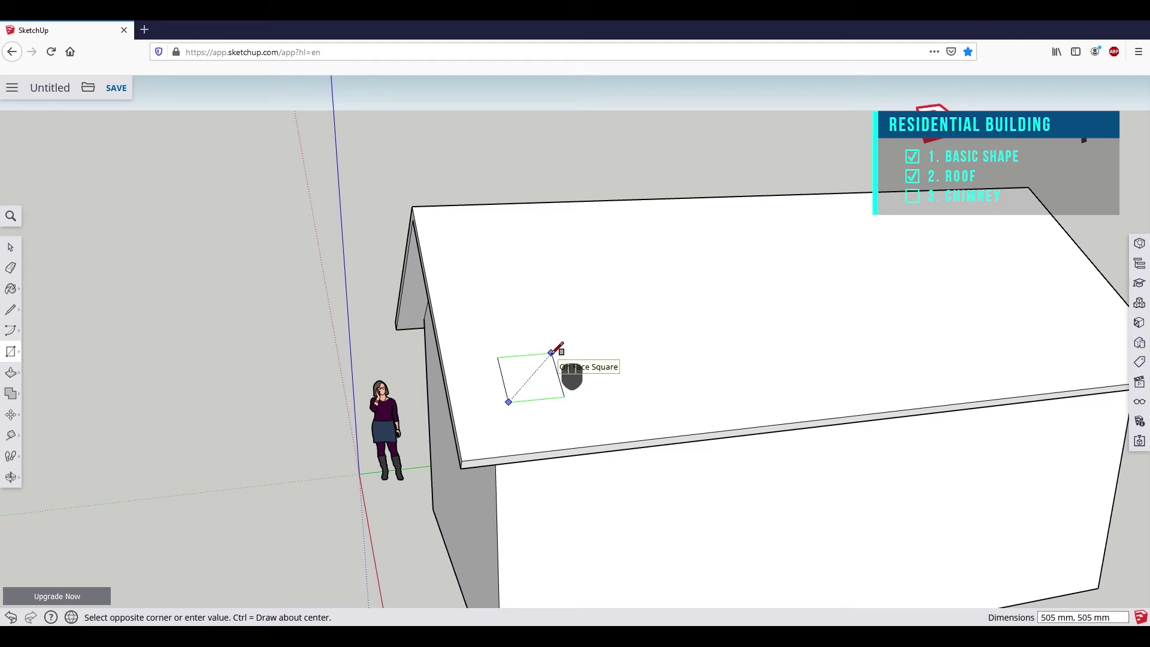
left_click(551, 353)
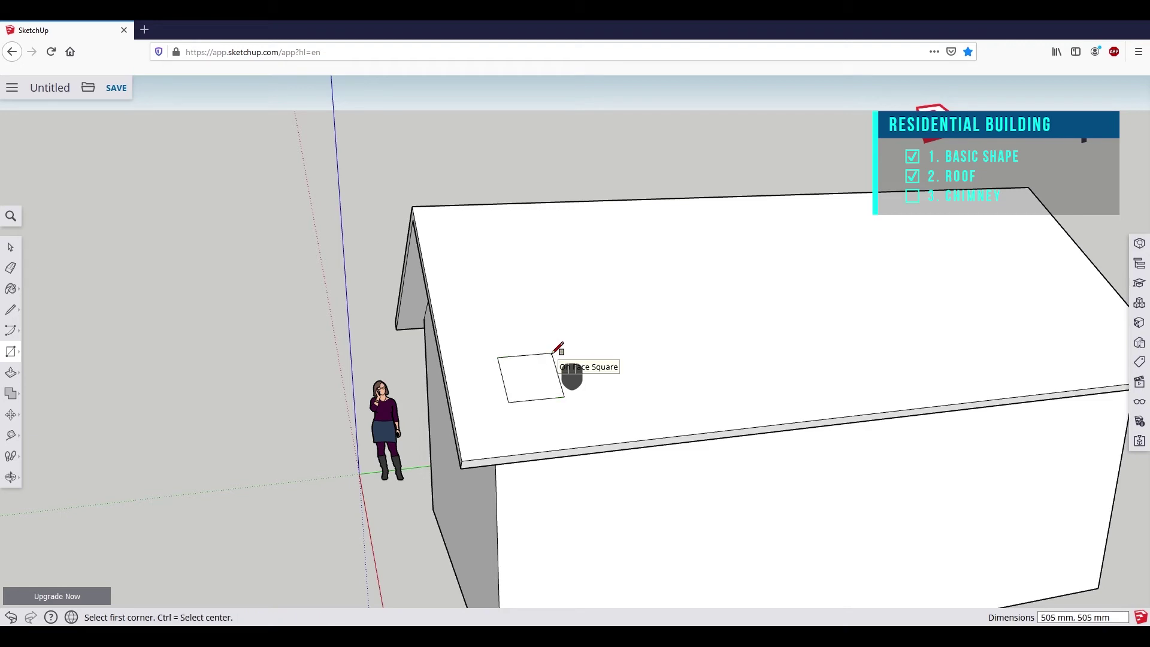
Push/Pull the square outward, perpendicular to the roof slope, to form a chimney block.
left_click(10, 374)
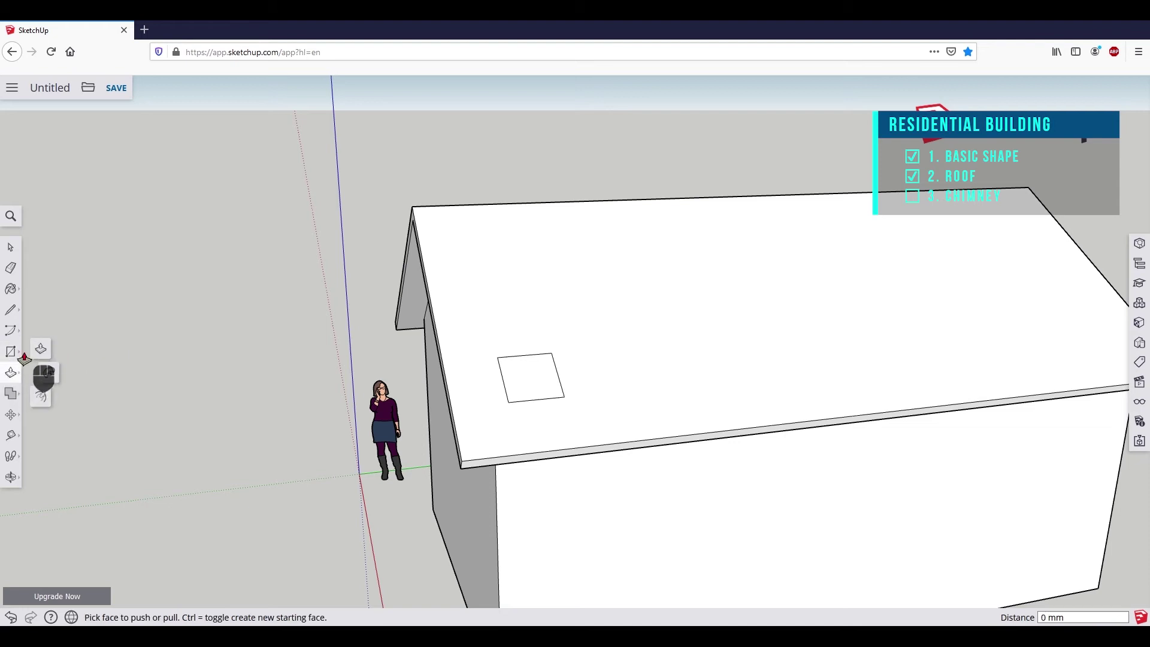
left_click_drag(510, 390, 547, 329)
middle_click_drag(529, 341, 732, 329)
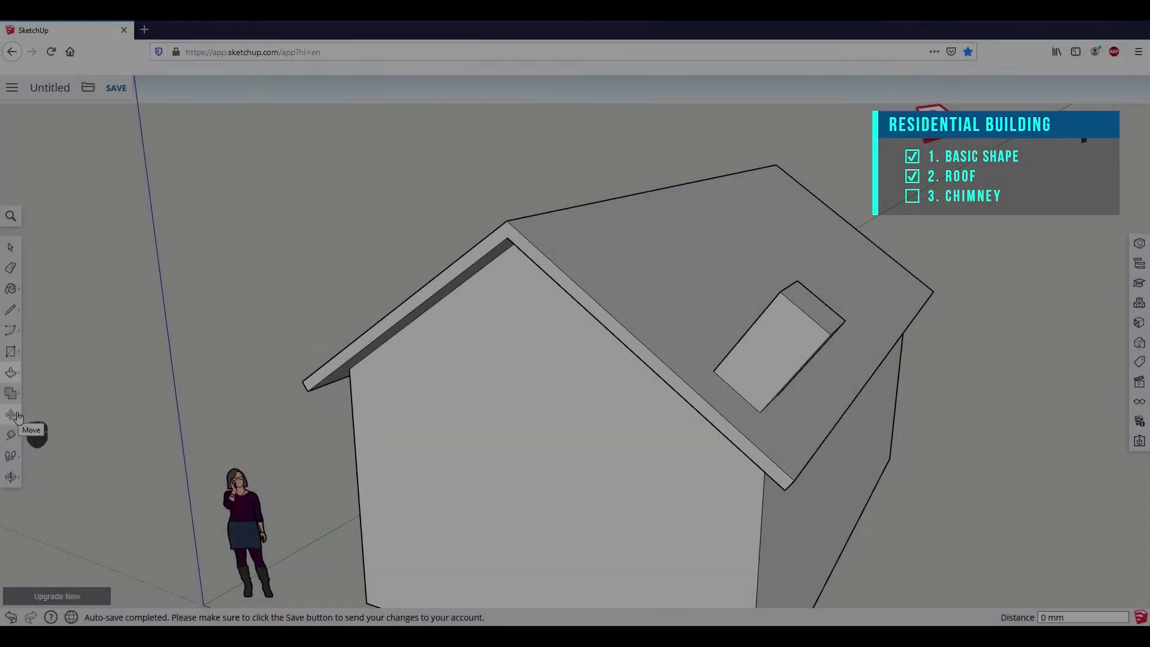
Move the chimney block's upper and lower top edges by about 513 mm each, aligning them vertically above the corresponding base edges.
left_click(12, 415)
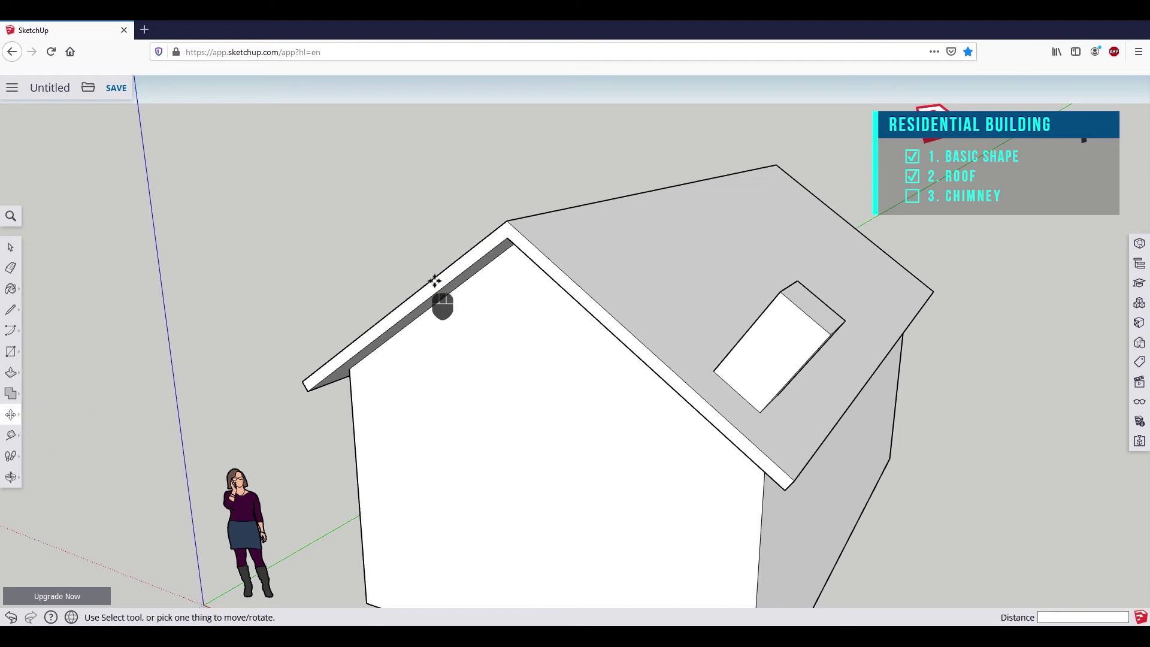
left_click(789, 290)
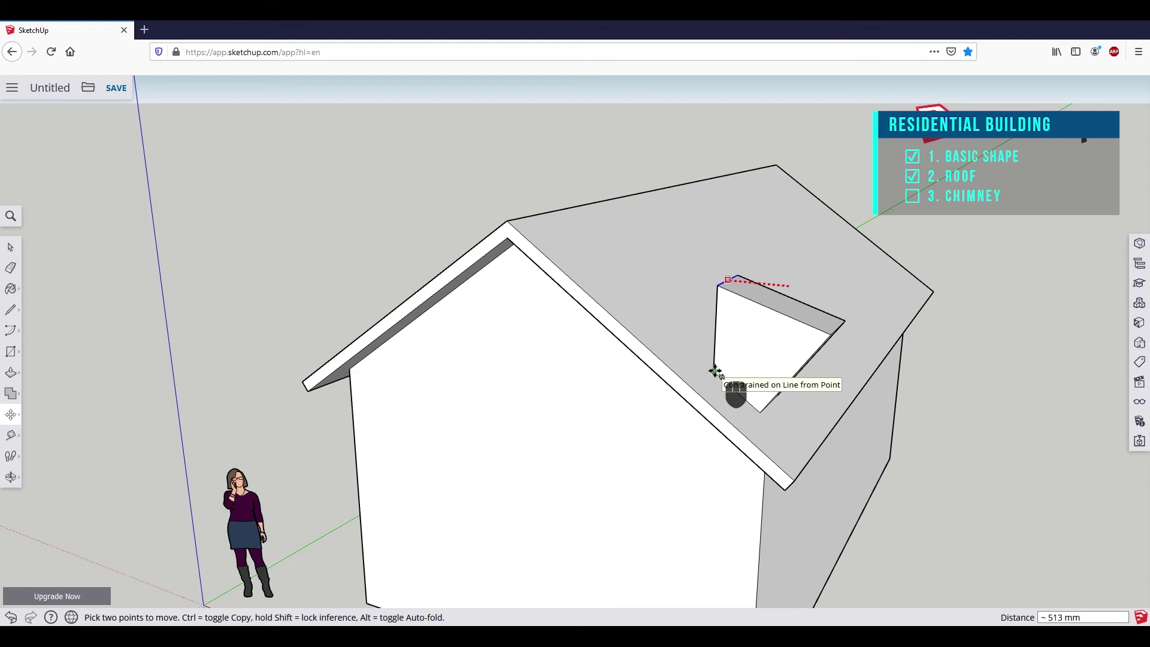
left_click(715, 371)
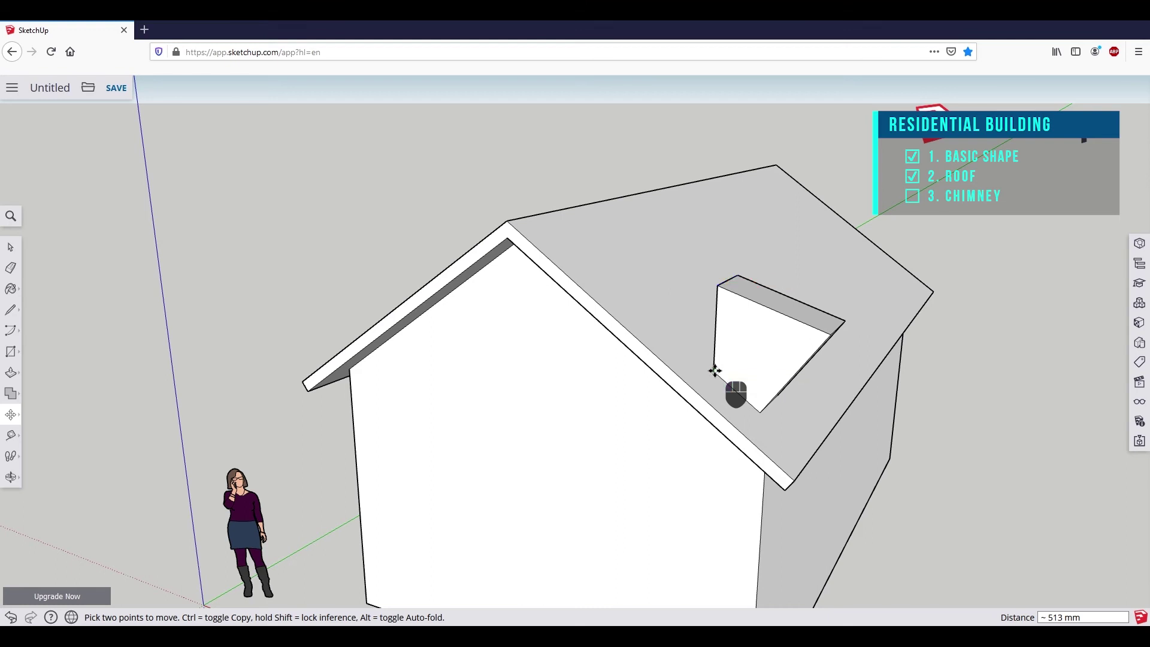
left_click(836, 326)
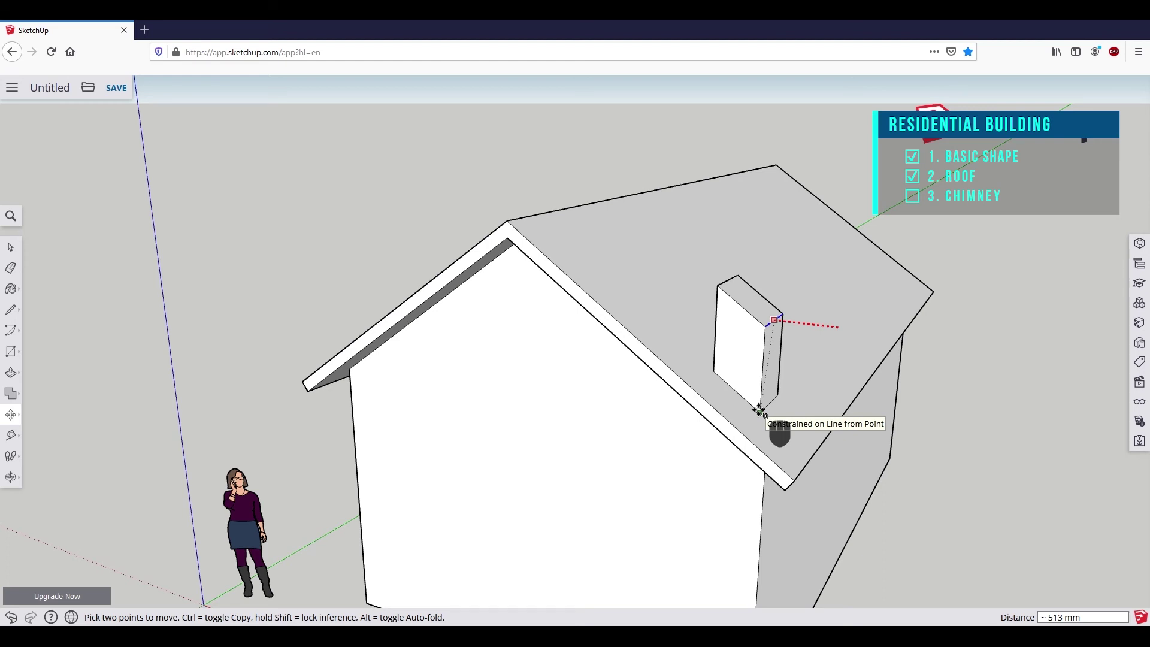
left_click(759, 411)
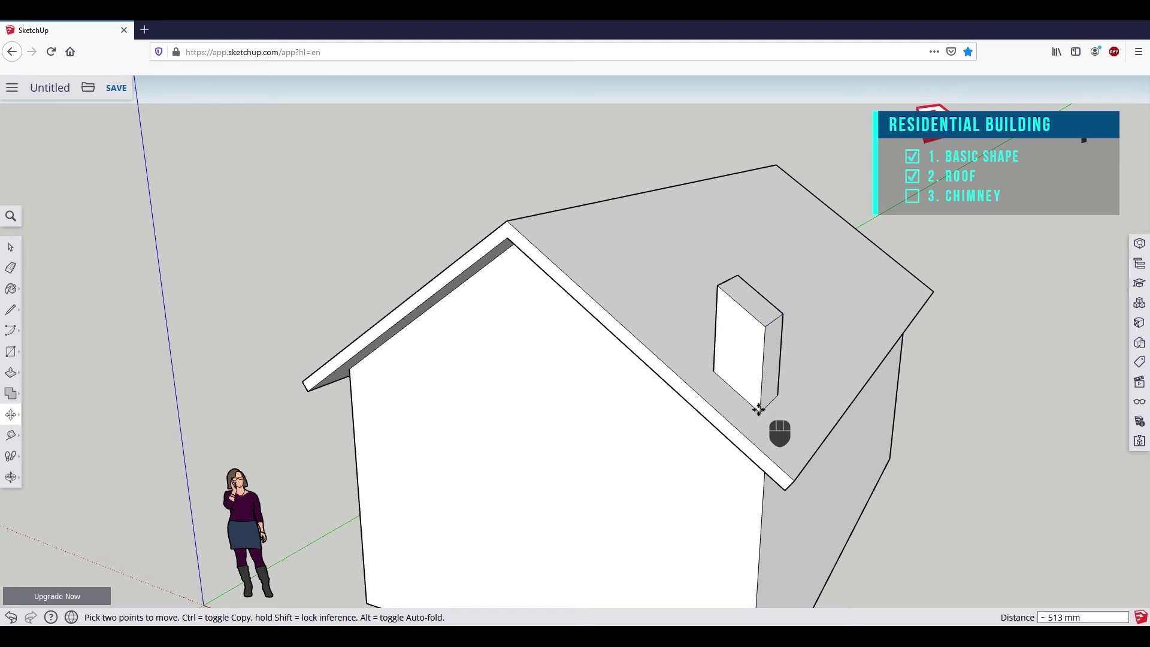
Move the chimney's lower top edge vertically by about 292 mm to the height of the opposite edge, levelling its top.
left_click(775, 324)
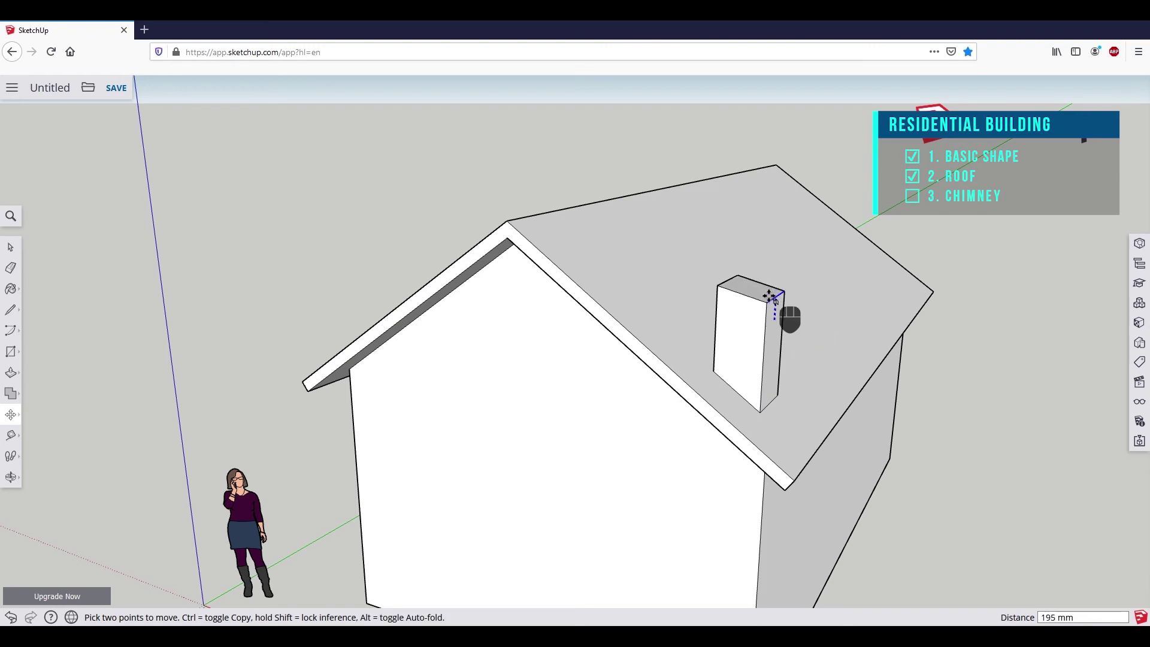
left_click(717, 287)
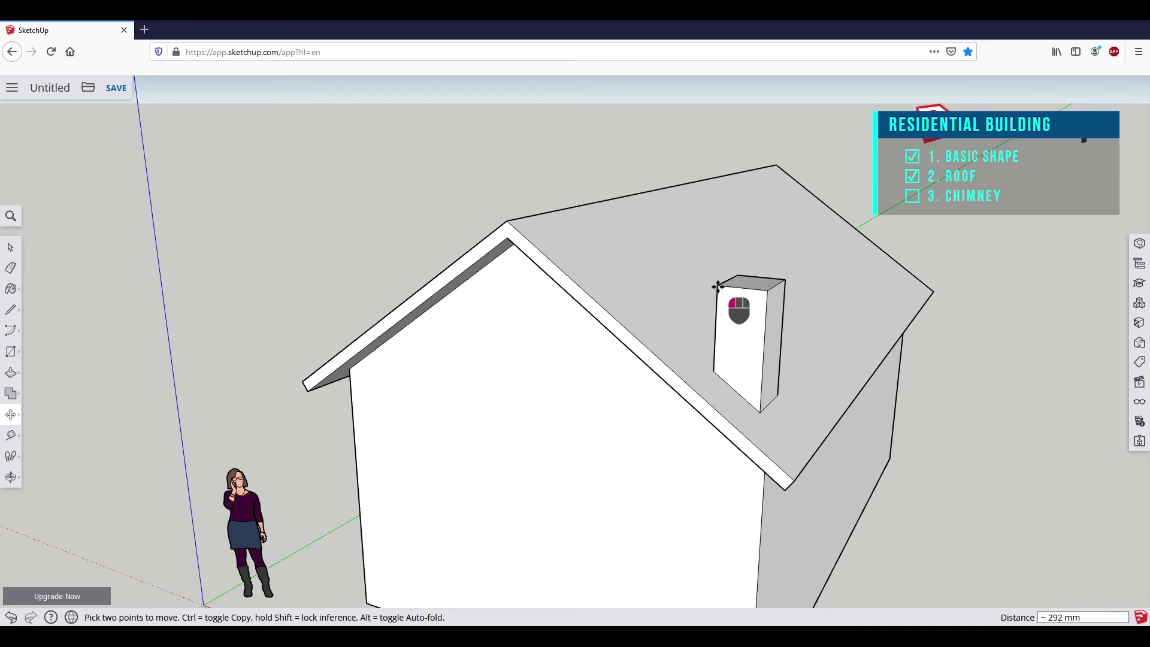
mouse_move(966, 470)
middle_mouse_down()
mouse_move(1037, 429)
mouse_move(1048, 393)
mouse_move(937, 433)
middle_mouse_up()
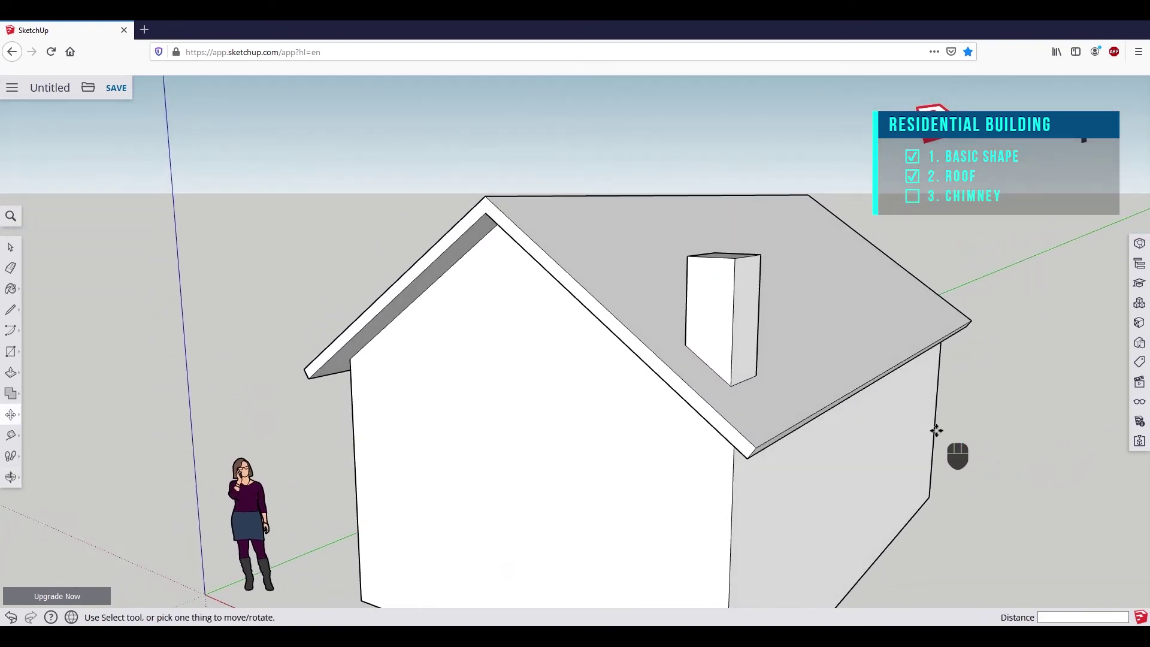
Undo the three edge moves and the chimney's Push/Pull, going back to the flat square on the roof.
left_click(10, 618)
left_click(10, 618)
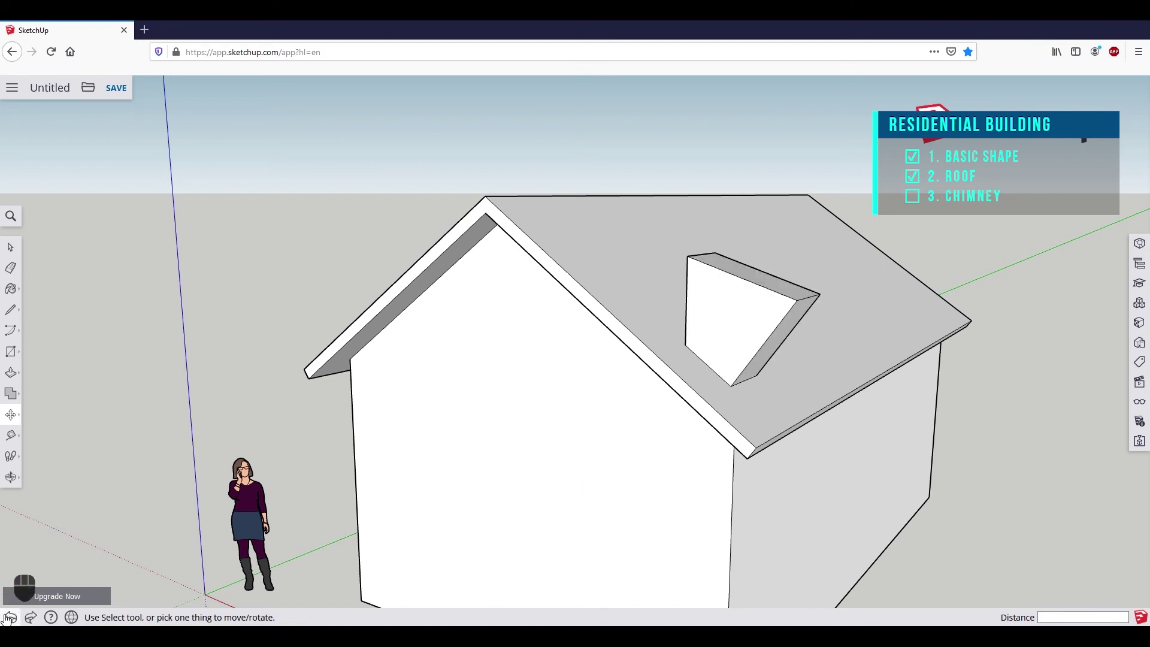
left_click(10, 618)
left_click(9, 617)
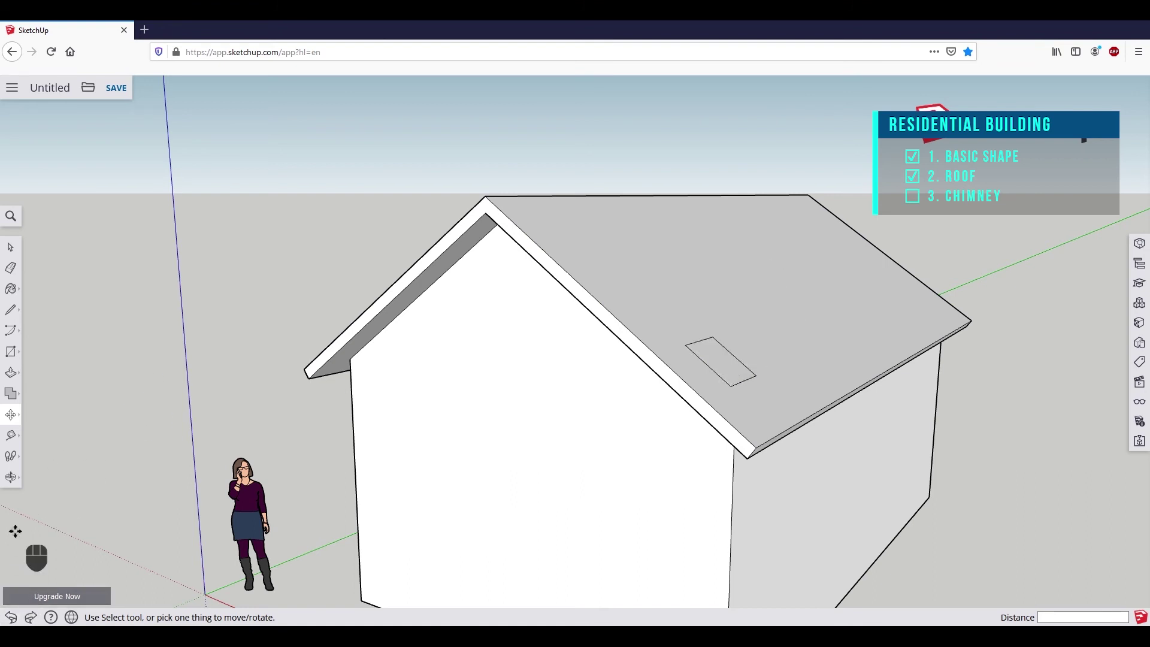
Draw a vertical line about 293 mm tall from the square's lower front corner and join its top horizontally to the upper front corner.
left_click(9, 309)
left_click(33, 299)
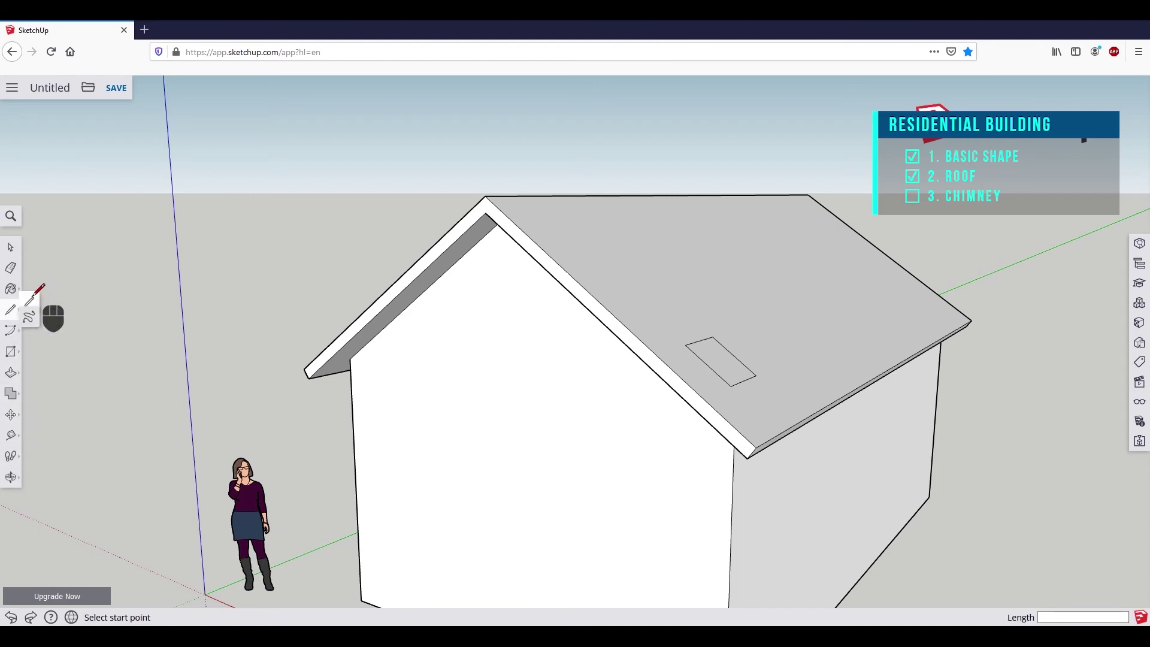
left_click(731, 386)
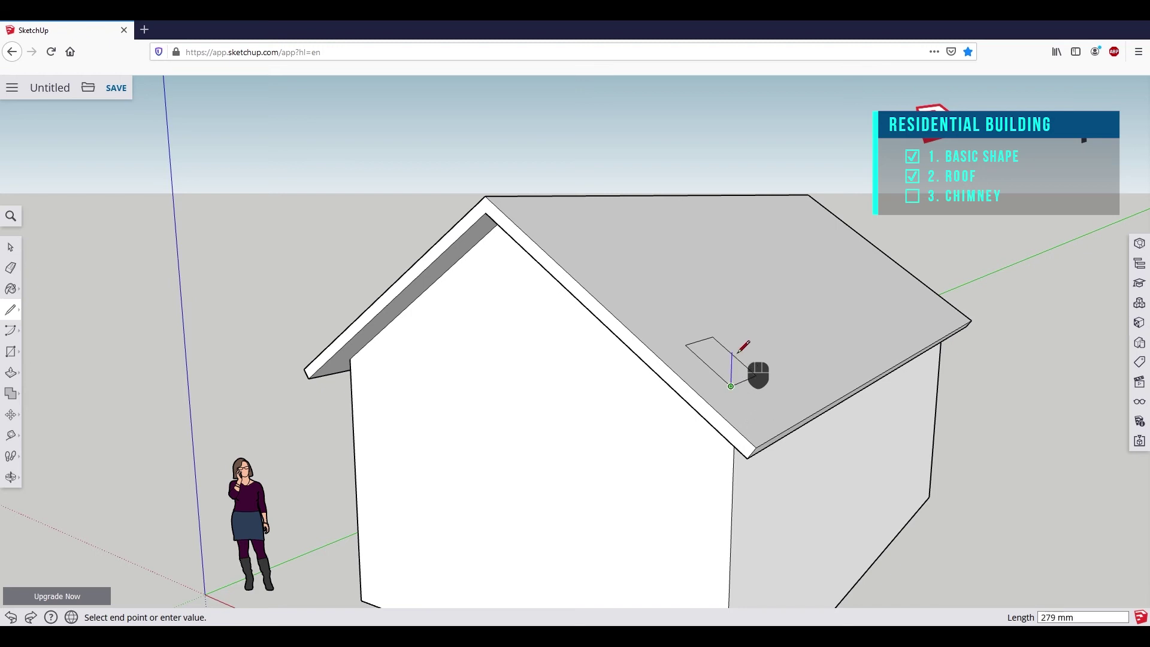
key("shift")
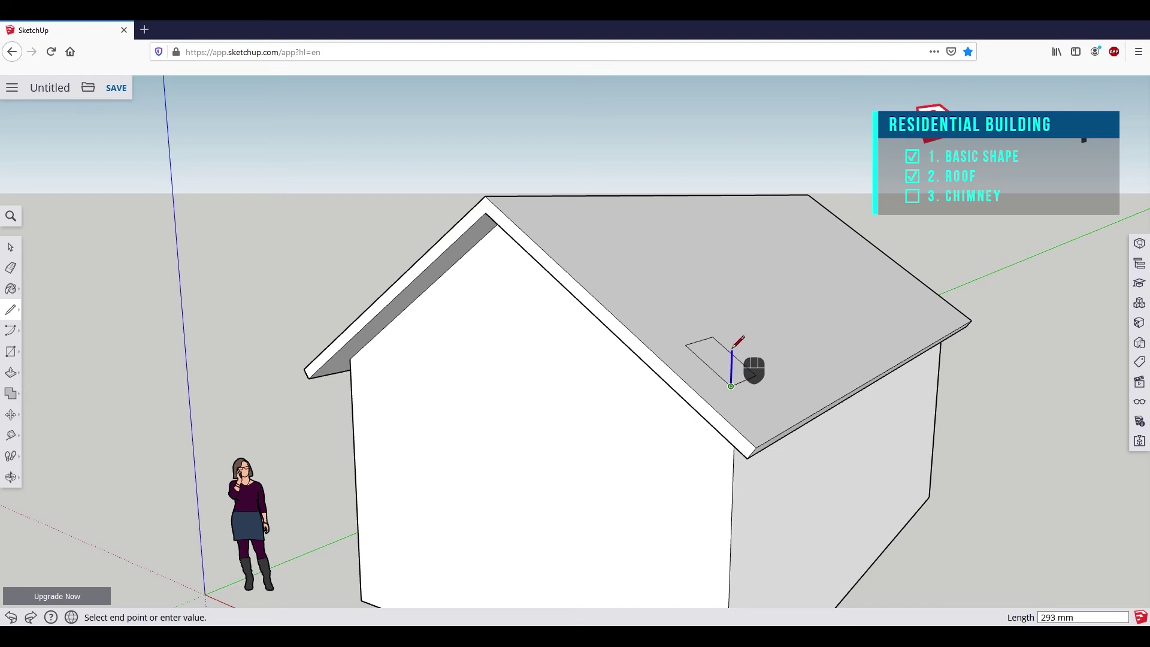
left_click(686, 345)
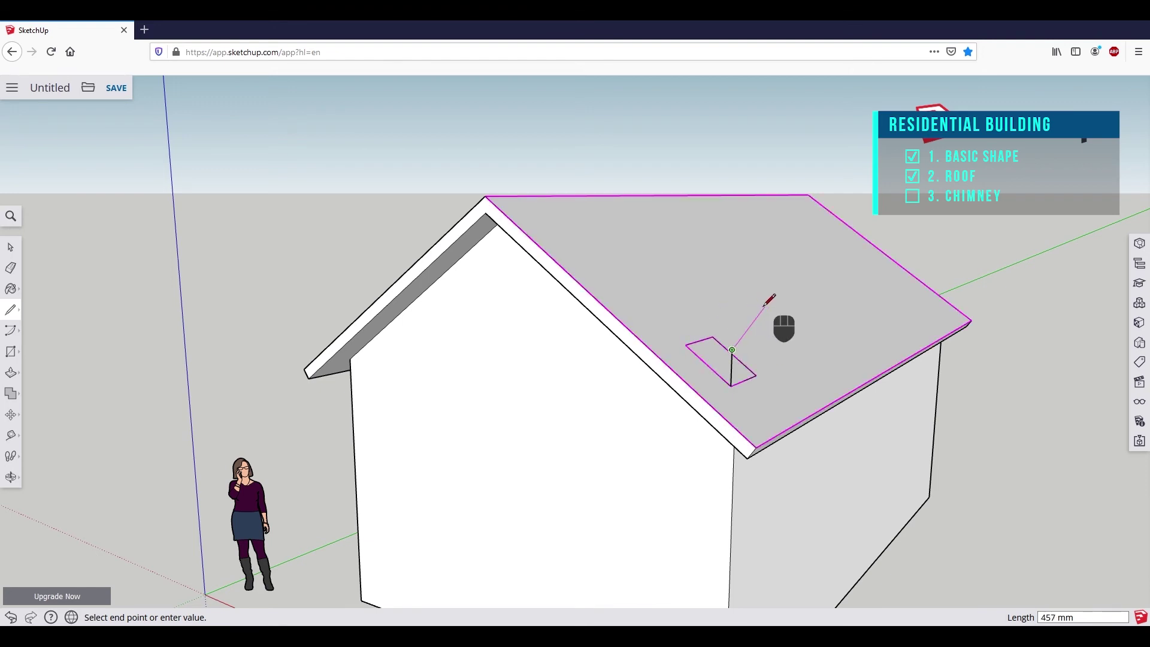
left_click(687, 344)
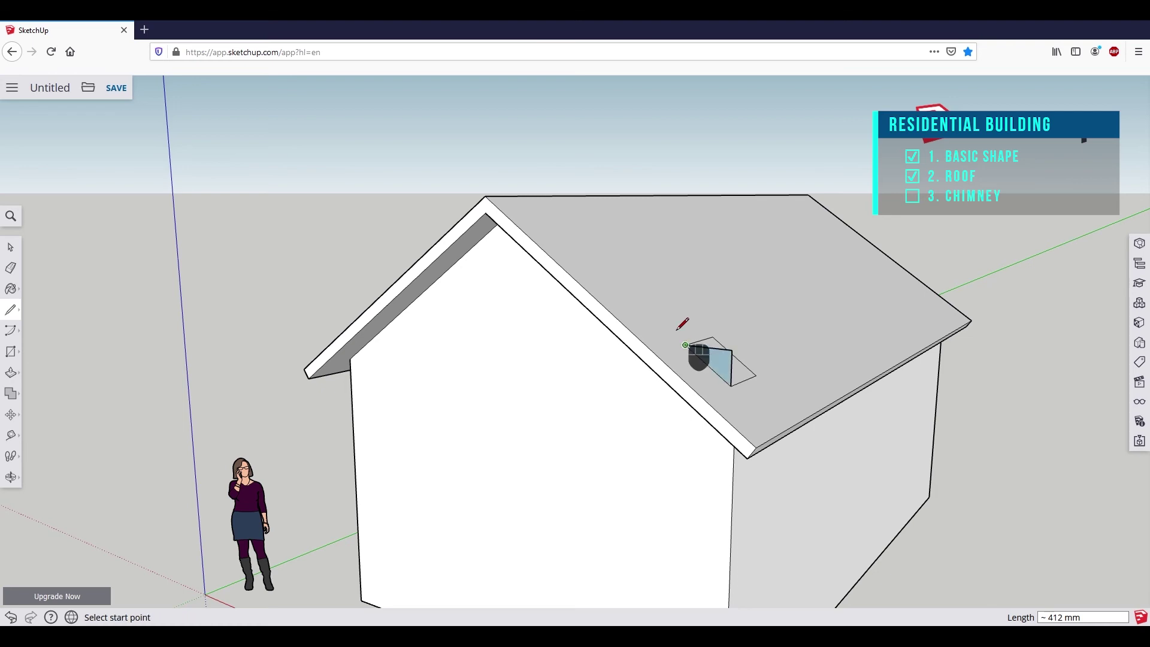
Push/Pull the triangular face about 505 mm across the square, and raise the resulting top face about 723 mm into a chimney.
left_click(10, 374)
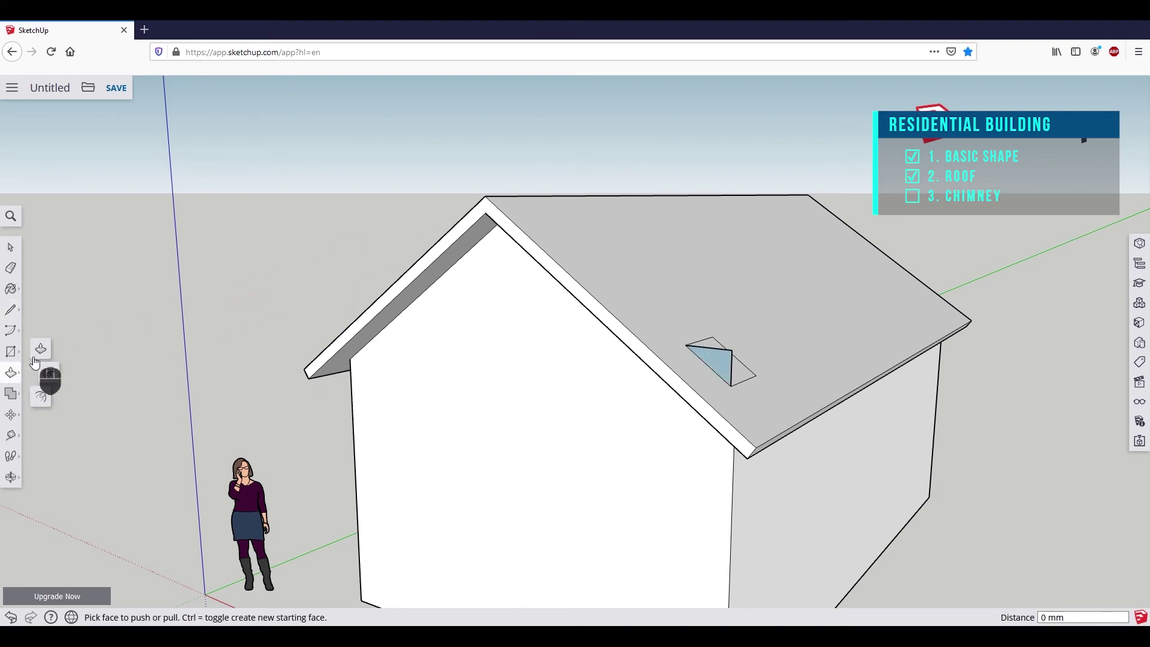
middle_click_drag(674, 264, 755, 323)
left_click_drag(620, 394, 668, 407)
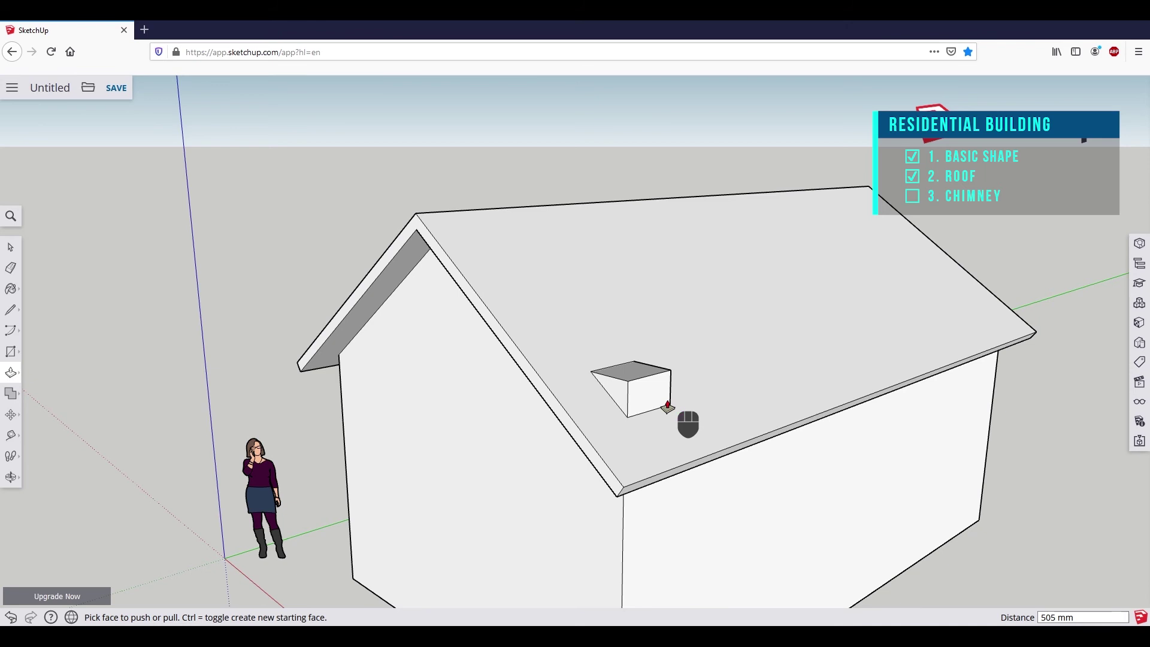
left_click_drag(634, 373, 627, 284)
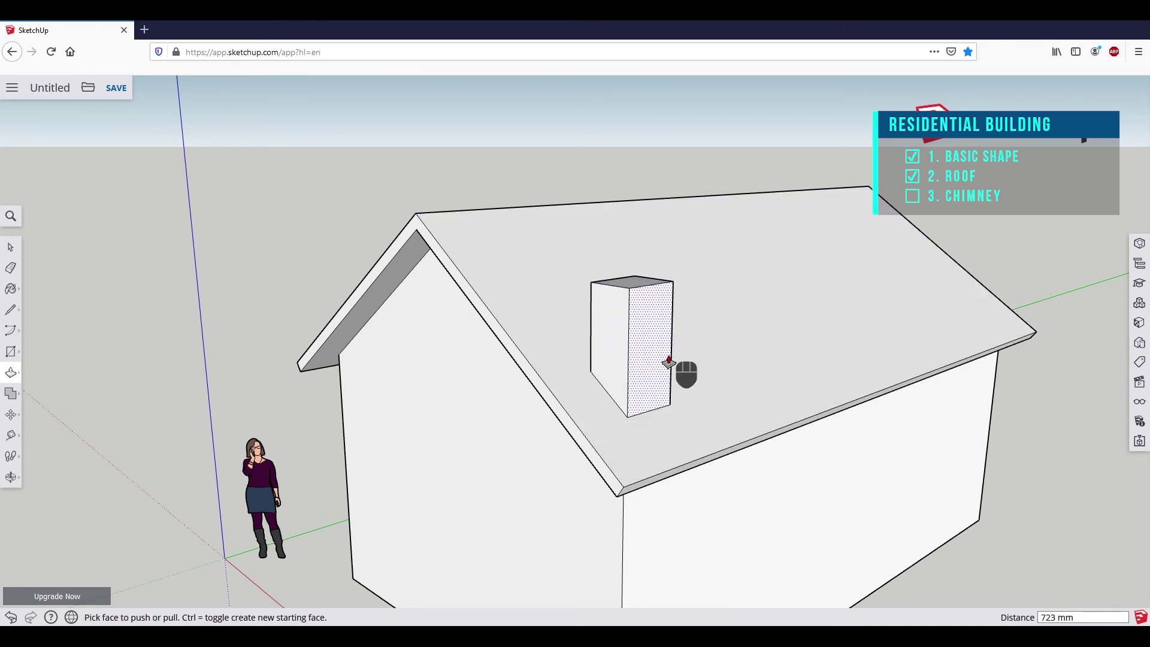
middle_click_drag(675, 405, 723, 399)
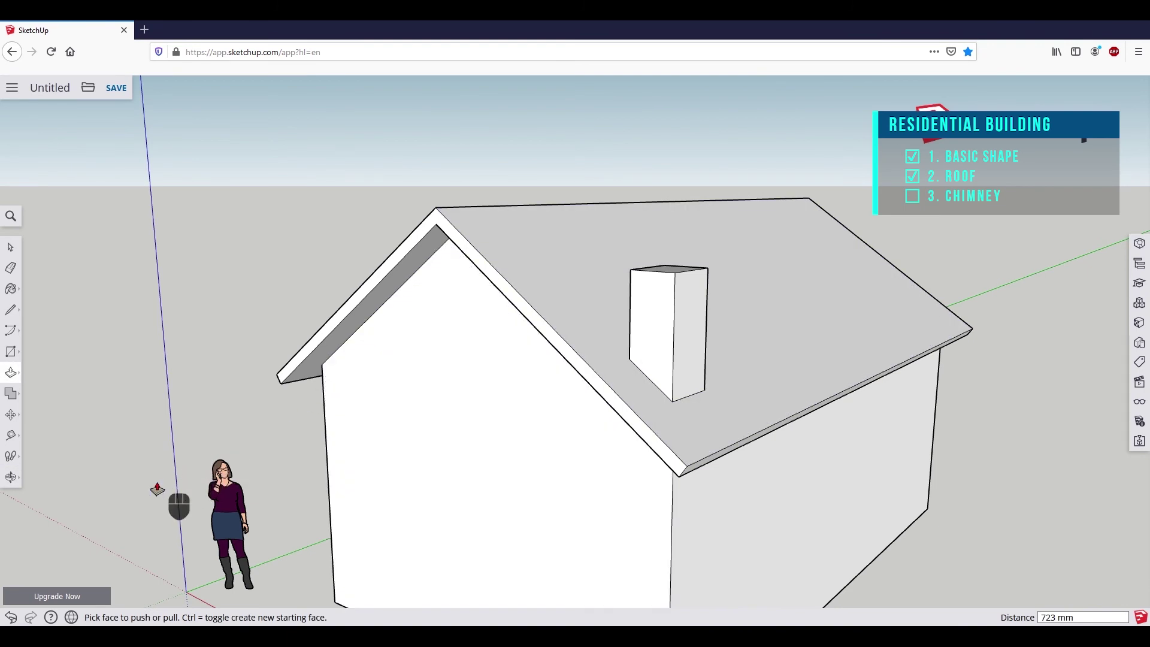
Undo the chimney's extrusions and its base outline, going back to the plain roof slope.
left_click(13, 616)
left_click(13, 616)
left_click(13, 616)
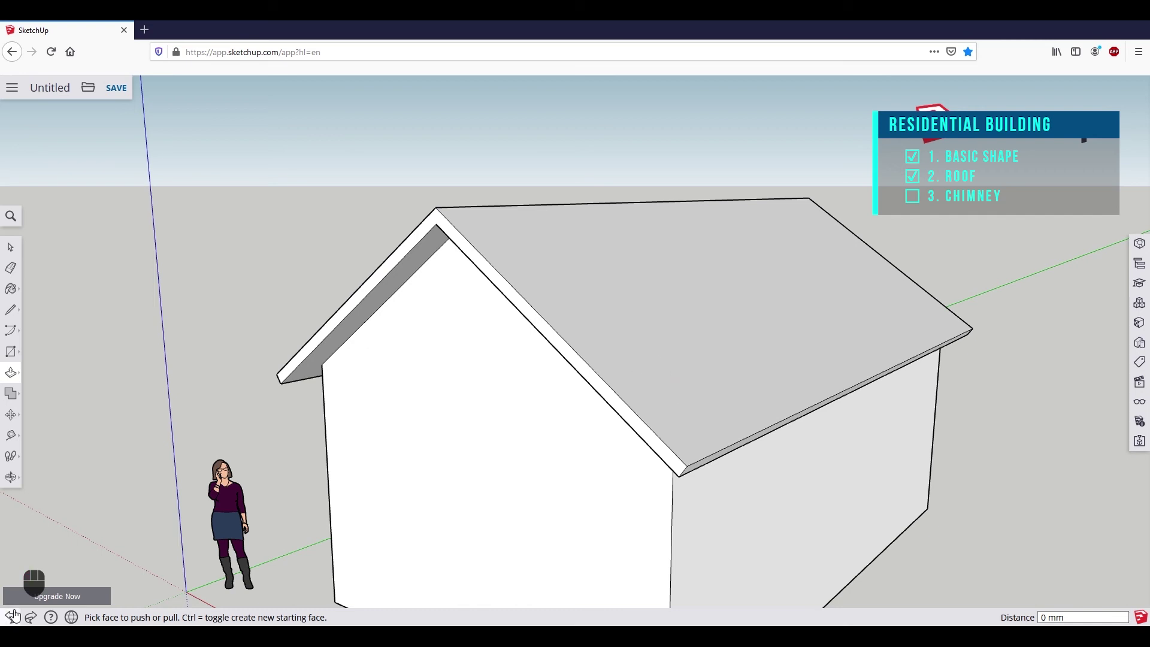
Draw a vertical chimney profile about 440 mm wide on the front gable's sloping roof edge, with its uphill side about 430 mm tall.
middle_click_drag(204, 599, 496, 534)
middle_click_drag(629, 506, 807, 453)
key("p")
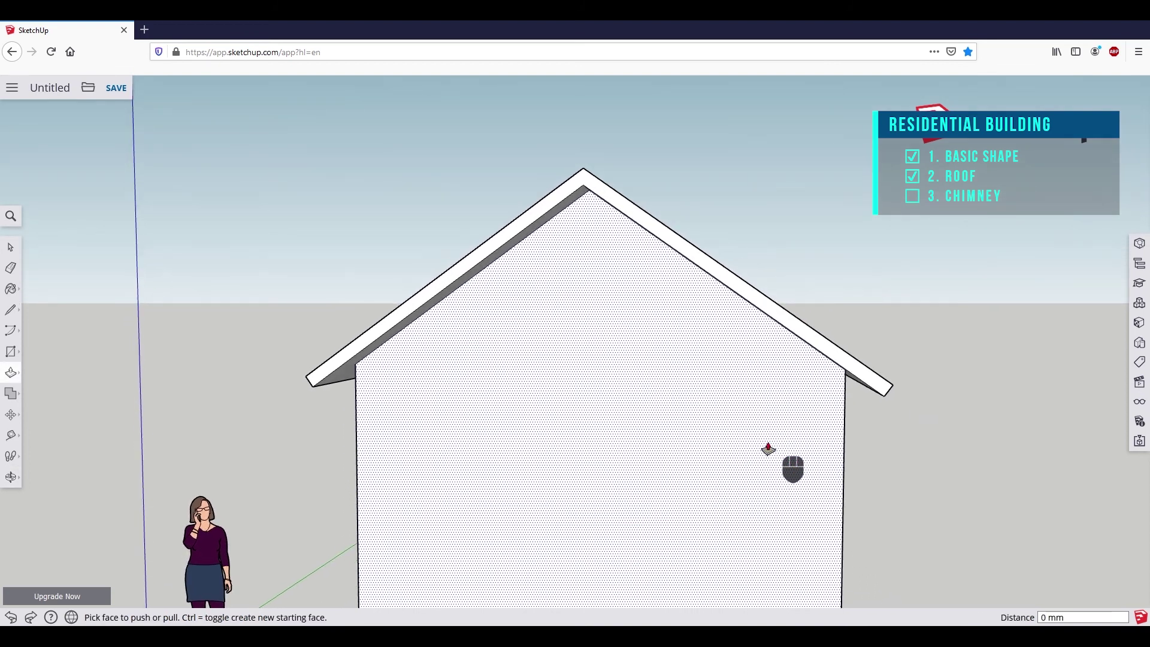
left_click(11, 310)
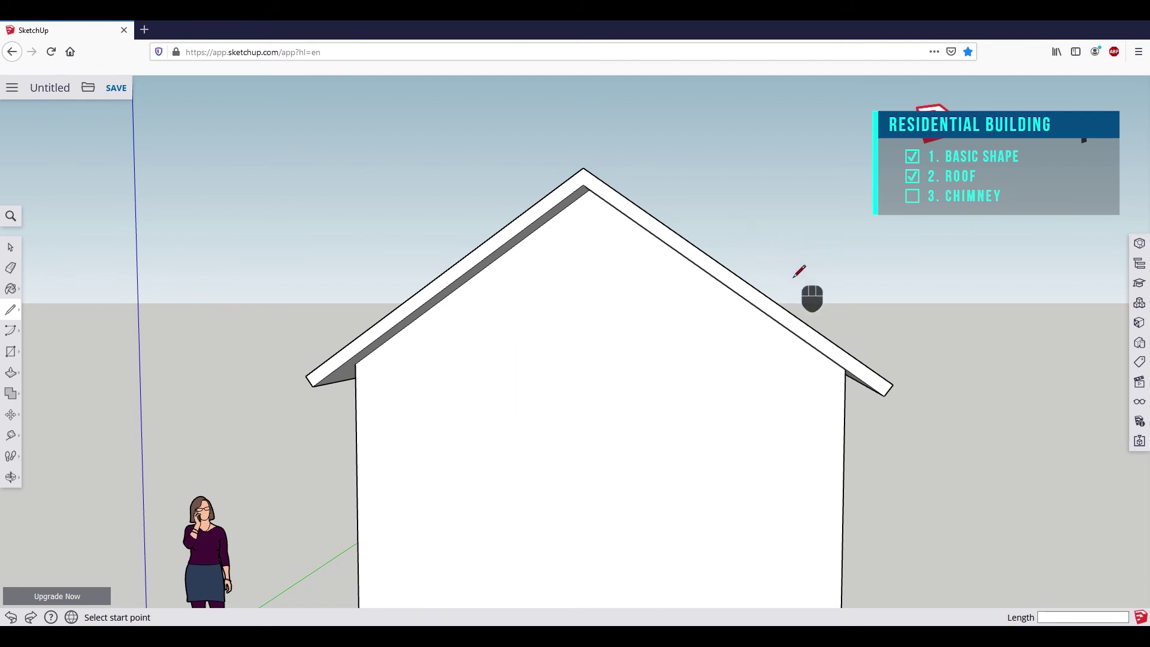
left_click(803, 320)
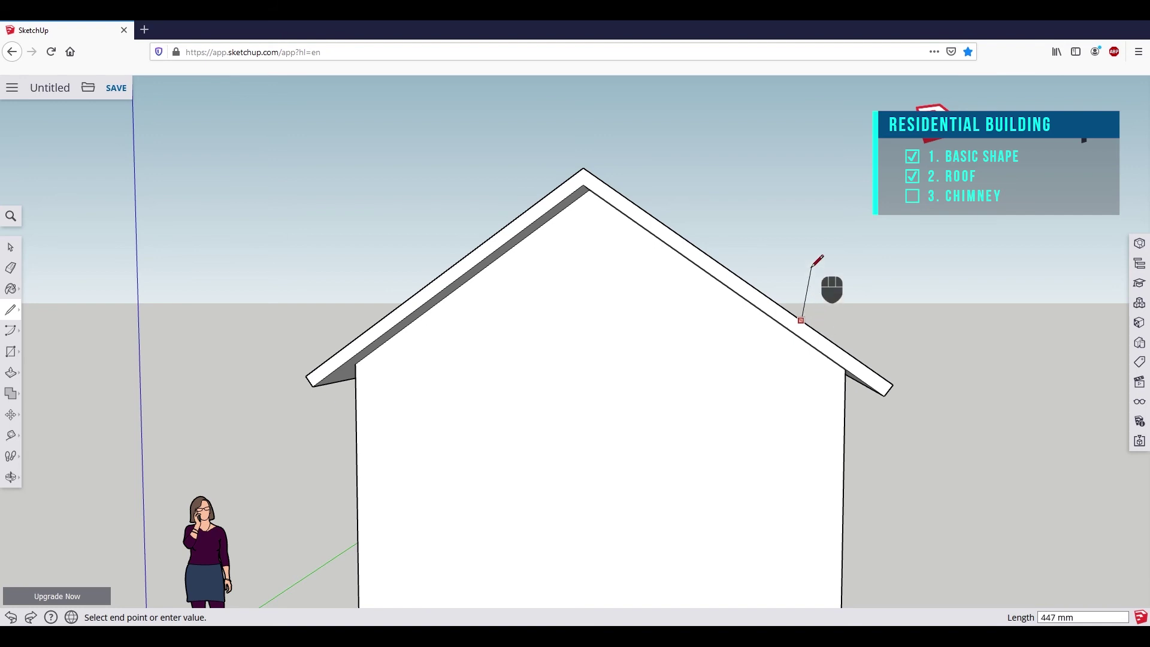
left_click(803, 229)
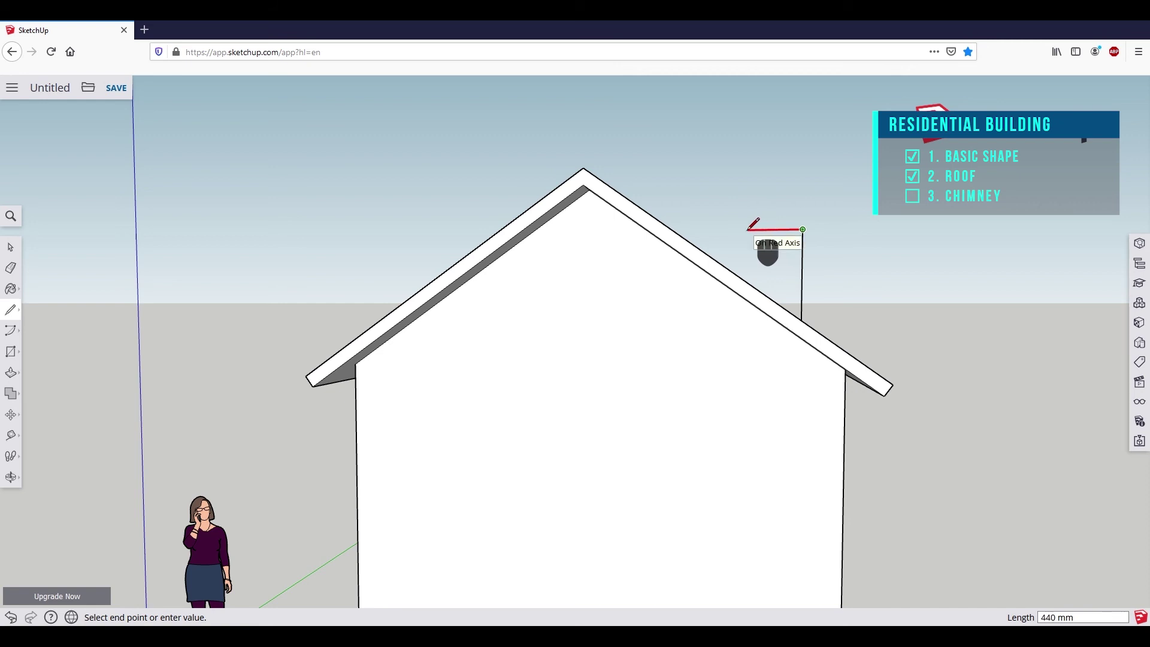
left_click(748, 229)
left_click(748, 281)
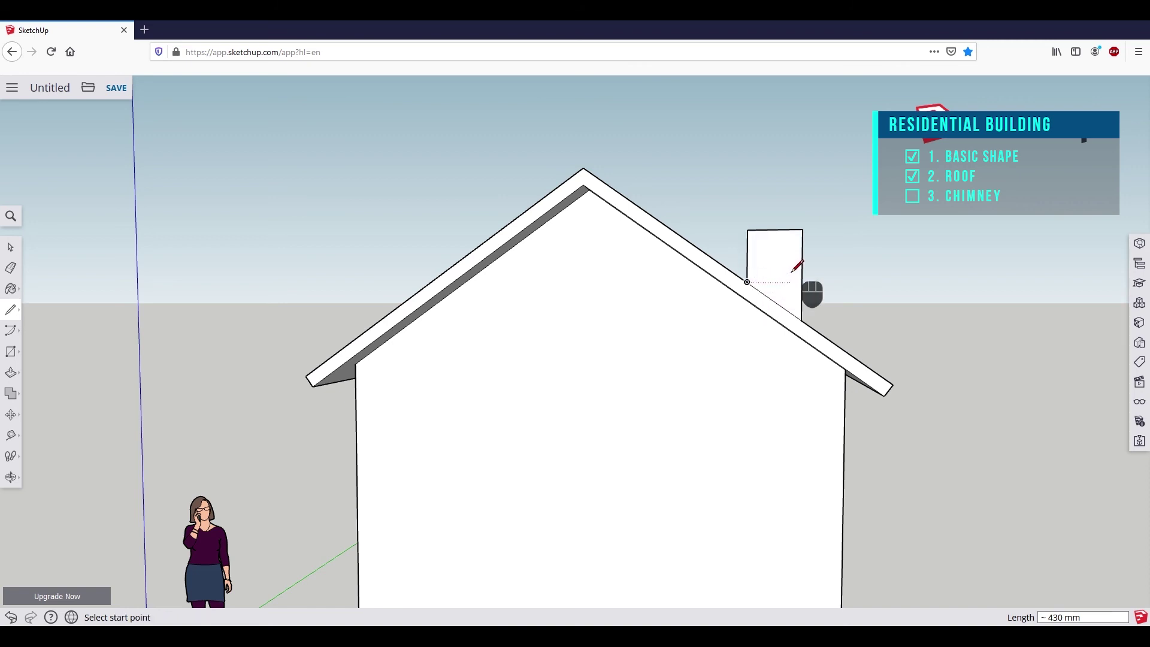
Push/Pull the chimney profile about 714 mm back over the roof and set its front face back about 322 mm from the gable edge.
left_click(11, 373)
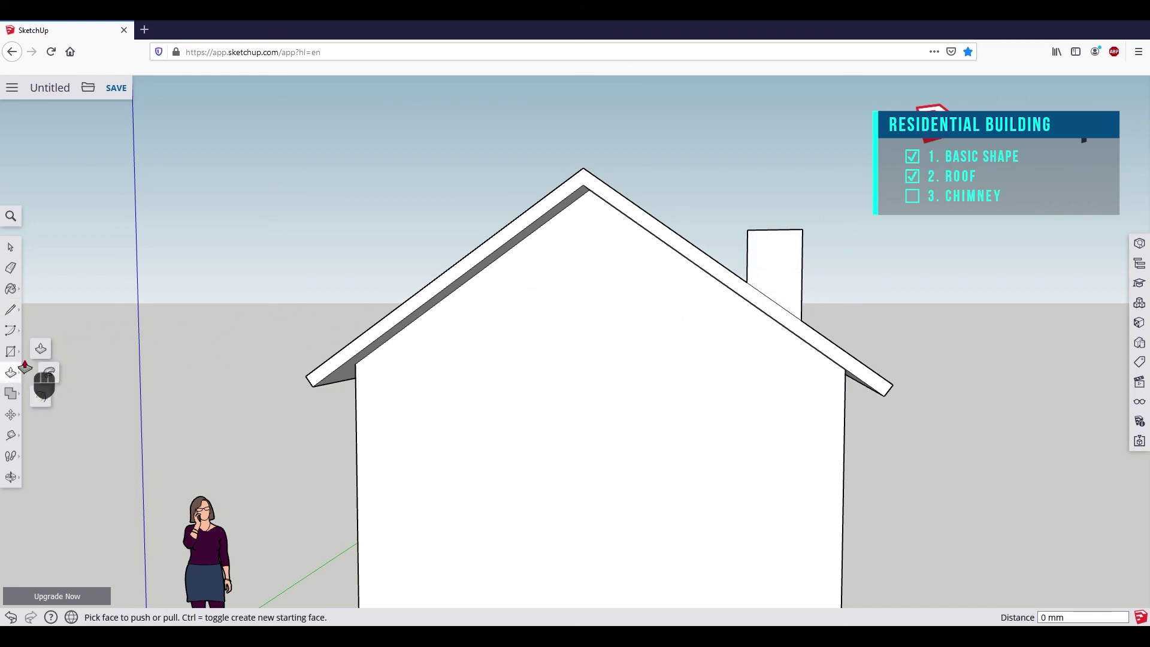
middle_click_drag(846, 288, 737, 362)
left_click_drag(456, 364, 522, 353)
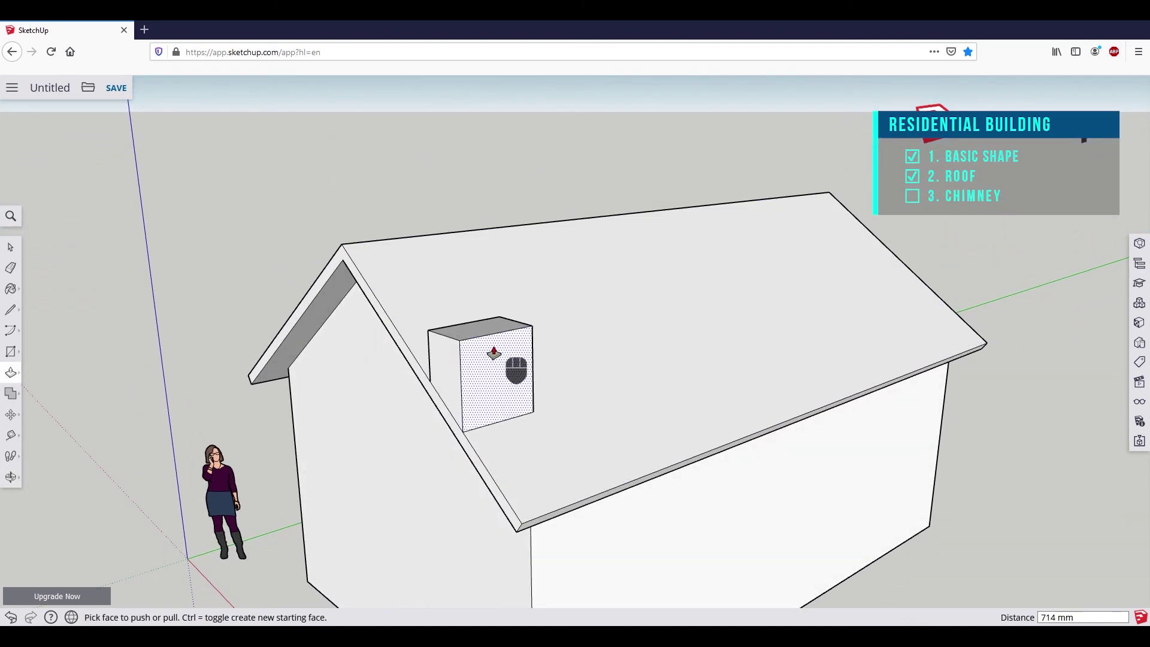
left_click_drag(453, 358, 489, 357)
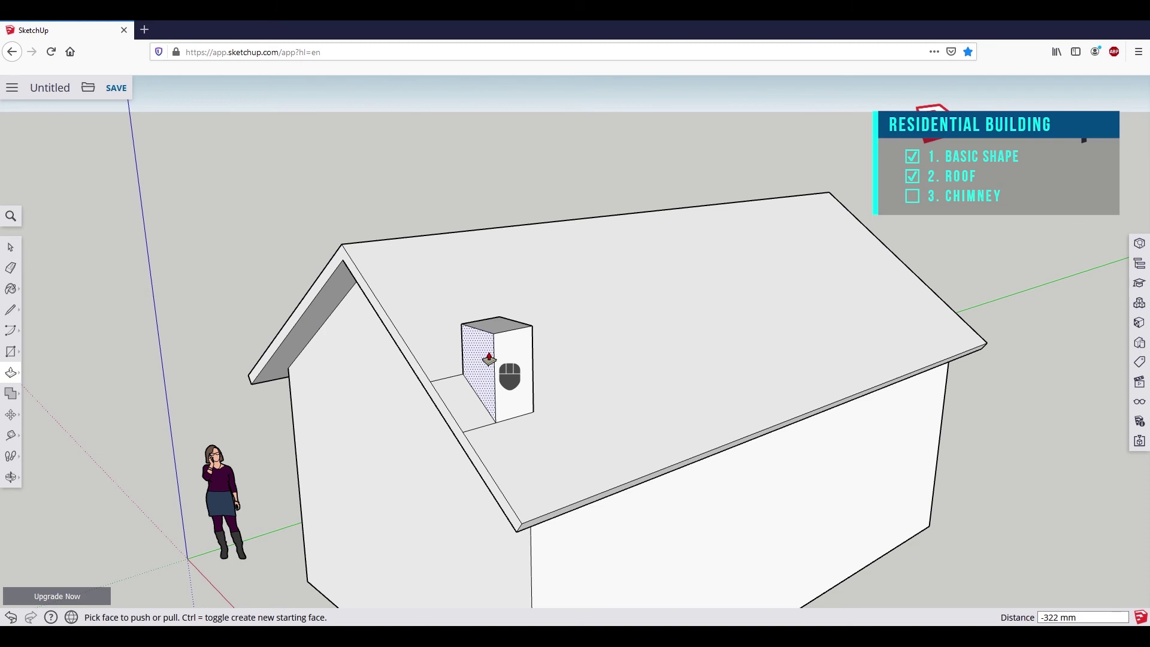
Erase the two leftover lines on the roof between the chimney and the gable edge.
left_click(11, 268)
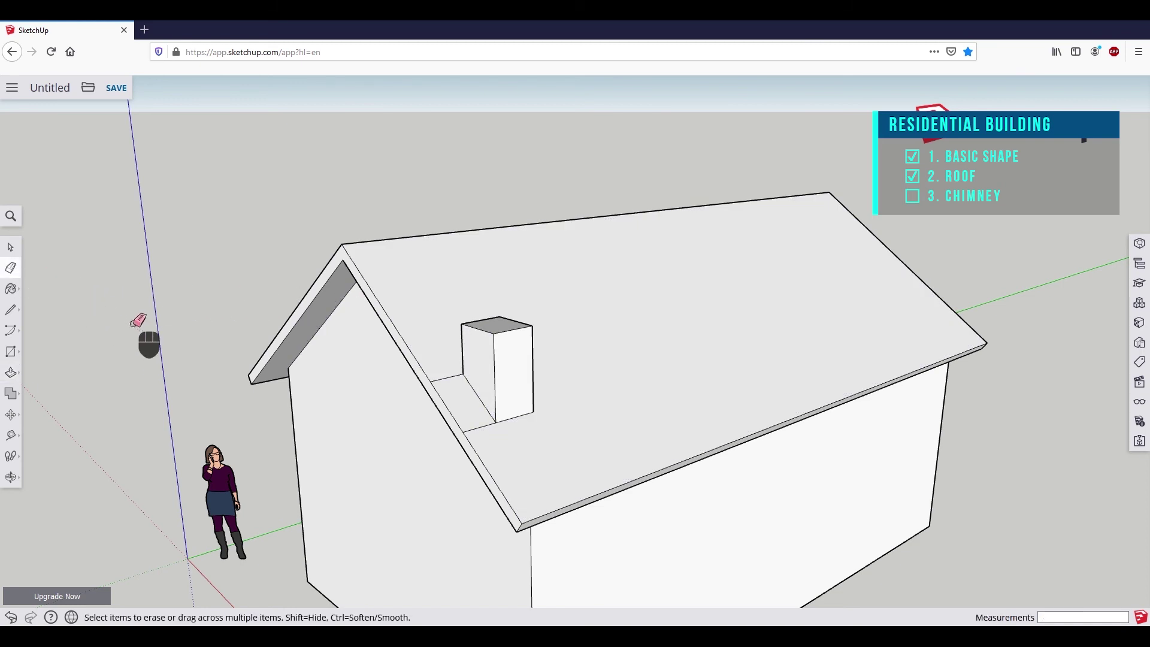
left_click_drag(446, 367, 480, 436)
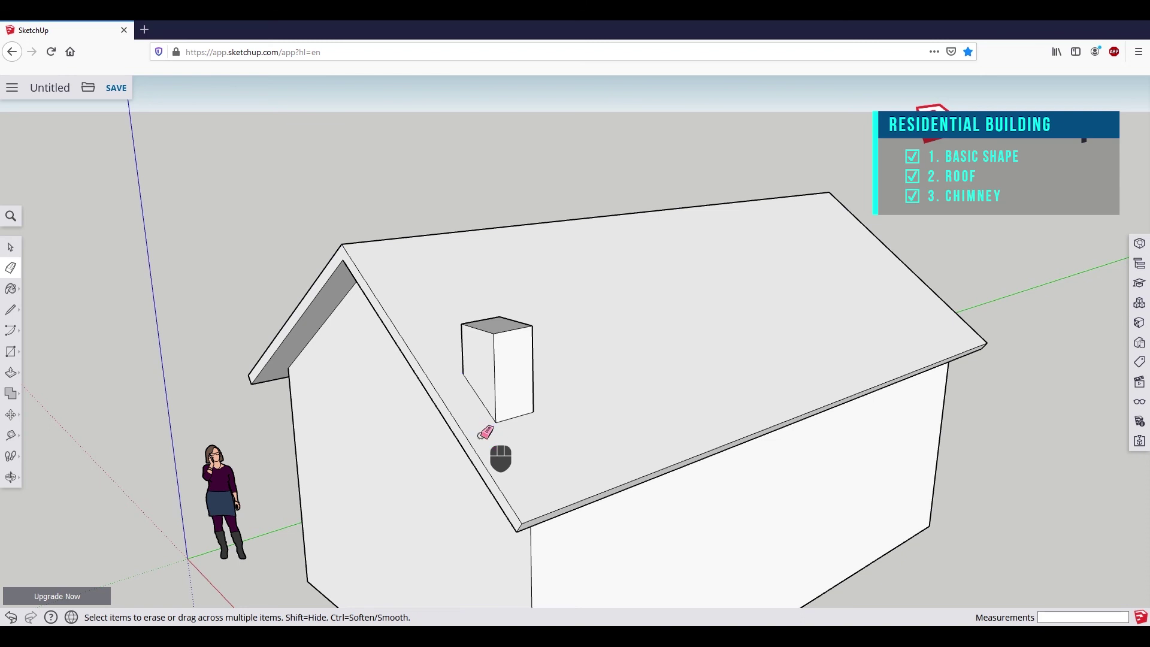
scroll(398, 429, "down", 2)
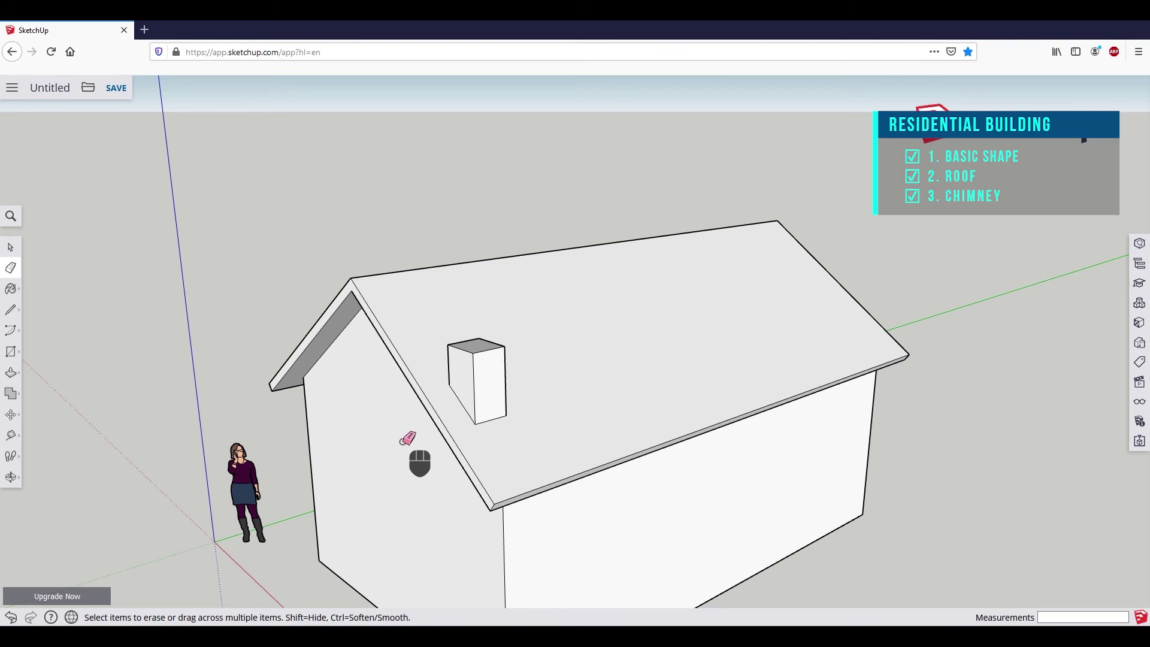
middle_click_drag(435, 492, 499, 376)
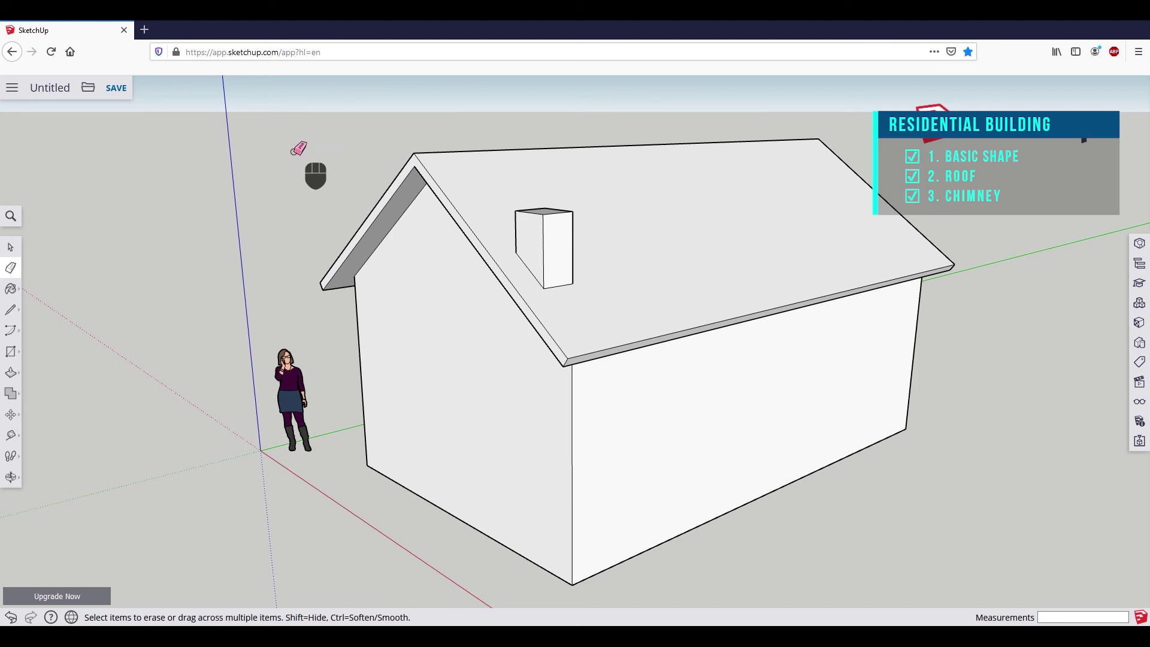
Save the model as Building in the SketchUp project folder.
left_click(119, 90)
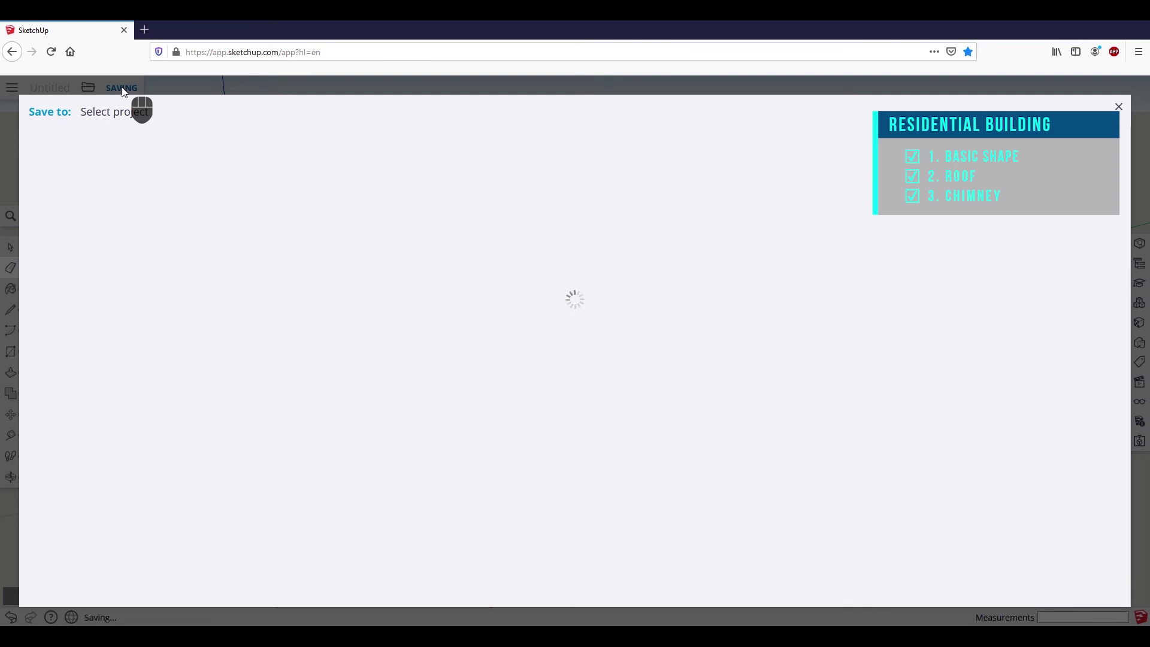
left_click(123, 193)
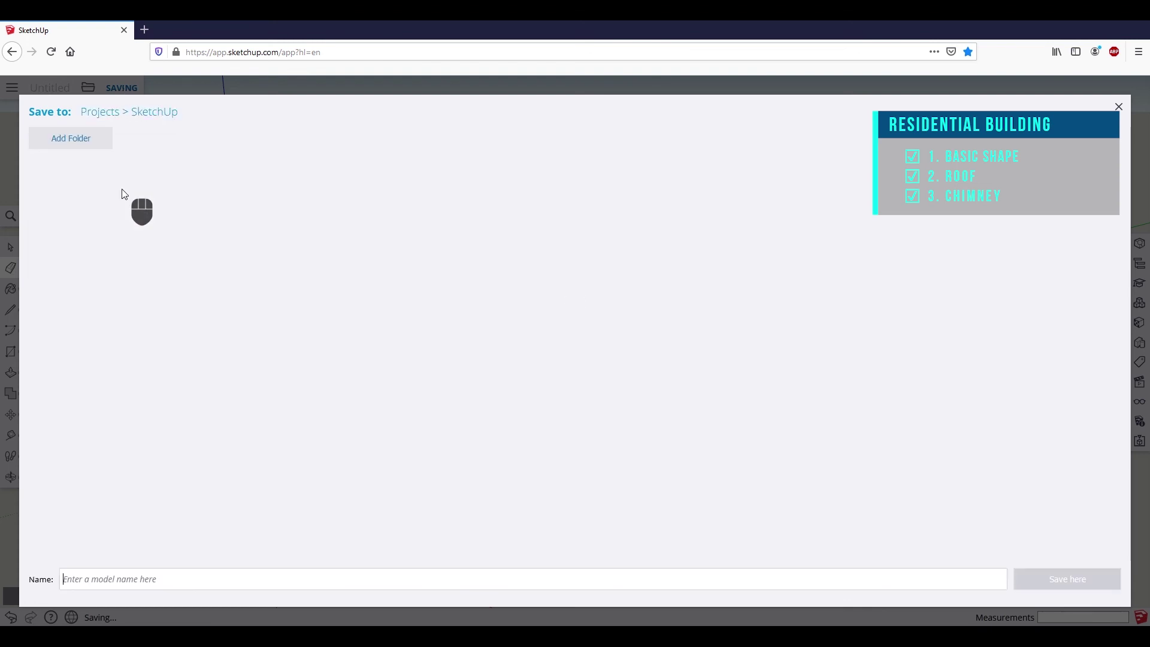
left_click(169, 584)
type("Building")
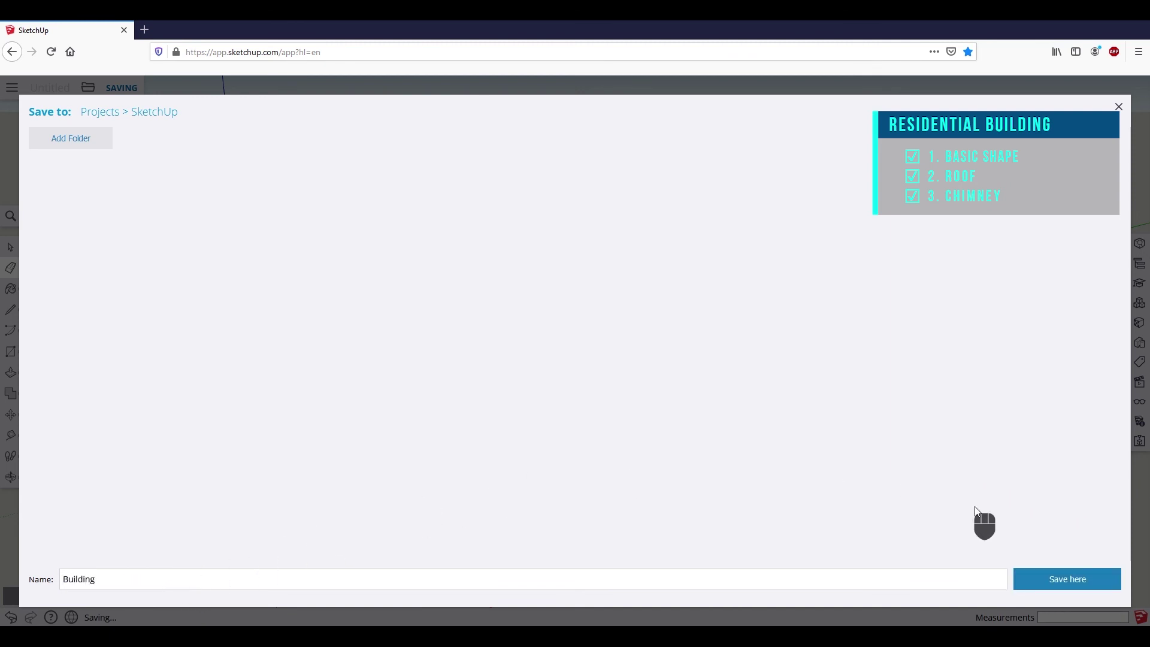
left_click(1077, 582)
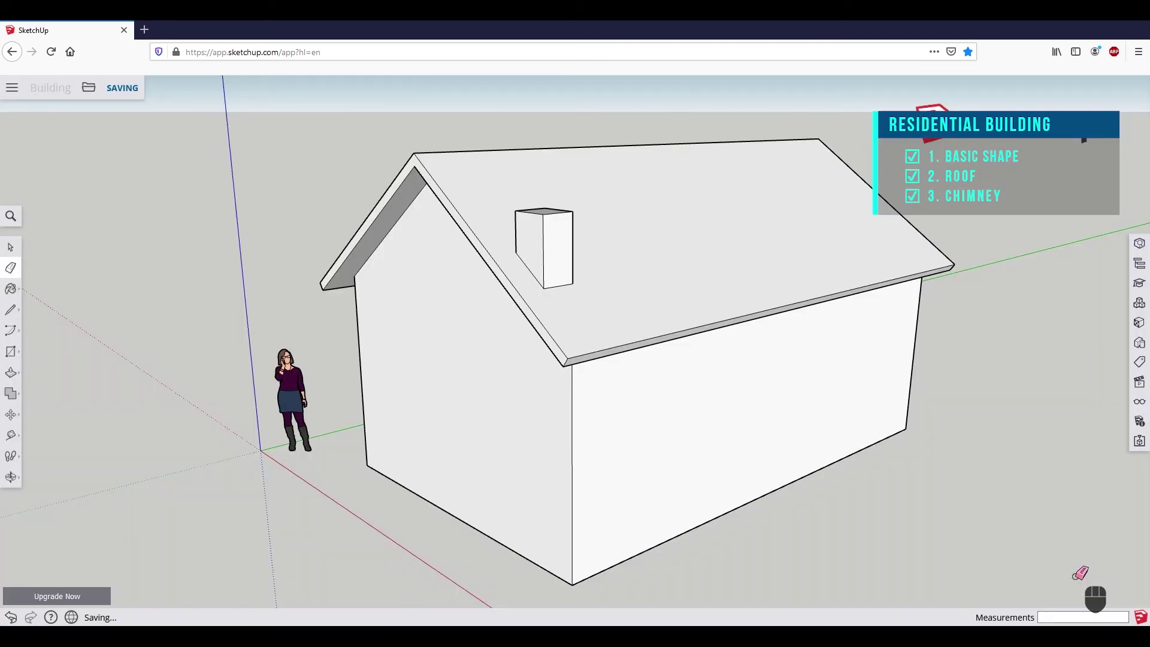
Download the model as a version 2020 .skp file and save Building.skp to the computer.
left_click(86, 91)
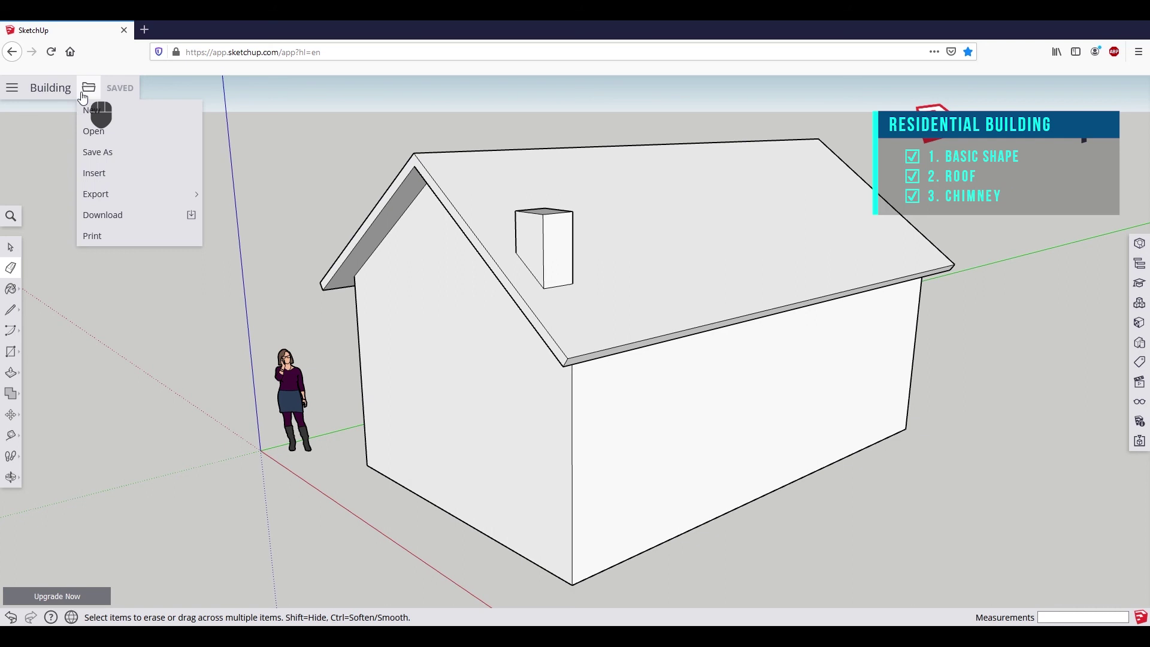
left_click(137, 217)
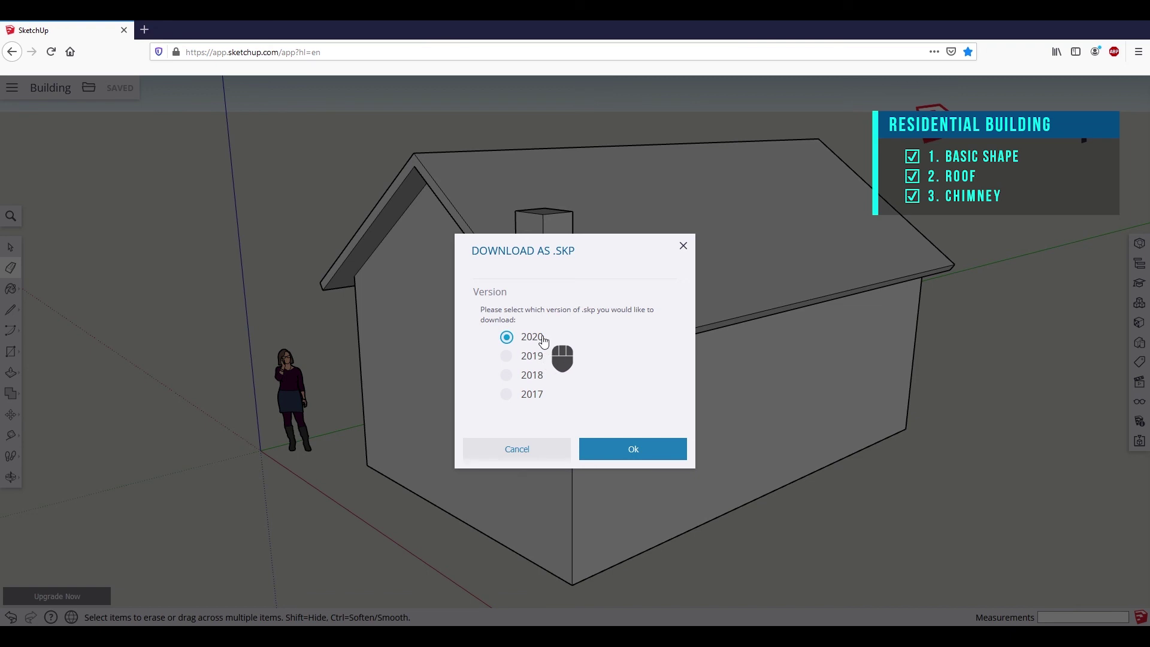
left_click(621, 456)
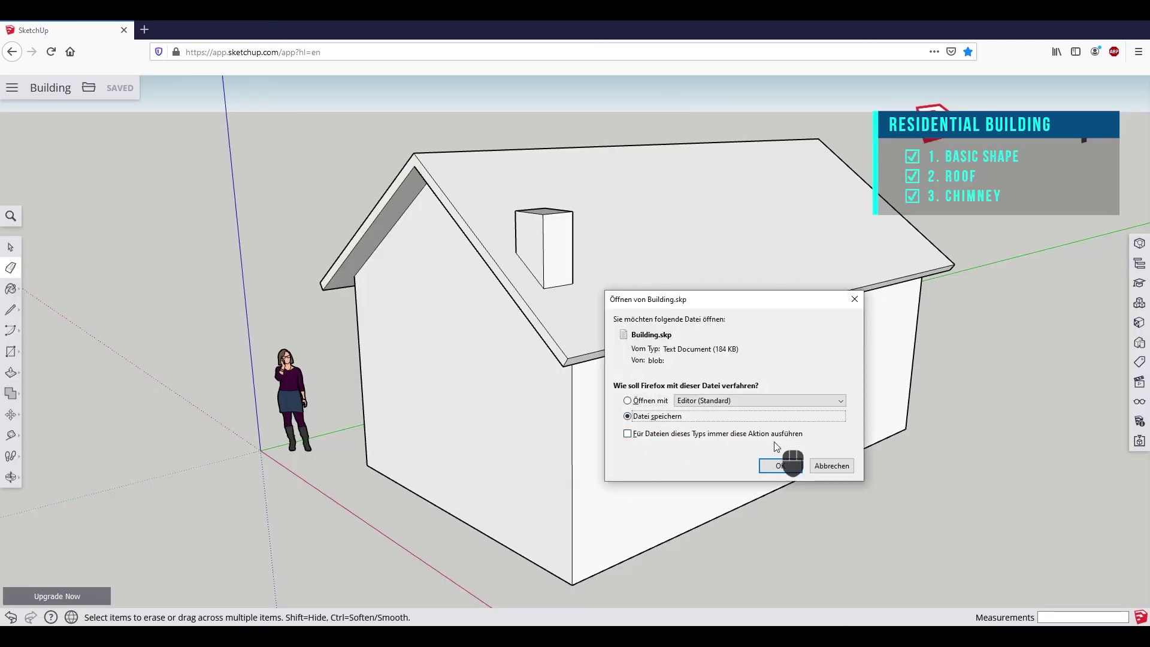
left_click(780, 466)
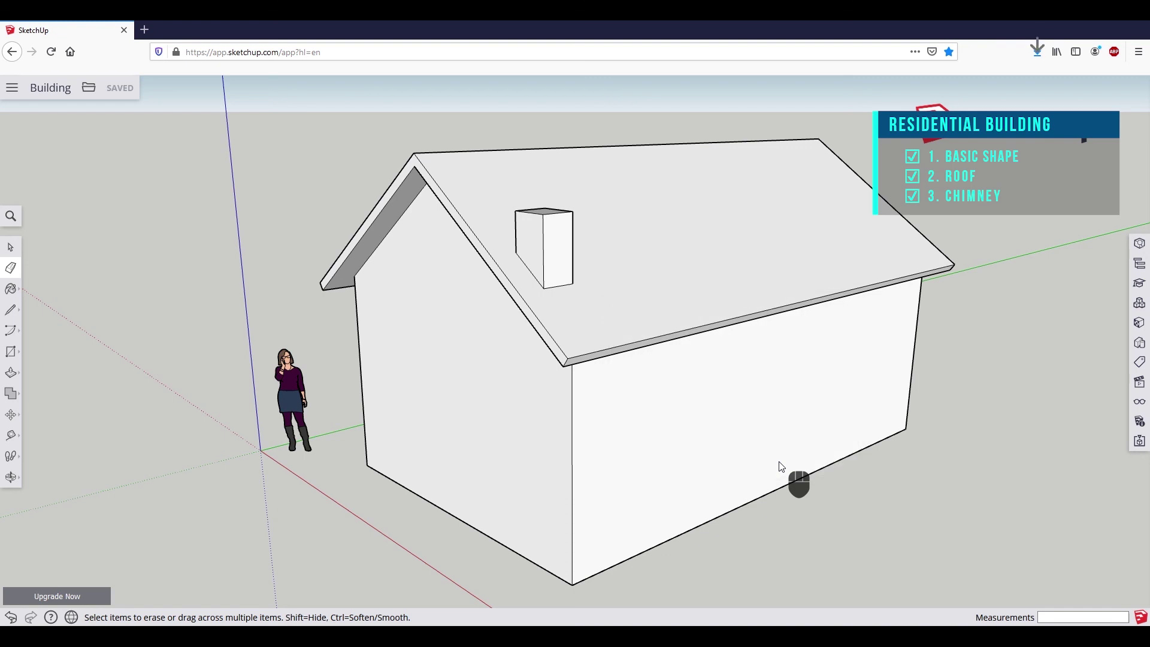